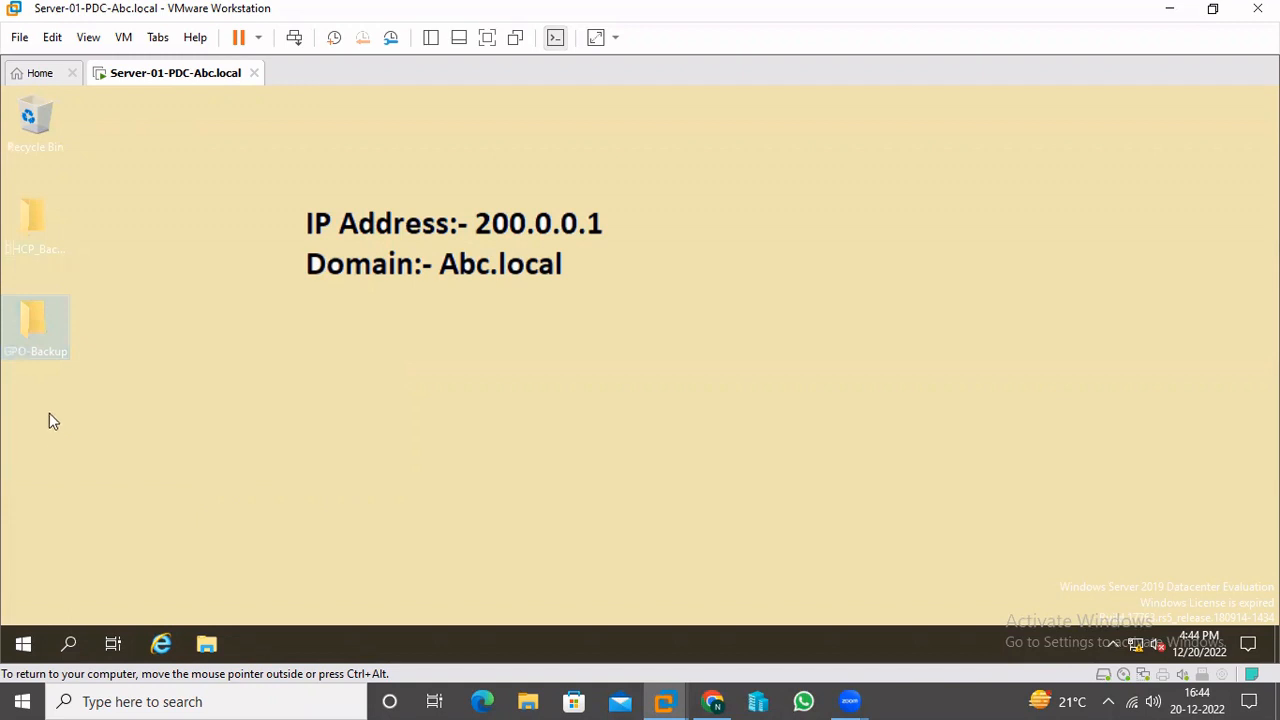
# Run gpmc.msc to open the Group Policy Management console on the domain controller.
pyautogui.rightClick(24, 650)
pyautogui.click(88, 526)
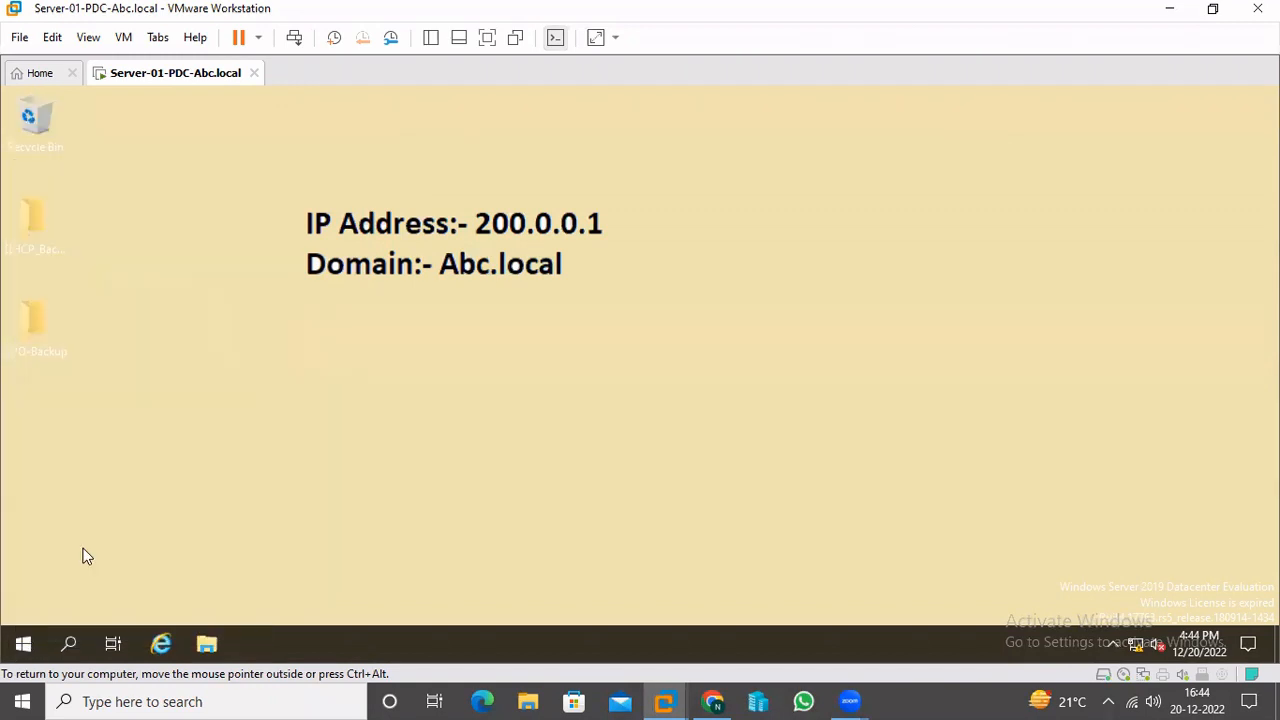
pyautogui.rightClick(30, 652)
pyautogui.click(88, 559)
pyautogui.write('gpmc')
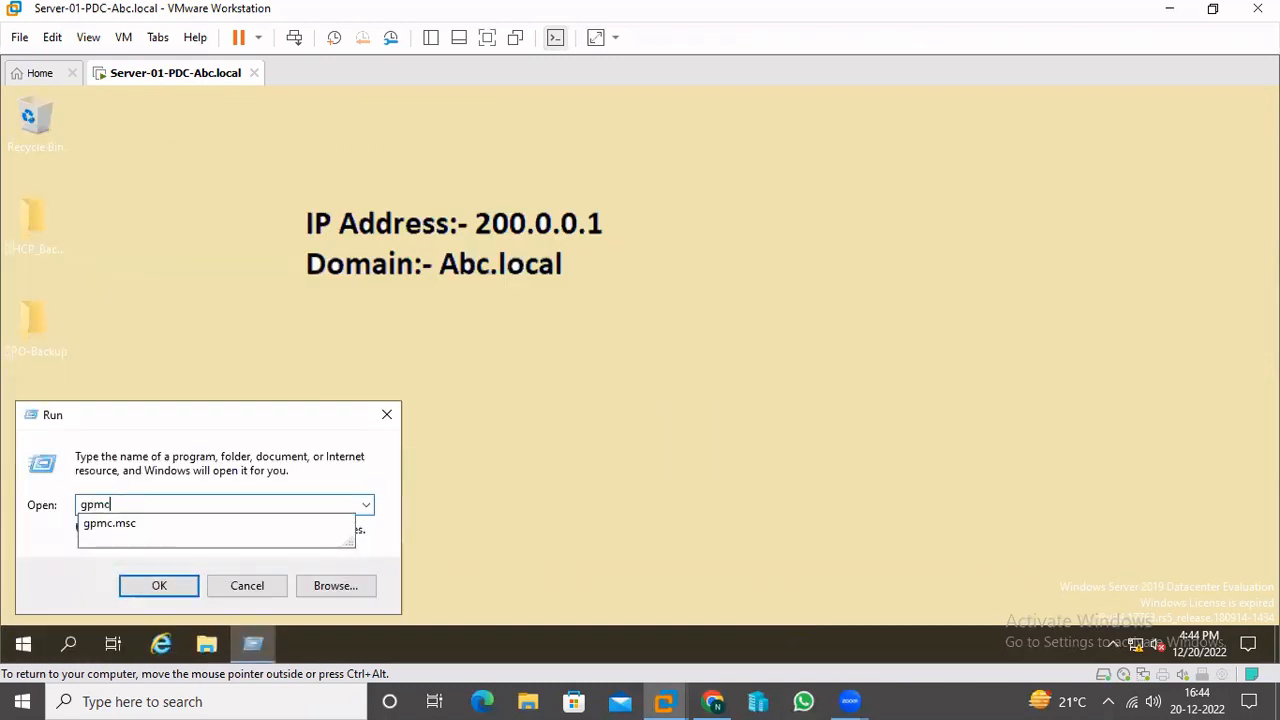
pyautogui.press('Return')
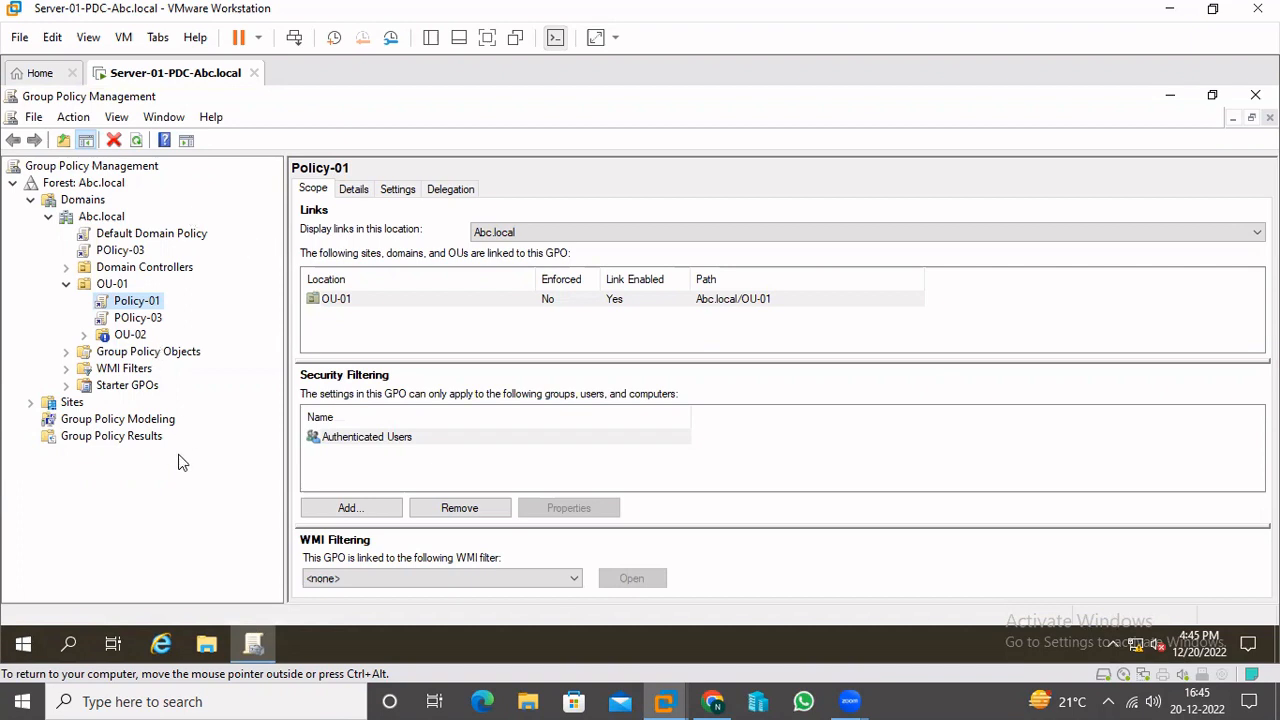
# Display the policies stored under Group Policy Objects in Abc.local and check those linked to OU-01.
pyautogui.click(65, 285)
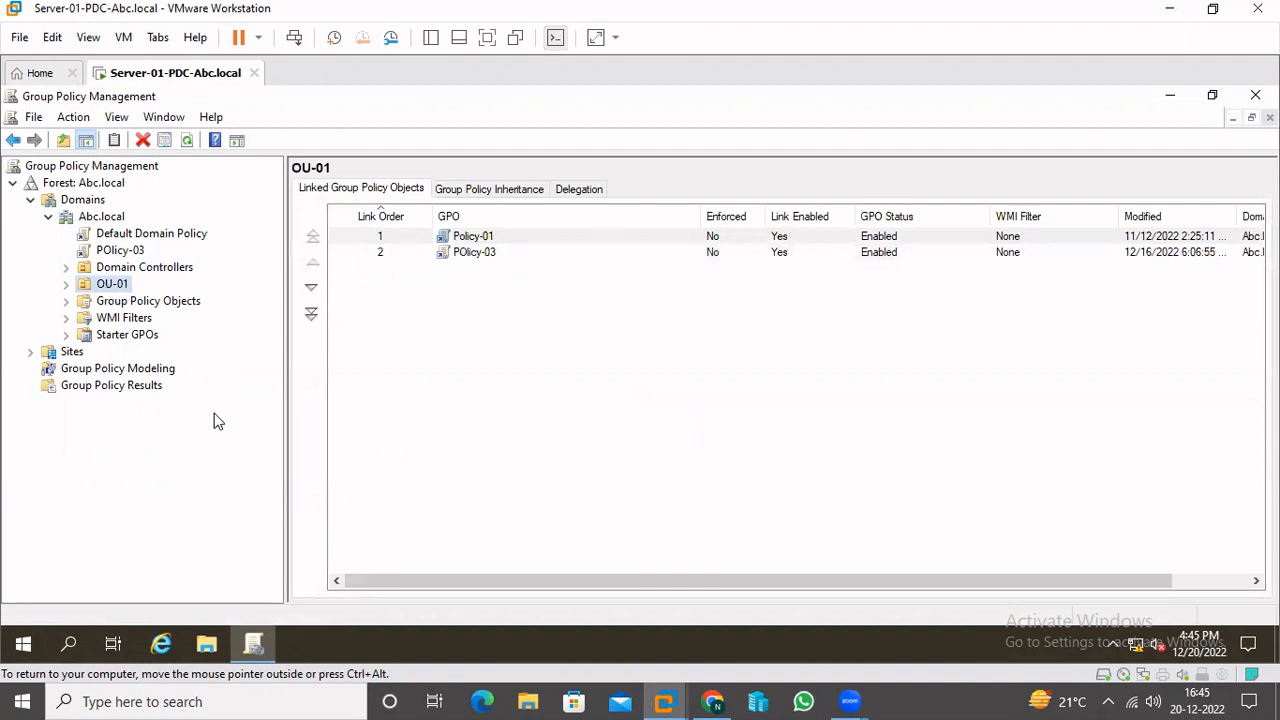
pyautogui.click(116, 304)
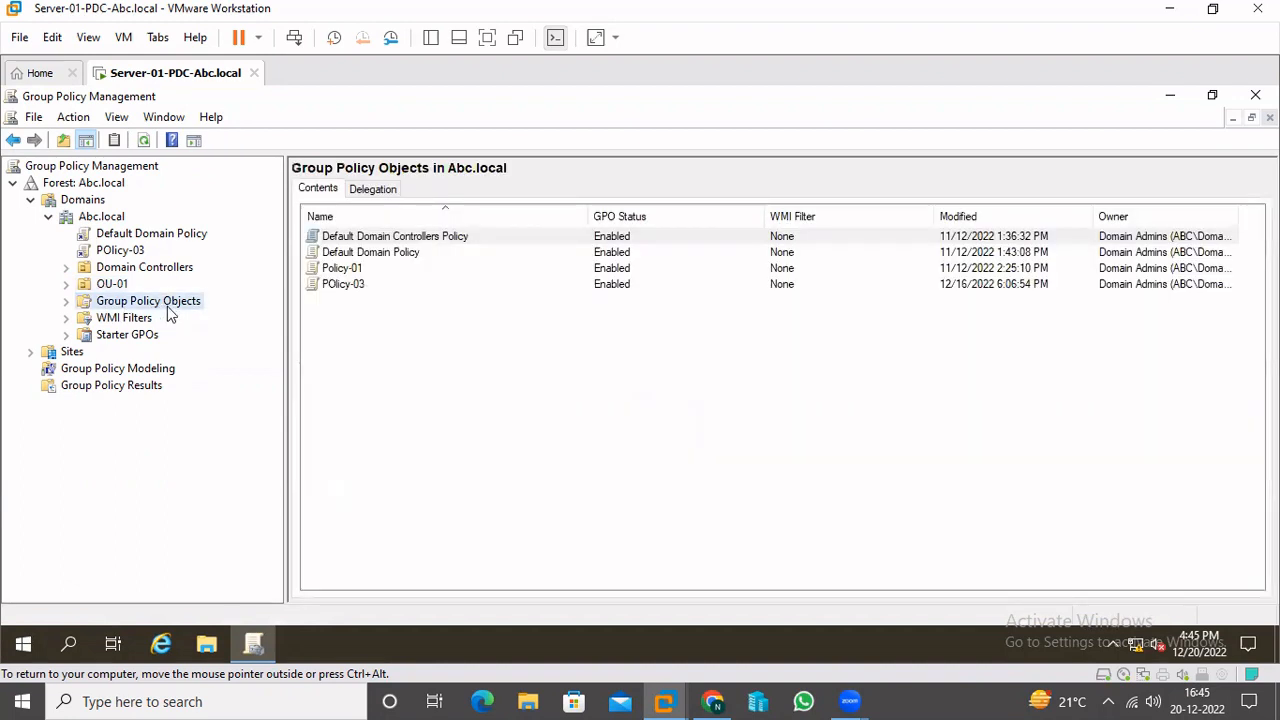
pyautogui.click(66, 302)
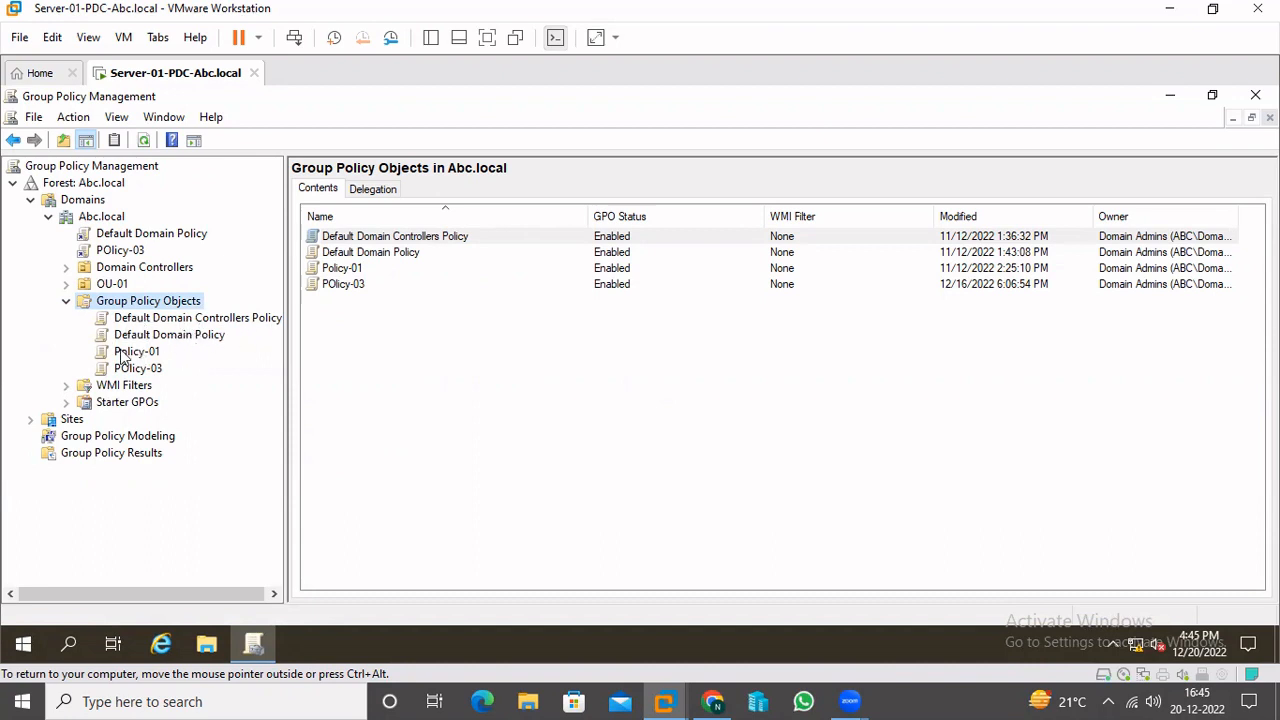
pyautogui.click(66, 286)
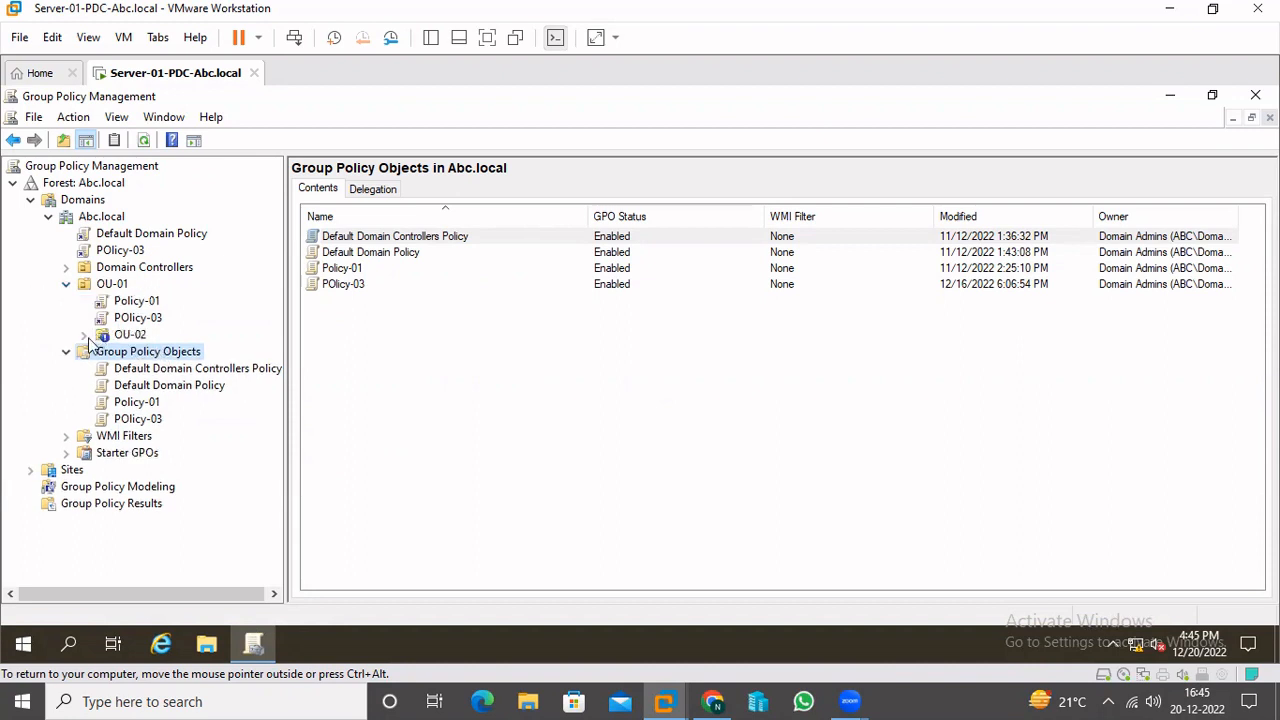
pyautogui.click(66, 284)
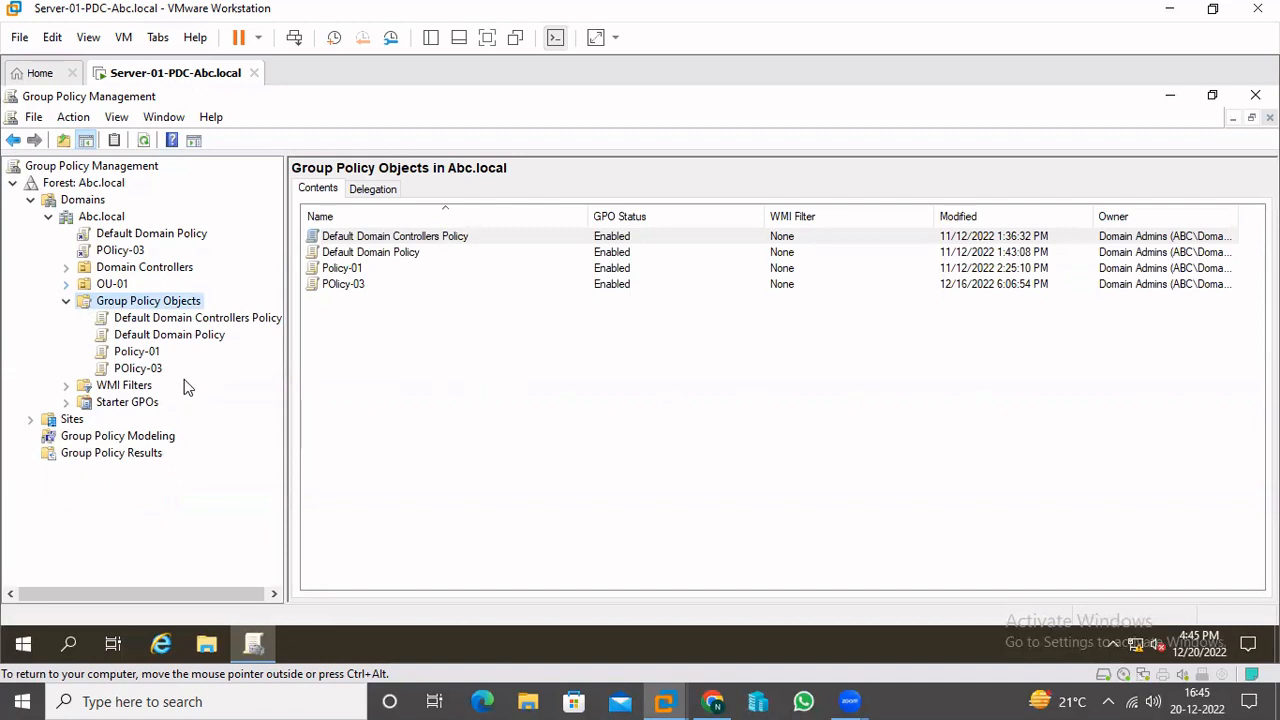
pyautogui.rightClick(140, 310)
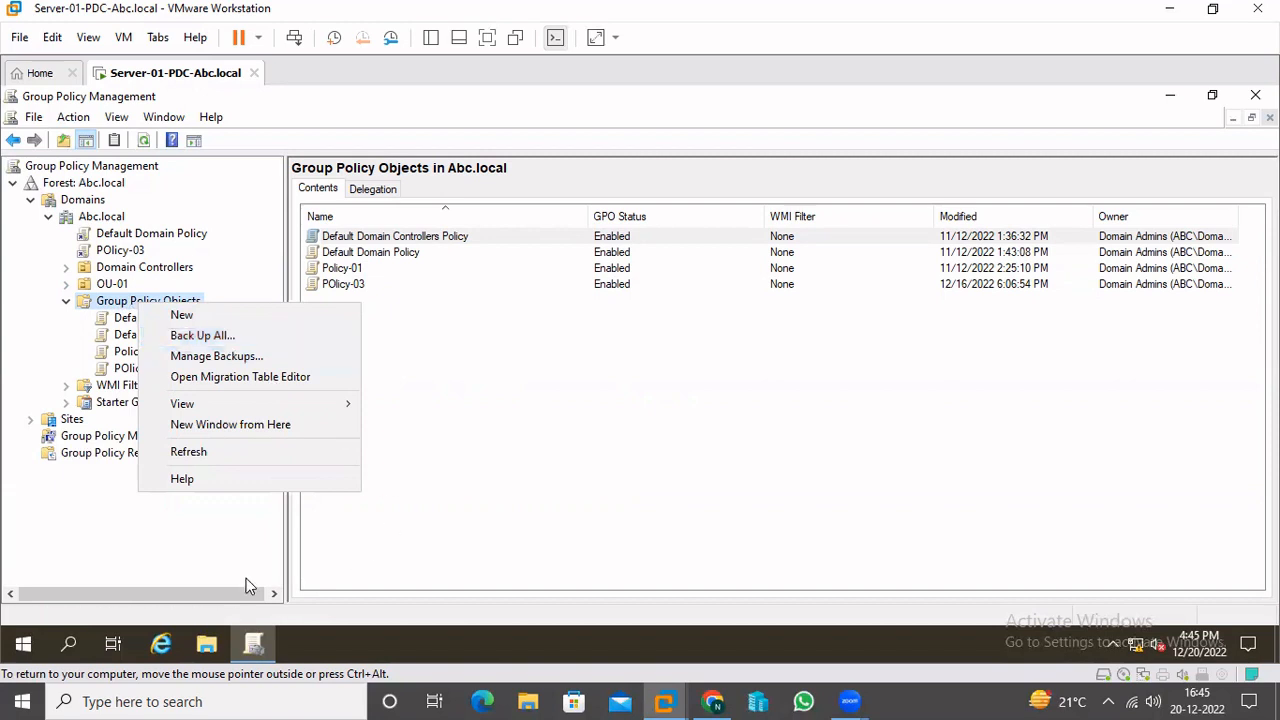
pyautogui.click(203, 553)
pyautogui.rightClick(150, 368)
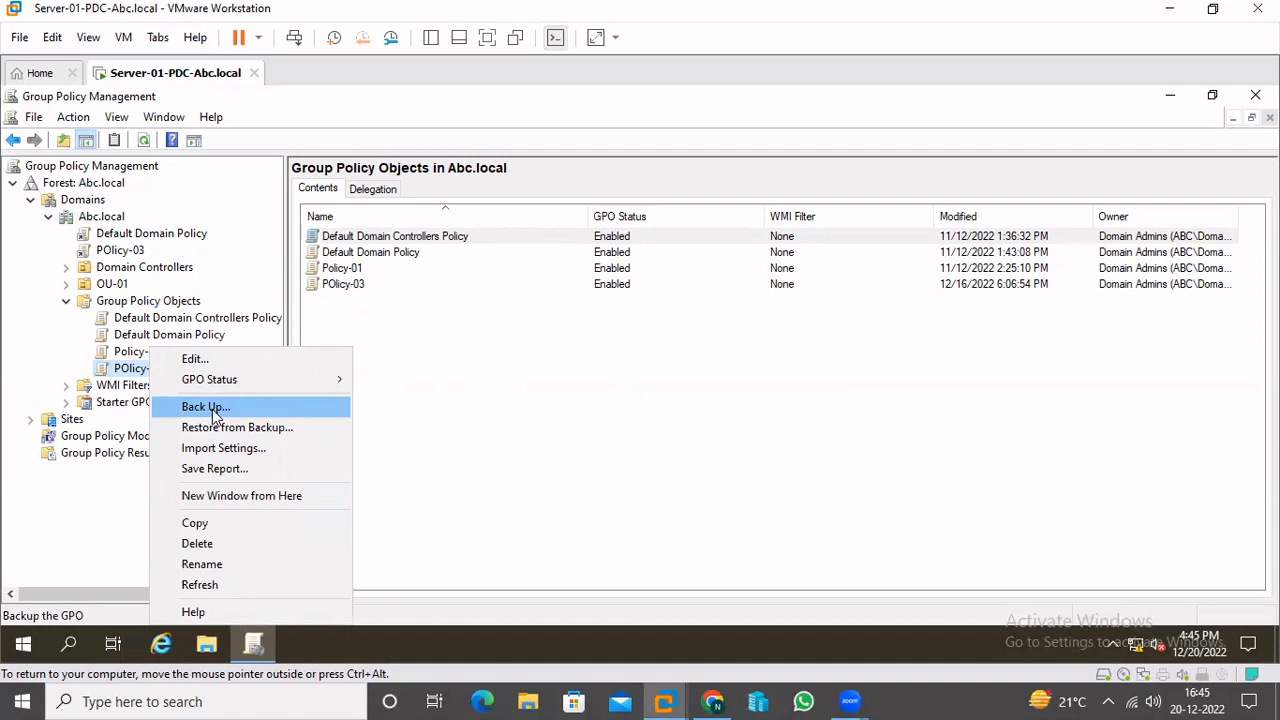
pyautogui.click(54, 530)
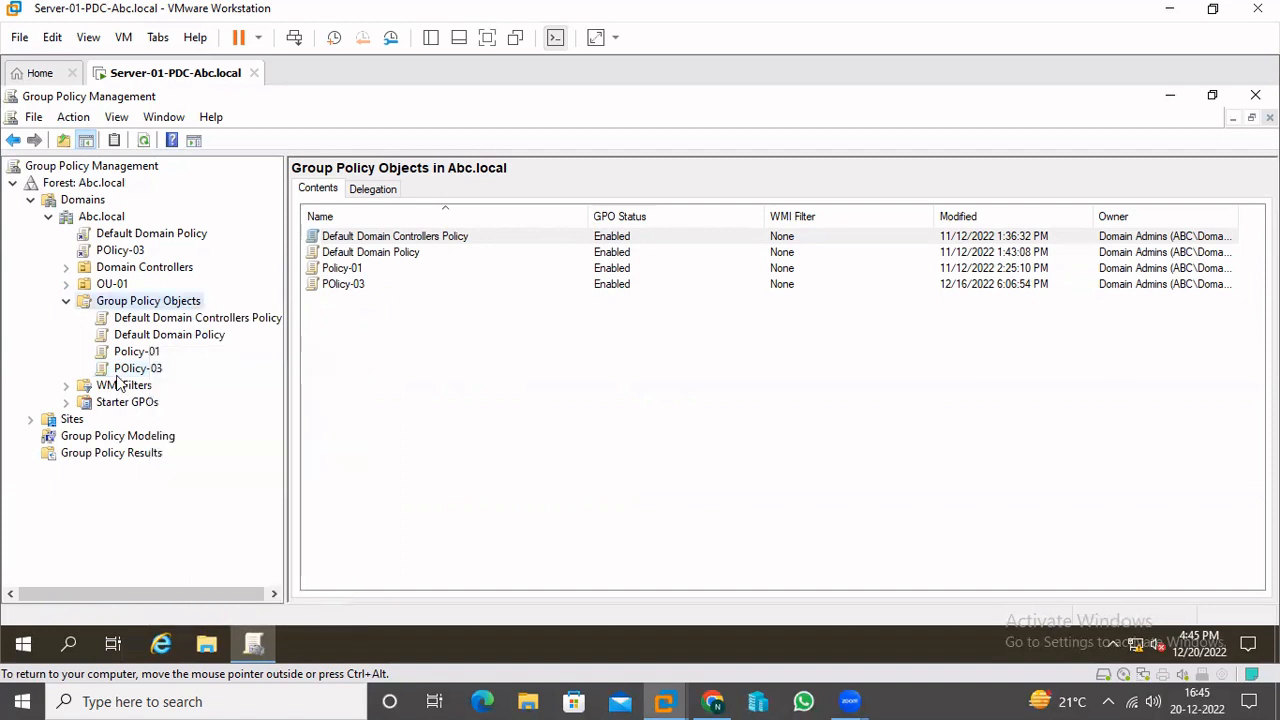
# Start backing up all Group Policy Objects, choosing the GPO-Backup folder on the Desktop as the location.
pyautogui.rightClick(138, 309)
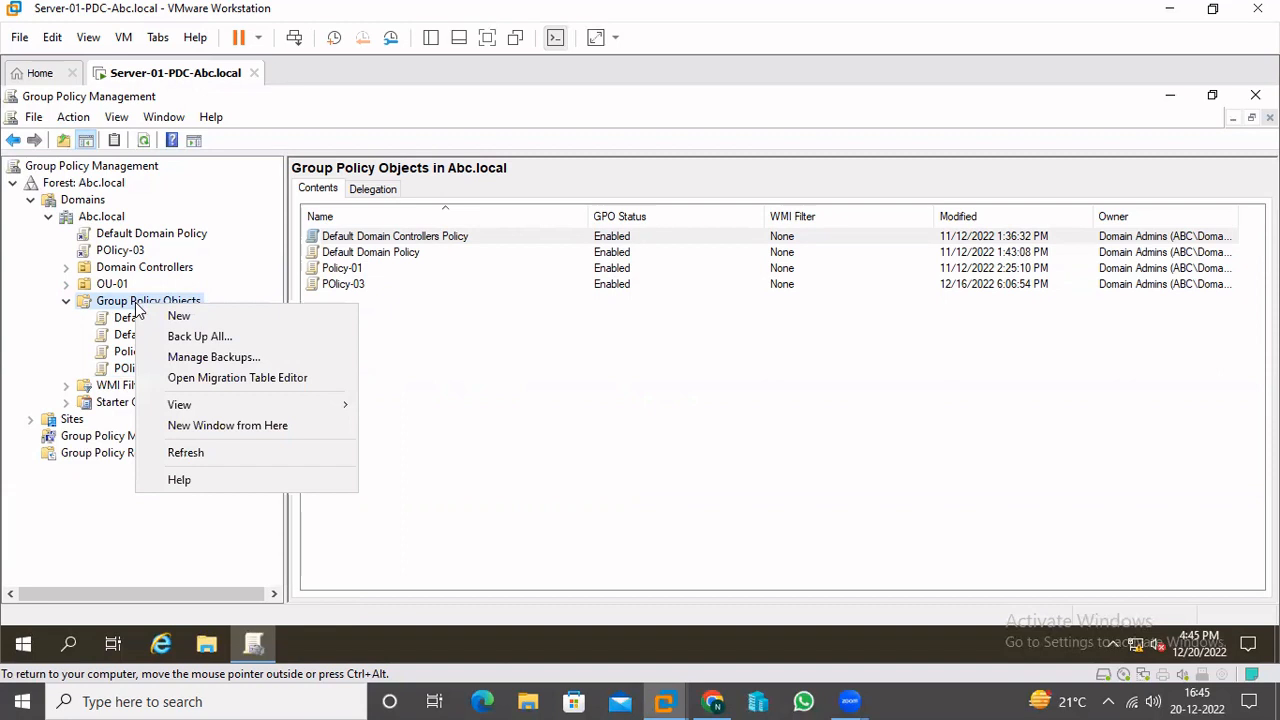
pyautogui.click(191, 340)
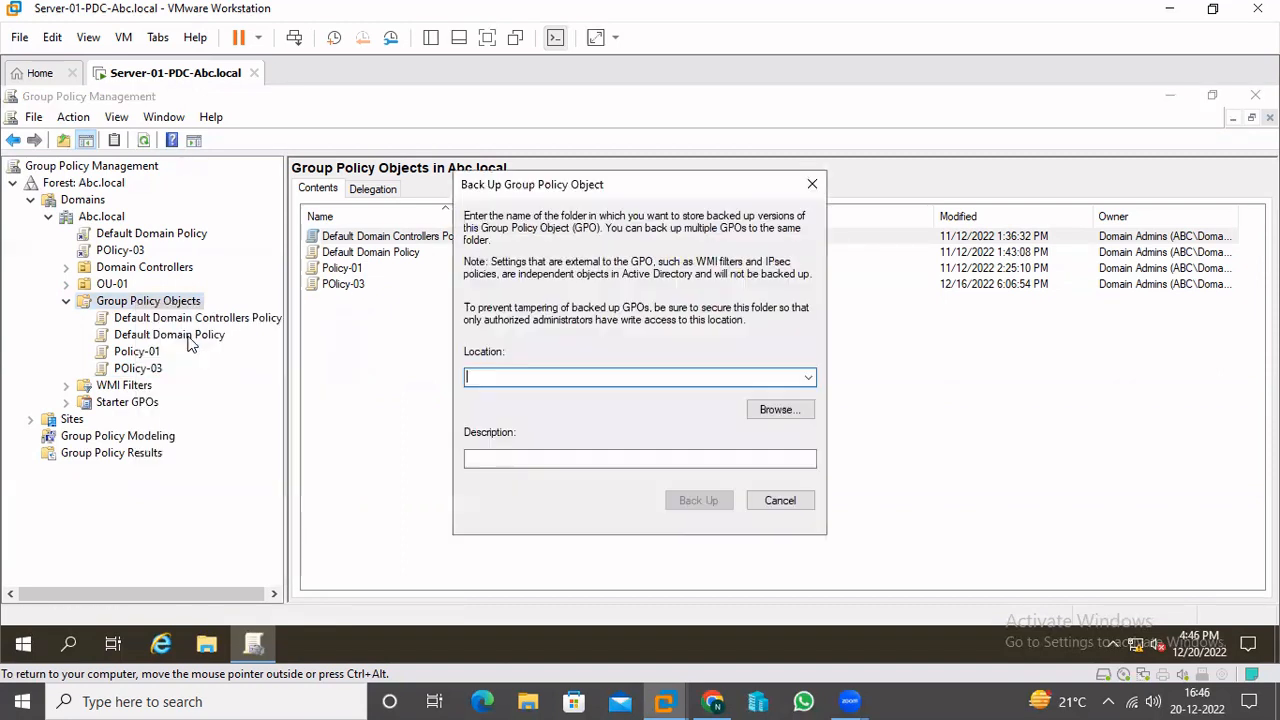
pyautogui.click(791, 413)
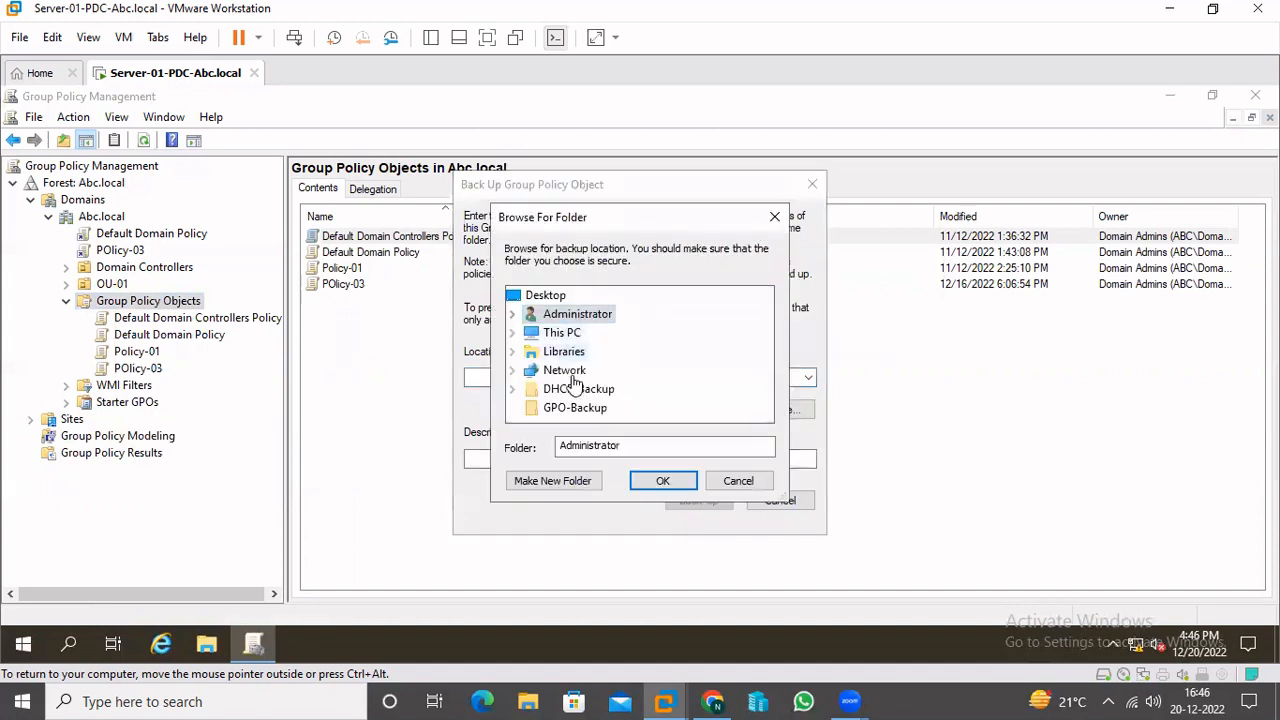
pyautogui.click(575, 408)
pyautogui.click(660, 481)
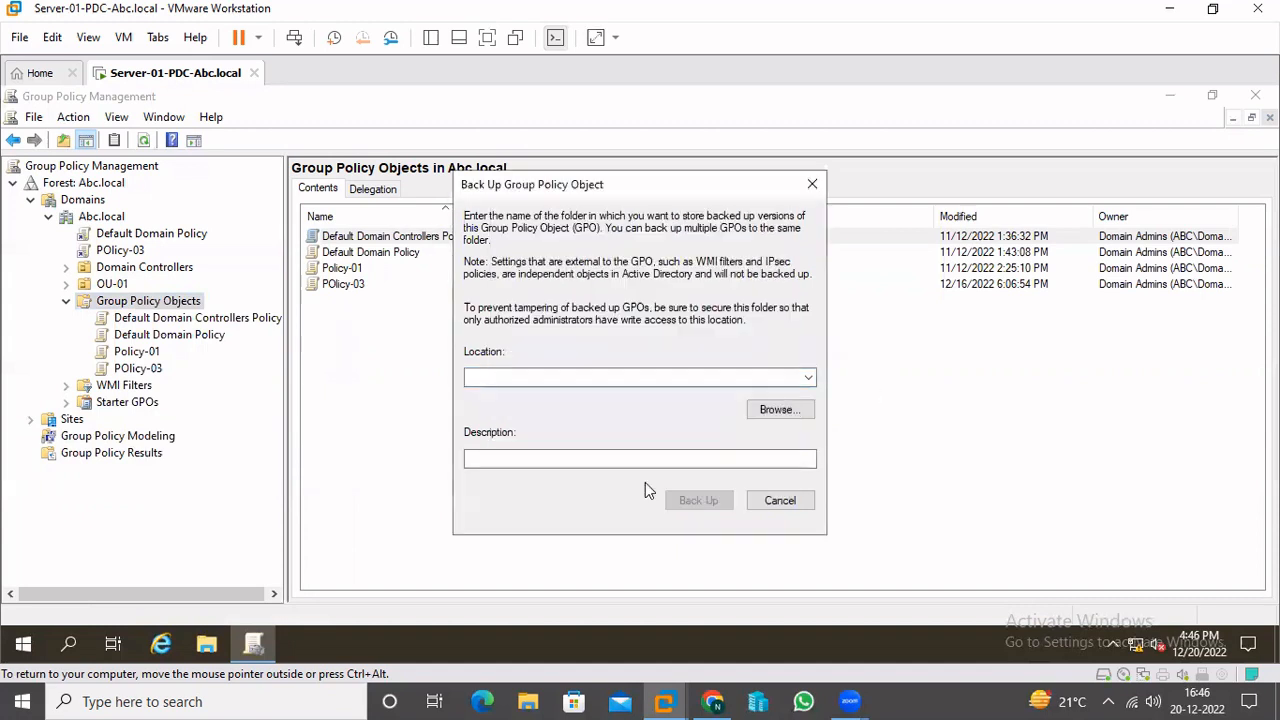
# Describe the backup as Backup-20-12-22, then run it and close the backup report.
pyautogui.click(522, 455)
pyautogui.click(526, 456)
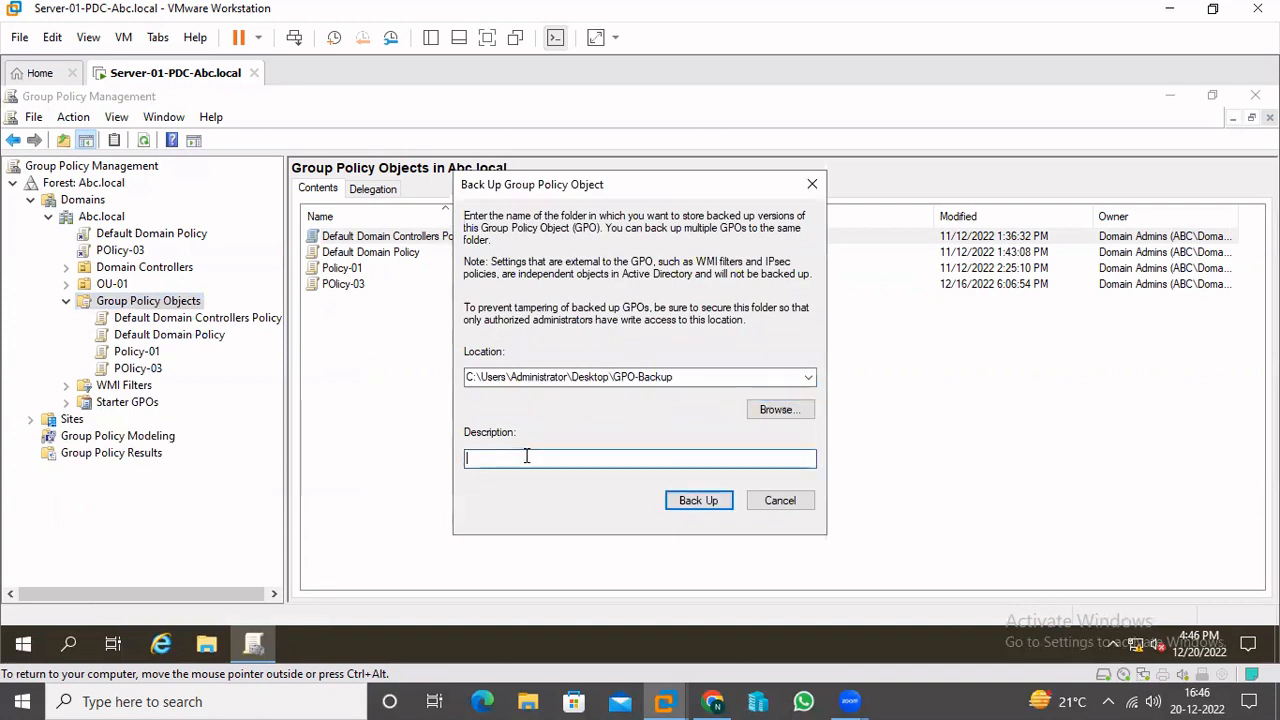
pyautogui.write('Today')
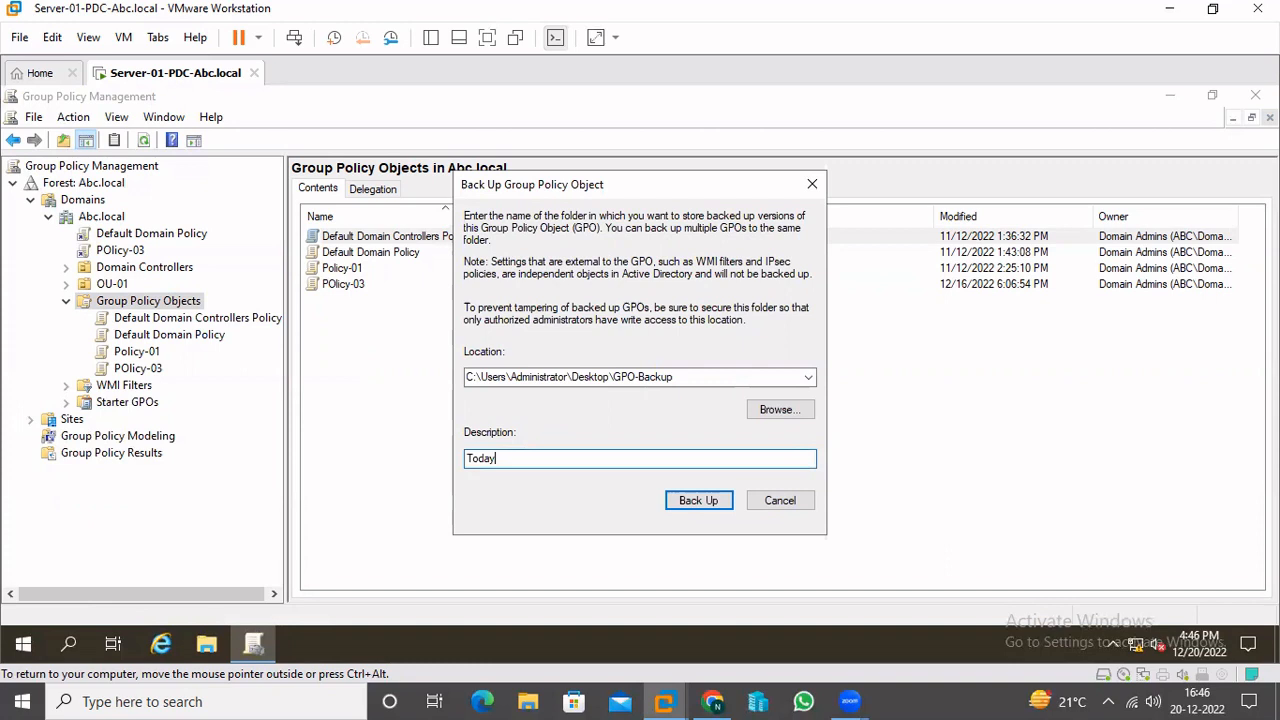
pyautogui.press('BackSpace')
pyautogui.press('BackSpace')
pyautogui.press('BackSpace')
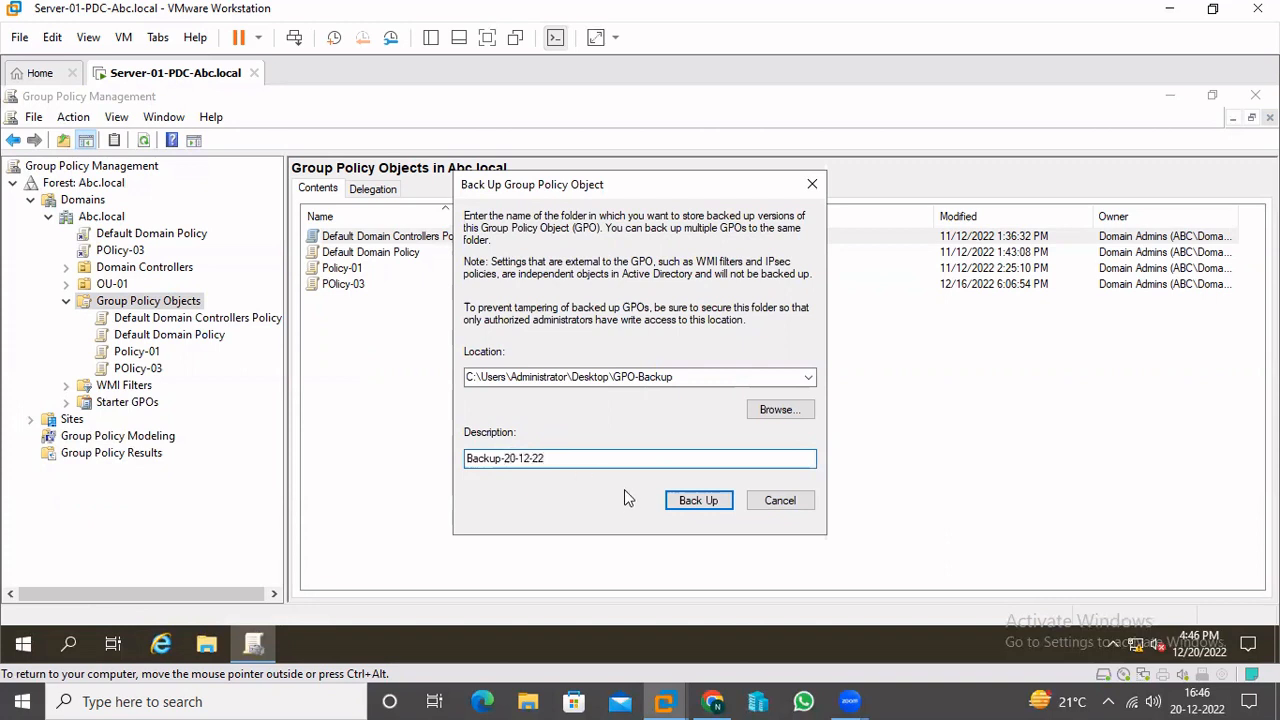
pyautogui.click(700, 500)
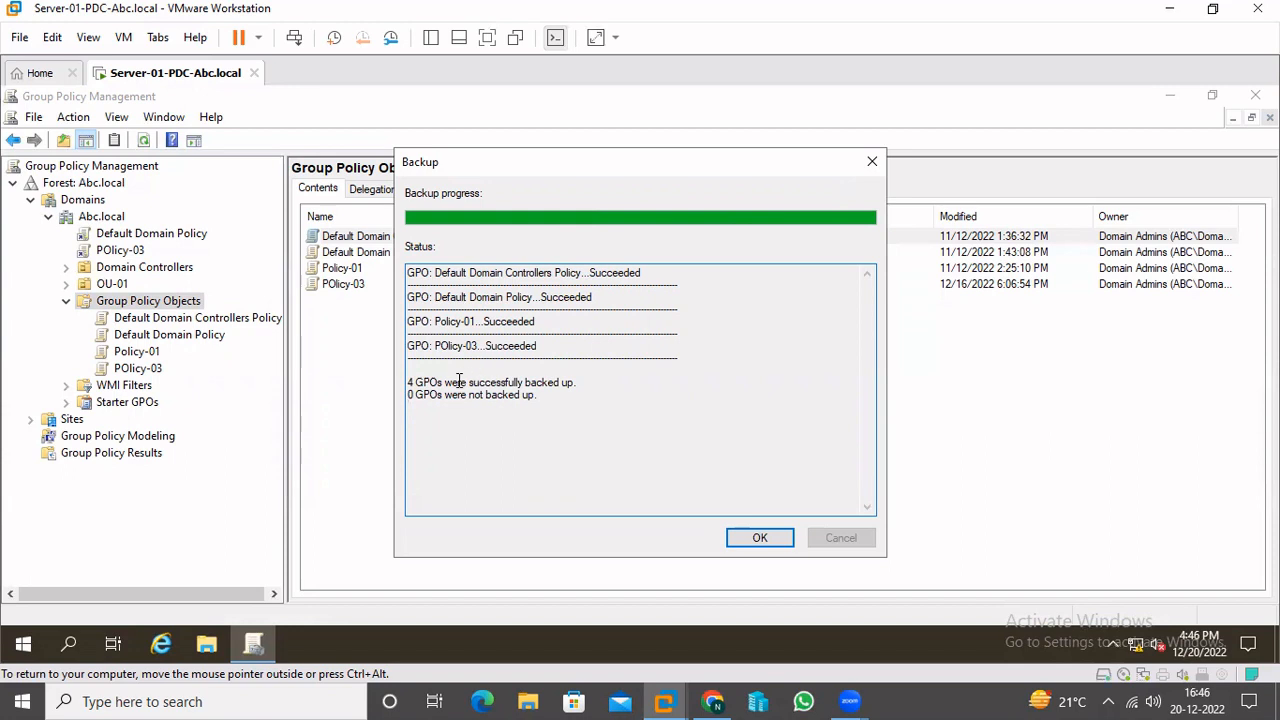
pyautogui.click(769, 546)
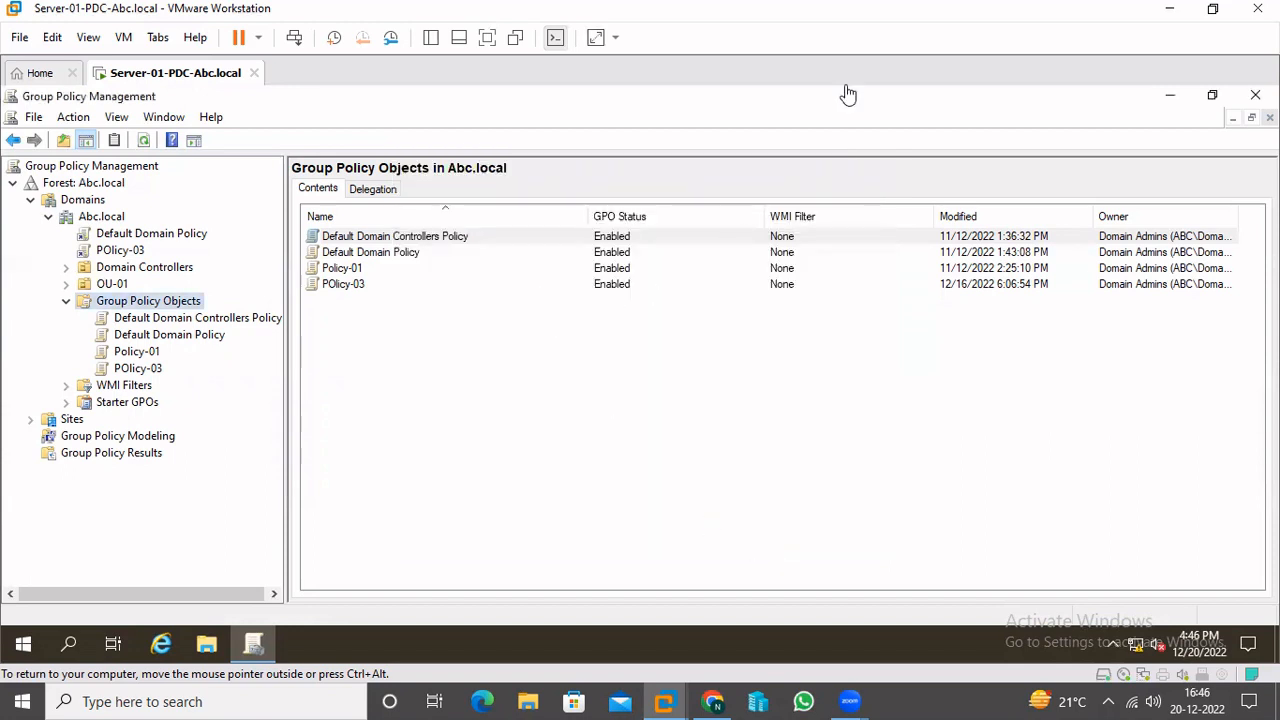
# Minimize the console and inspect the backup folders inside GPO-Backup on the desktop, showing their full names.
pyautogui.click(1170, 100)
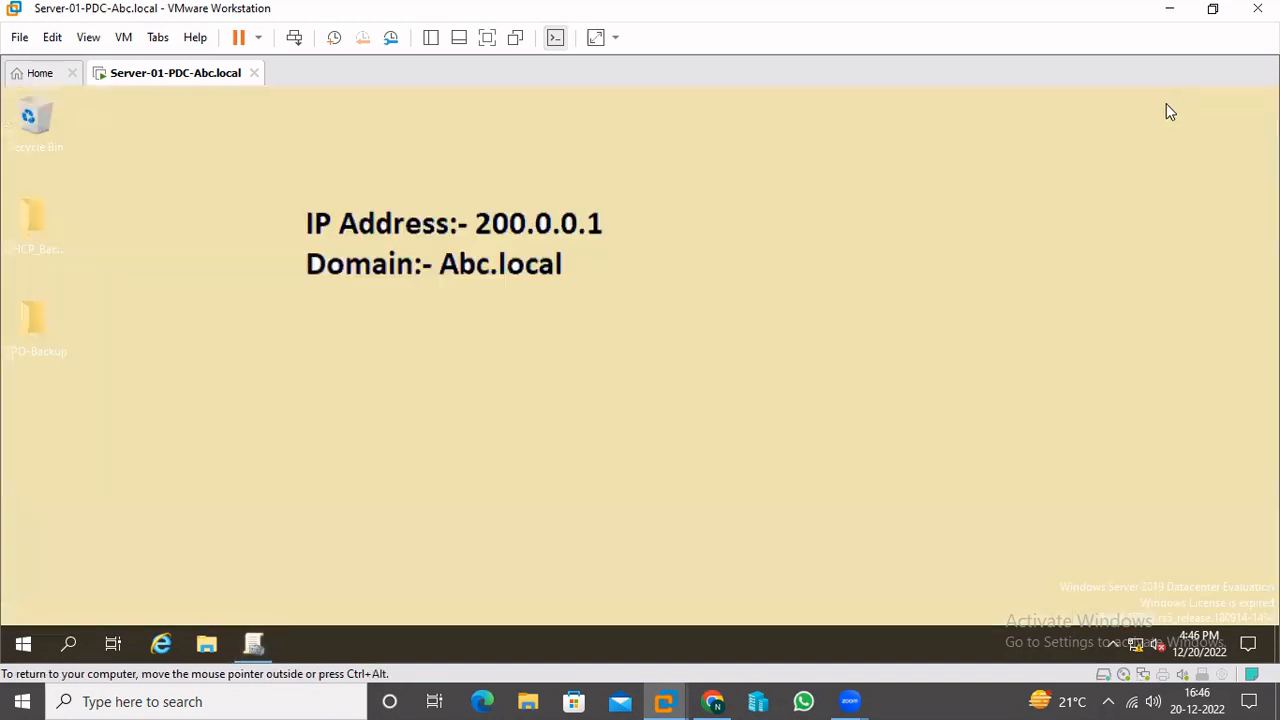
pyautogui.doubleClick(27, 344)
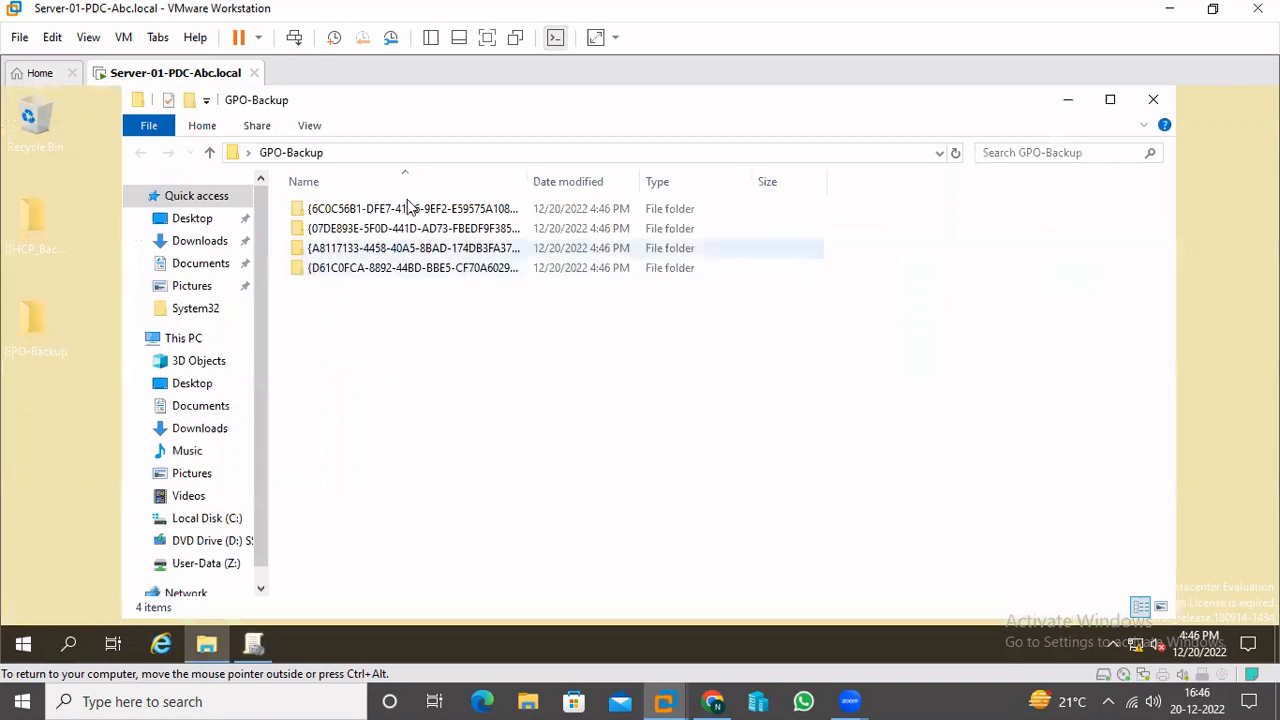
pyautogui.doubleClick(529, 172)
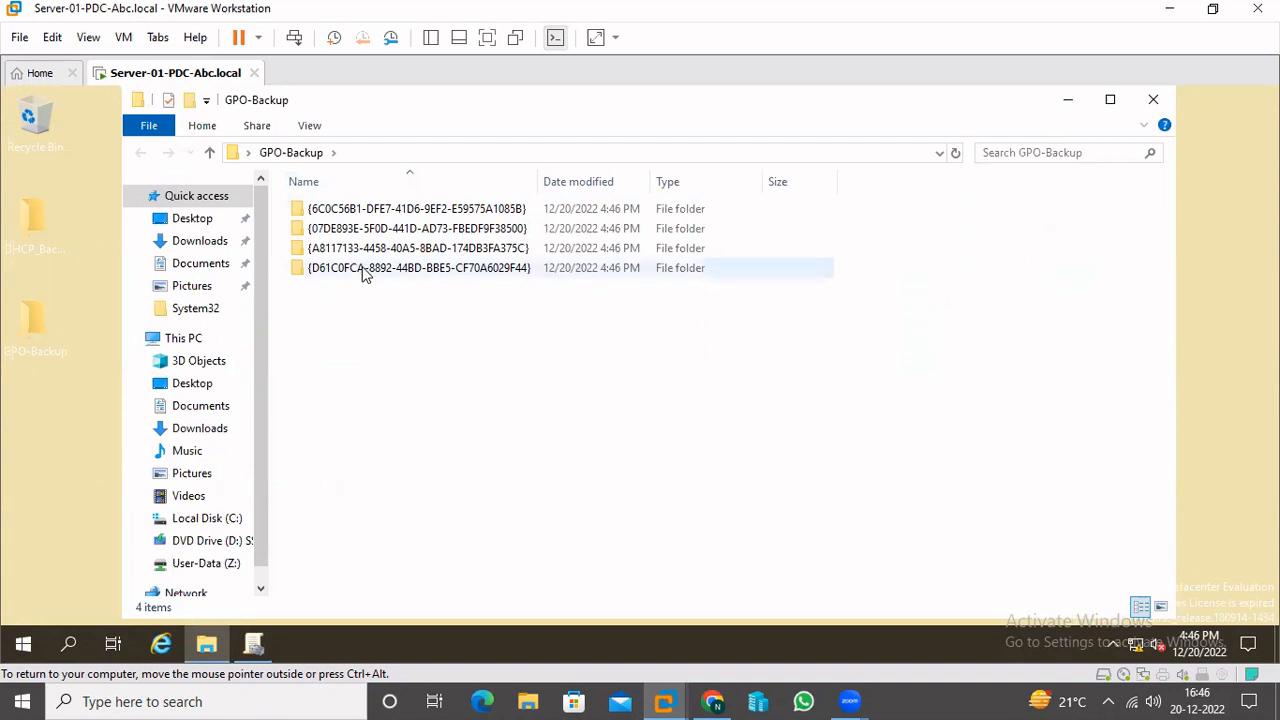
pyautogui.click(343, 214)
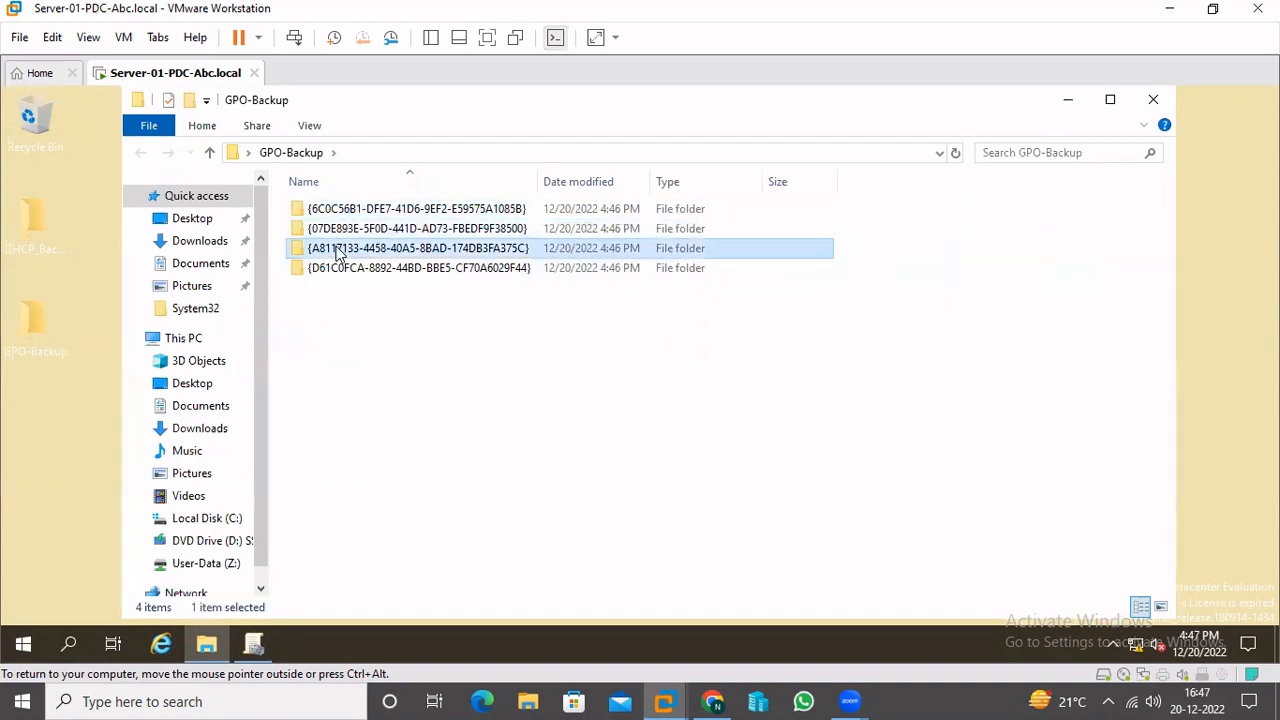
pyautogui.doubleClick(336, 249)
pyautogui.click(140, 152)
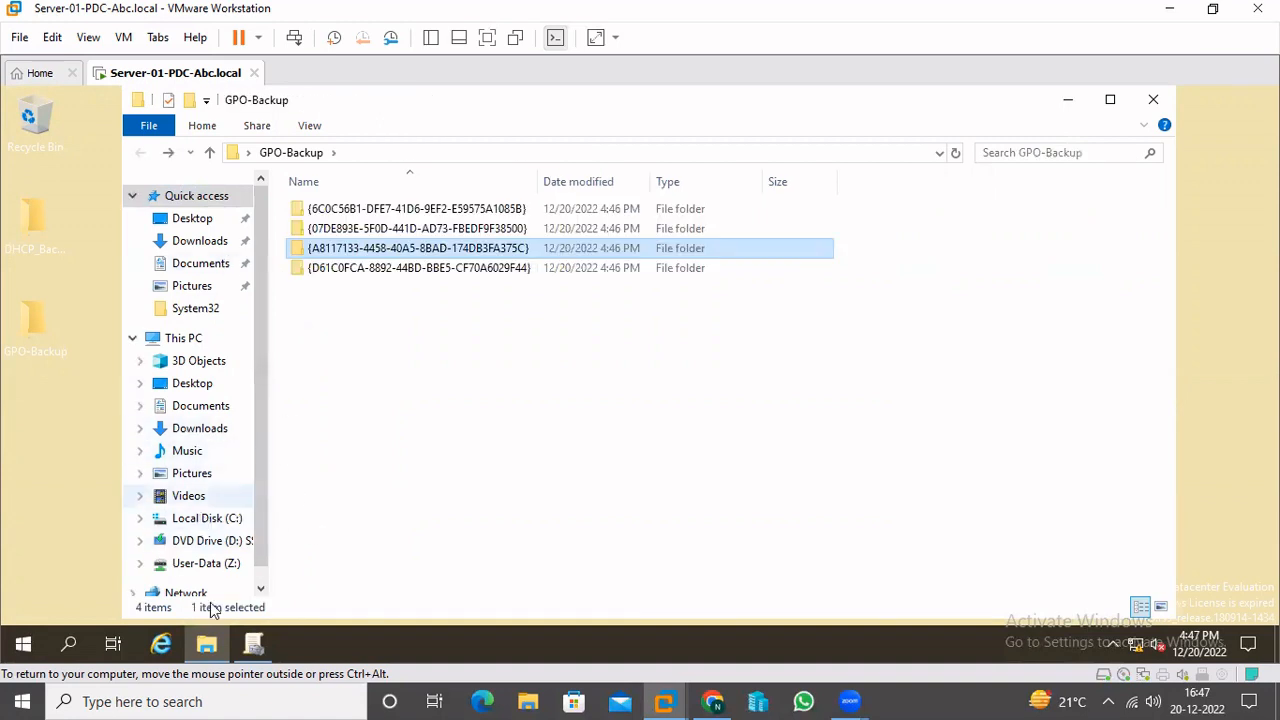
# Browse to C:\Windows\SYSVOL\domain\Policies to view the original policy folders.
pyautogui.click(203, 519)
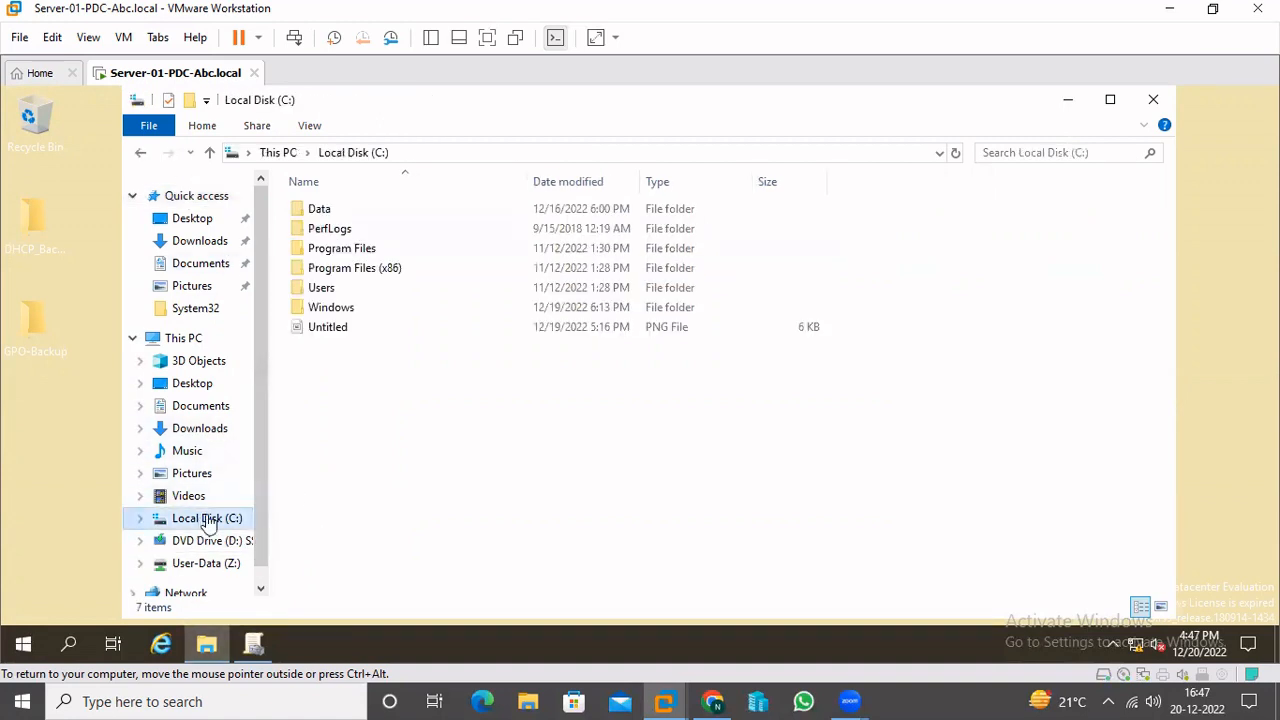
pyautogui.doubleClick(322, 308)
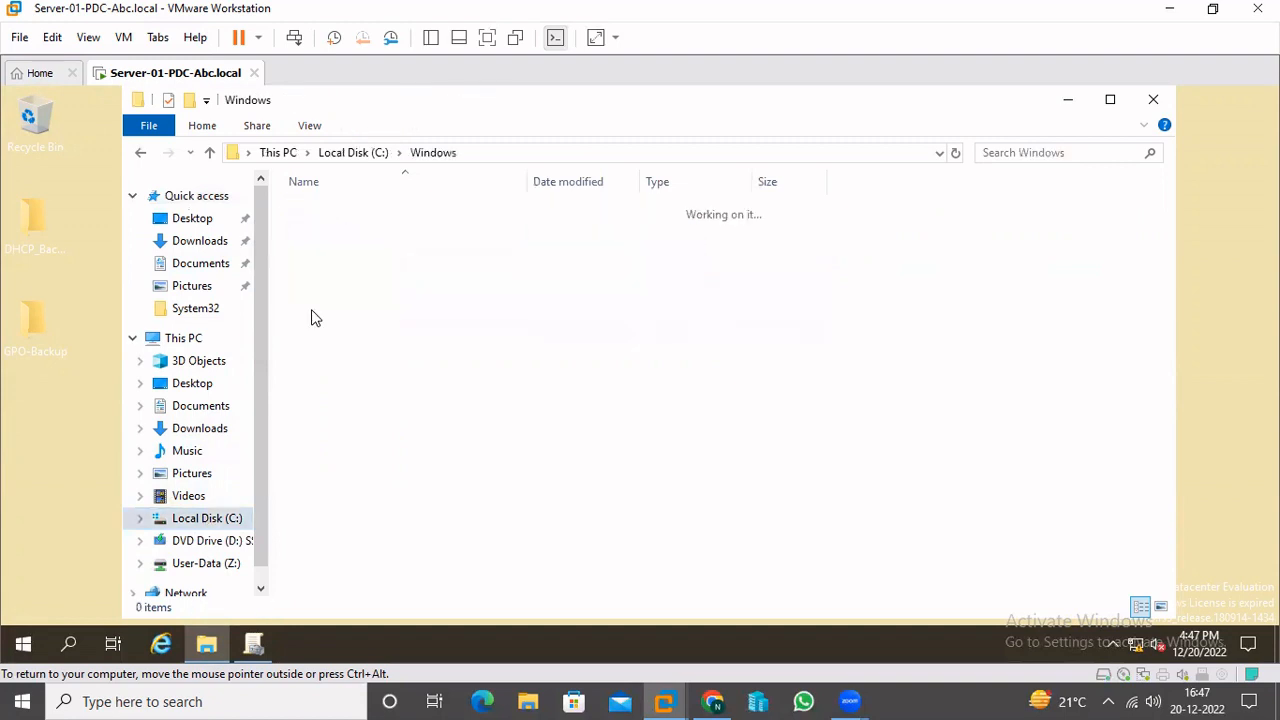
pyautogui.click(318, 390)
pyautogui.write('sys')
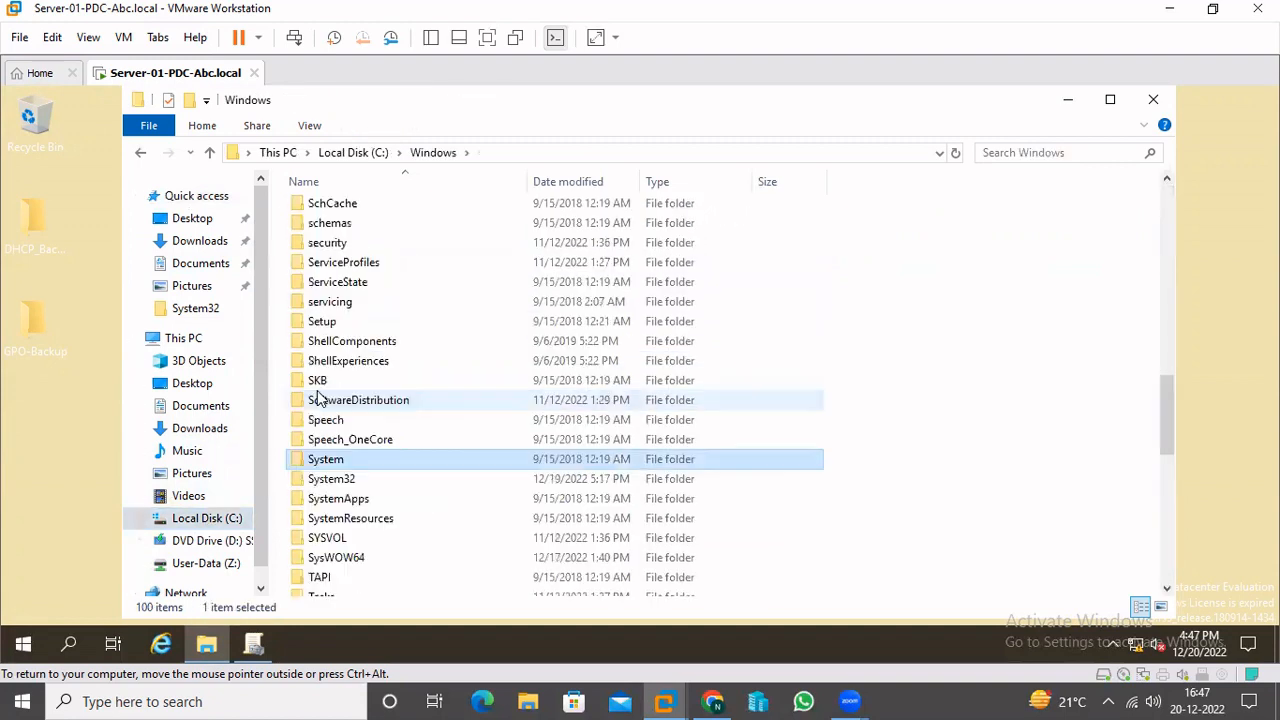
pyautogui.doubleClick(326, 538)
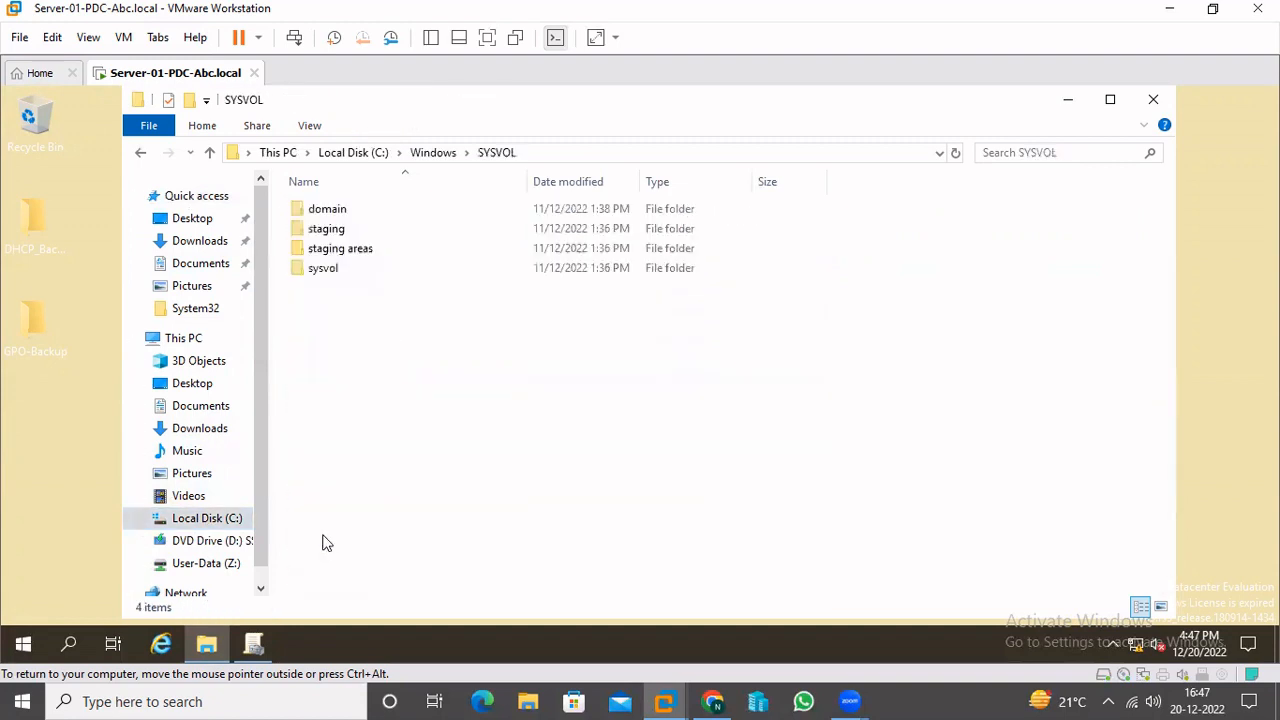
pyautogui.doubleClick(328, 212)
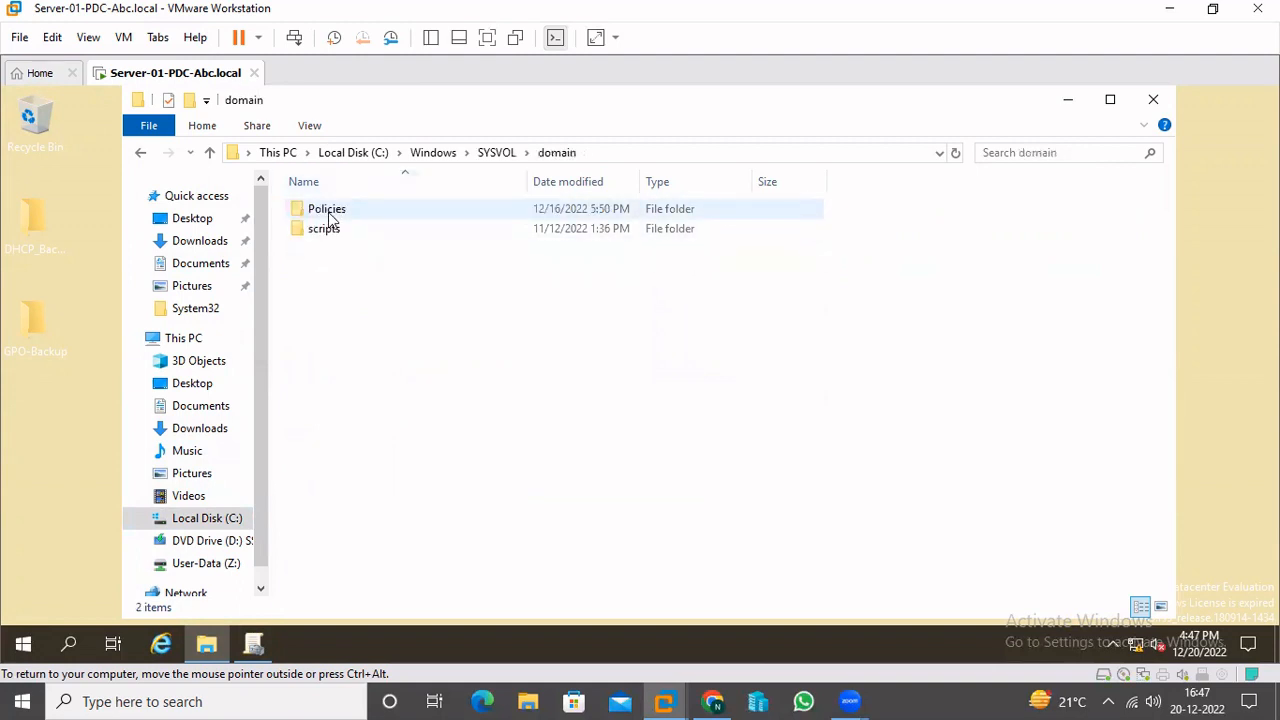
pyautogui.click(327, 216)
pyautogui.doubleClick(327, 216)
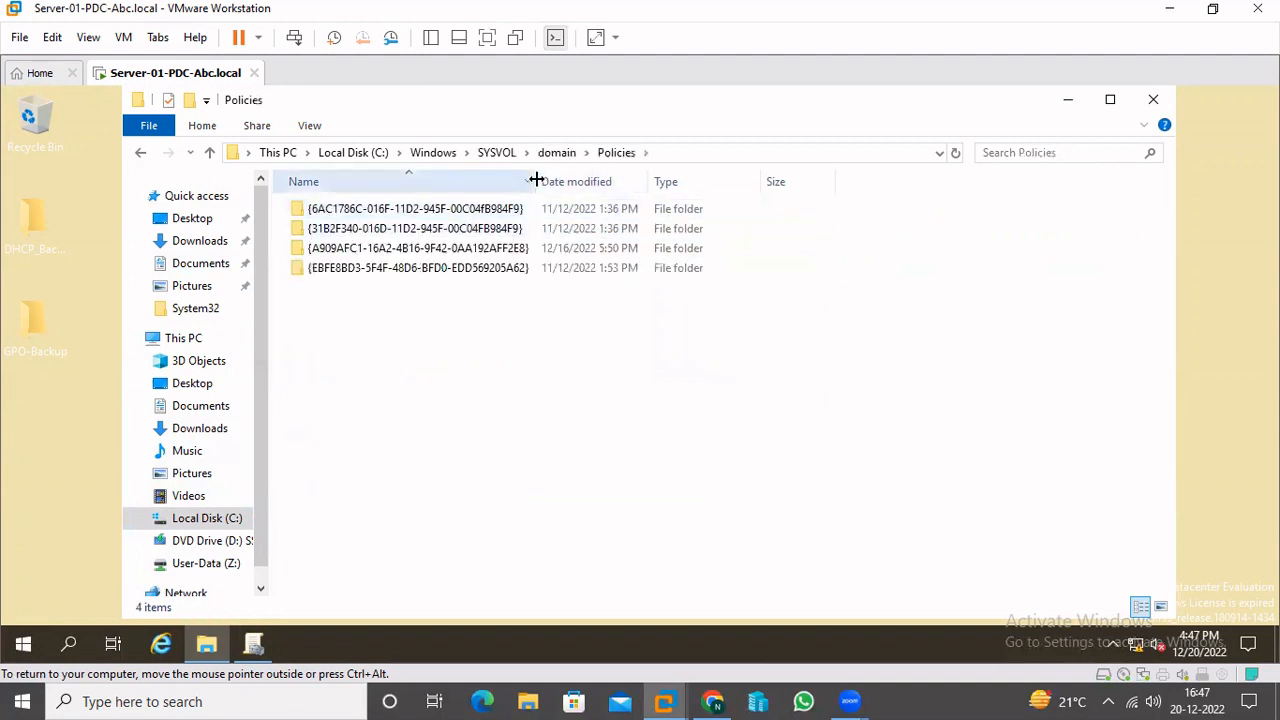
# Open GPO-Backup in a second window, arrange it with the Policies window for comparison, and go up to the Desktop folder.
pyautogui.moveTo(420, 100); pyautogui.dragTo(640, 102)
pyautogui.doubleClick(29, 326)
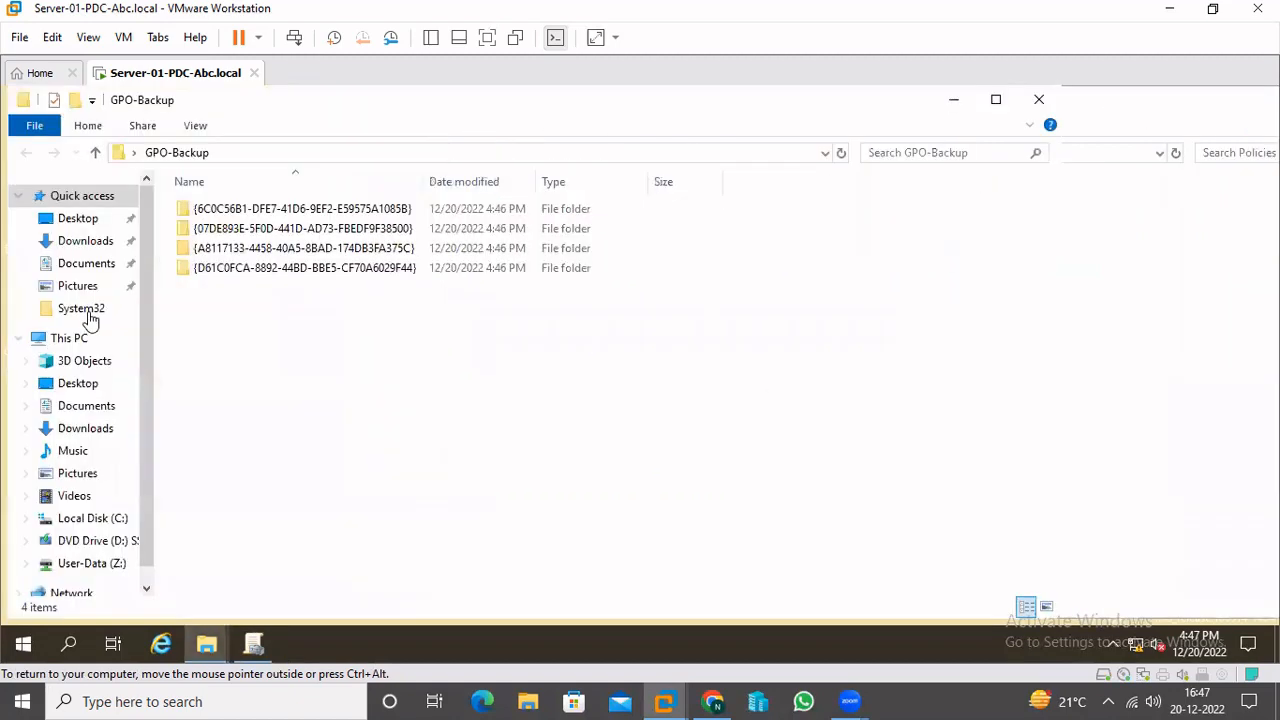
pyautogui.moveTo(443, 100); pyautogui.dragTo(790, 228)
pyautogui.moveTo(690, 242); pyautogui.dragTo(690, 339)
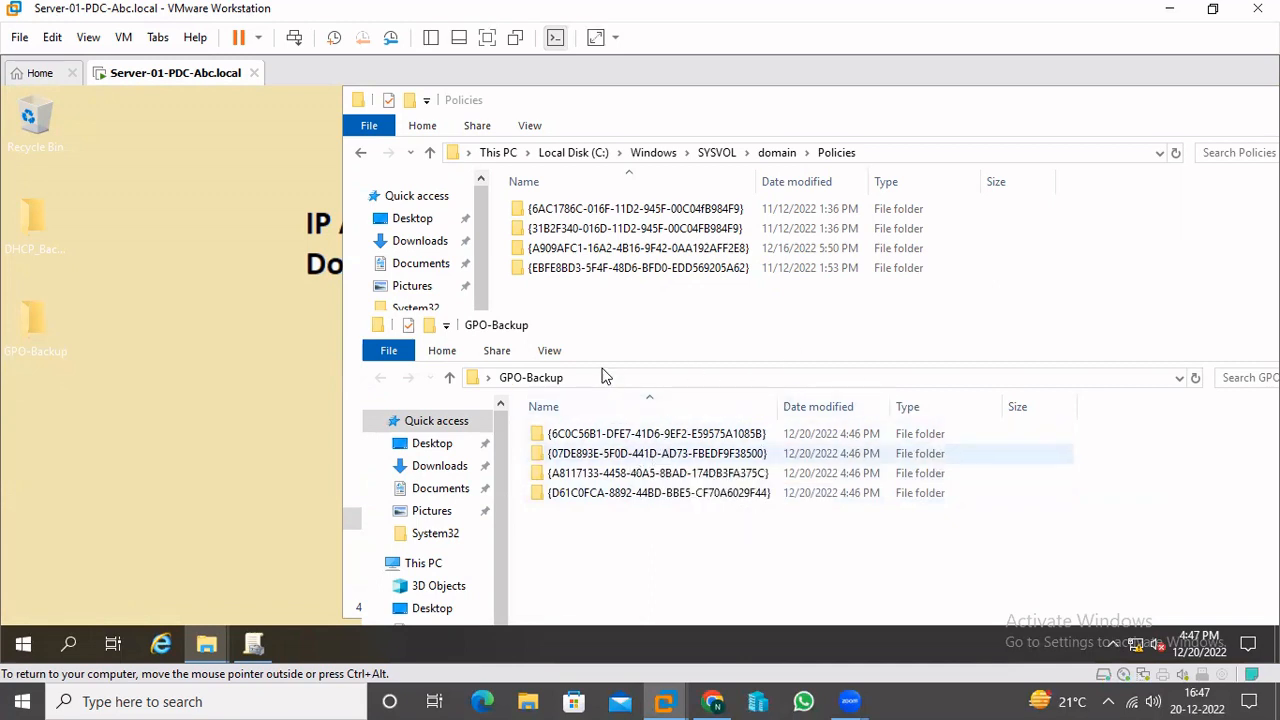
pyautogui.moveTo(608, 331); pyautogui.dragTo(356, 256)
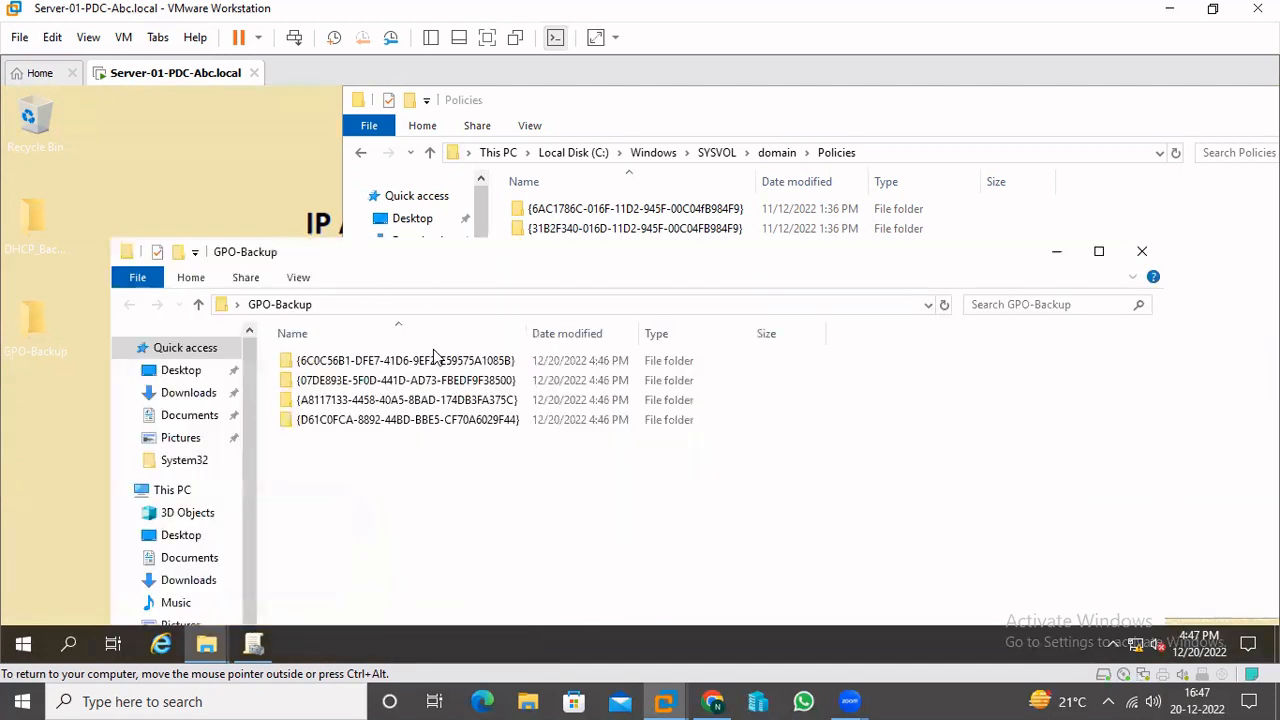
pyautogui.click(196, 308)
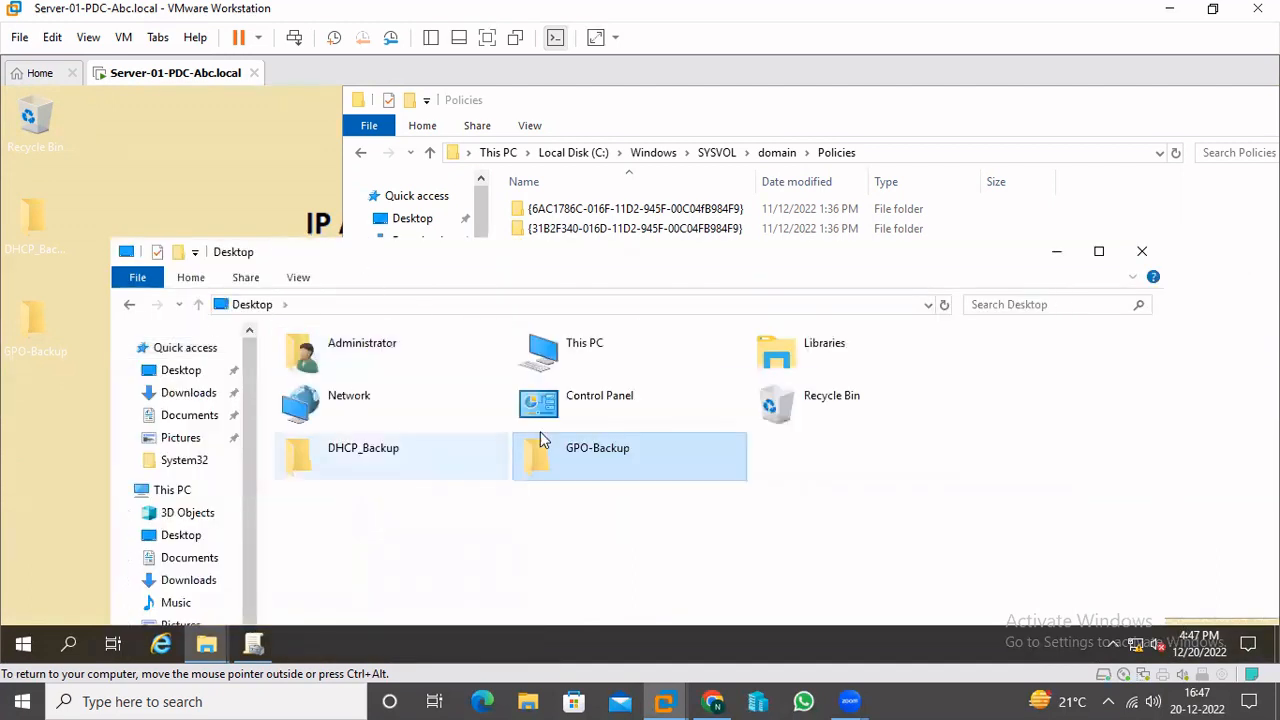
# Browse to C:\Windows\SYSVOL\sysvol\Abc.local\Policies to view the domain's policy folders.
pyautogui.click(716, 152)
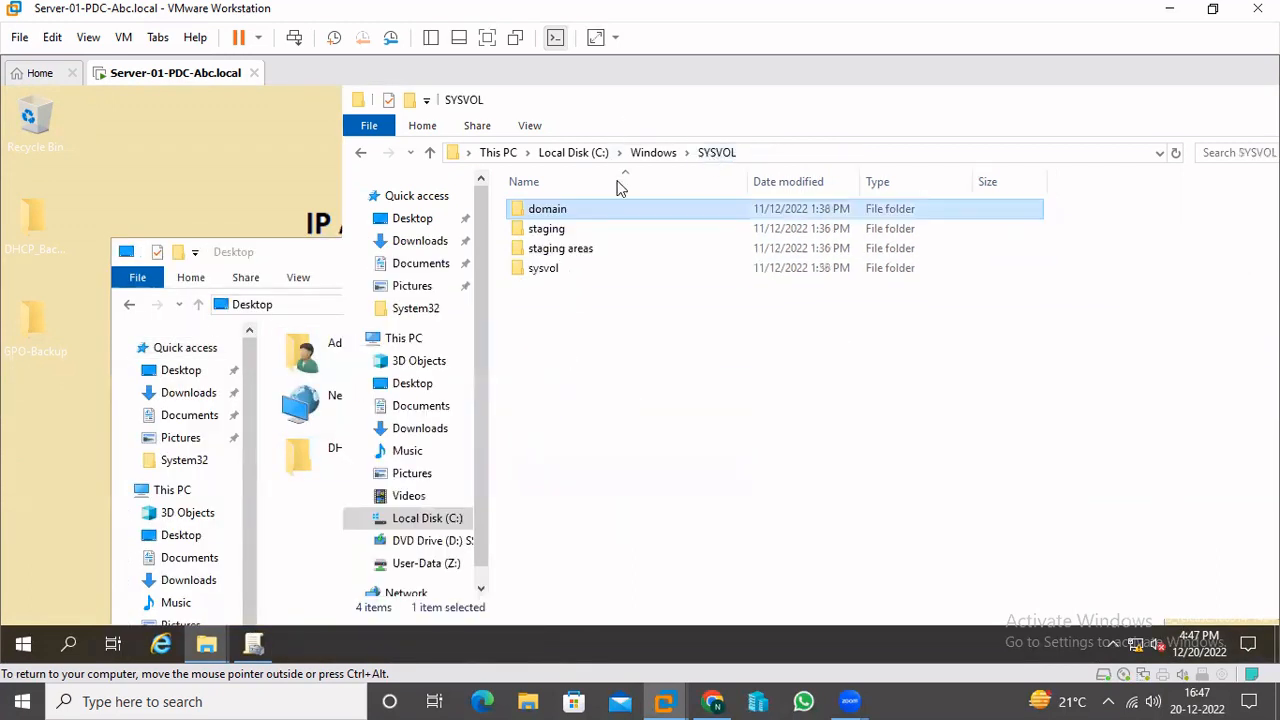
pyautogui.doubleClick(543, 268)
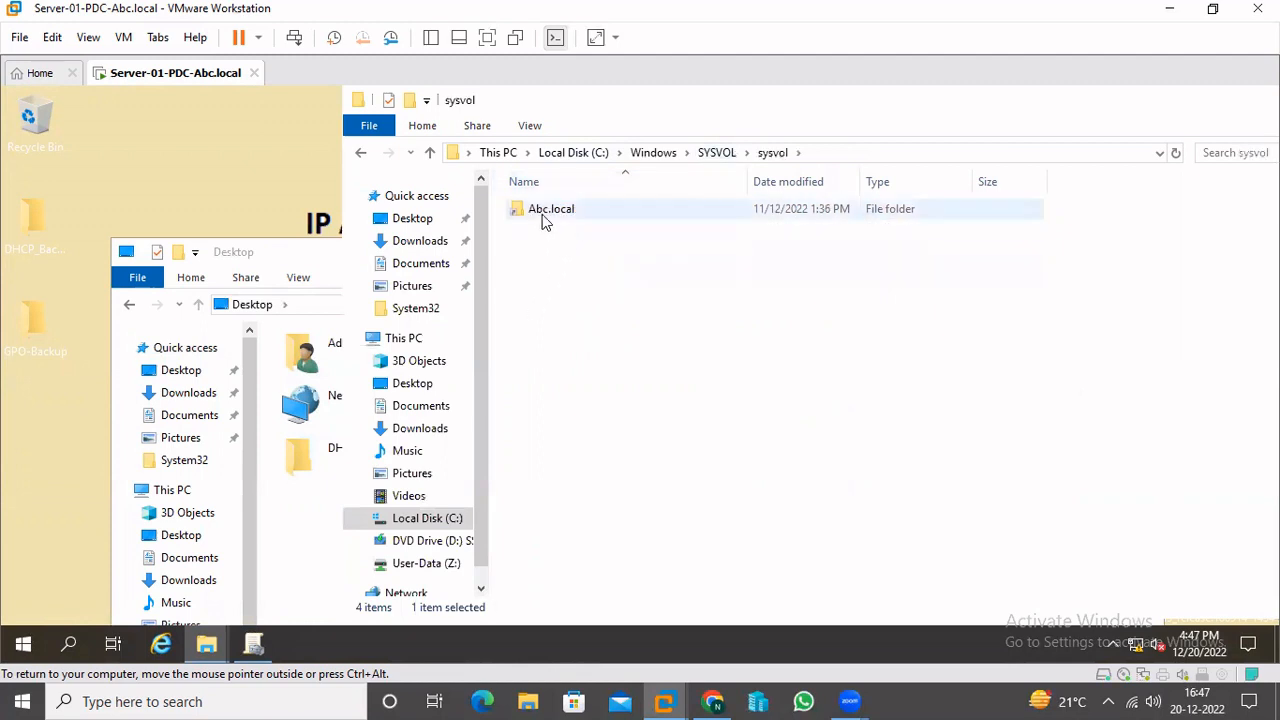
pyautogui.doubleClick(543, 212)
pyautogui.doubleClick(543, 215)
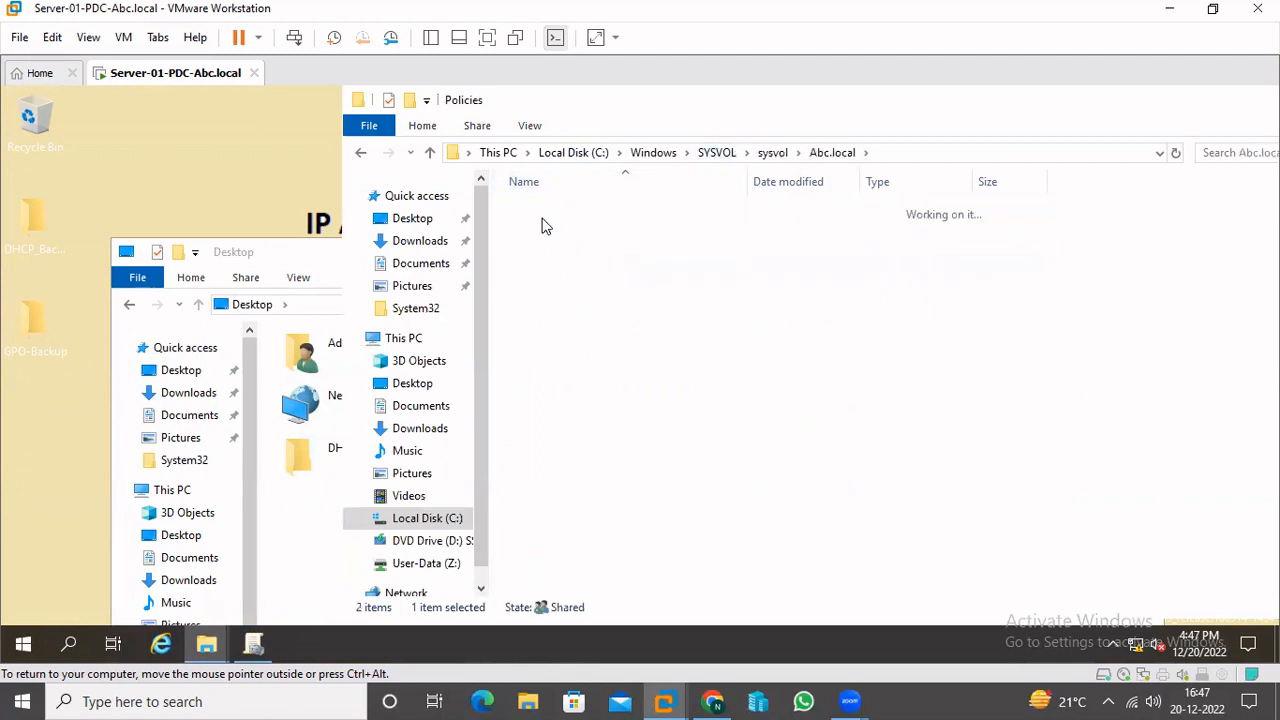
# Open GPO-Backup in the second window, place it below the Policies list, and widen the Name column of Policies for comparison.
pyautogui.click(290, 258)
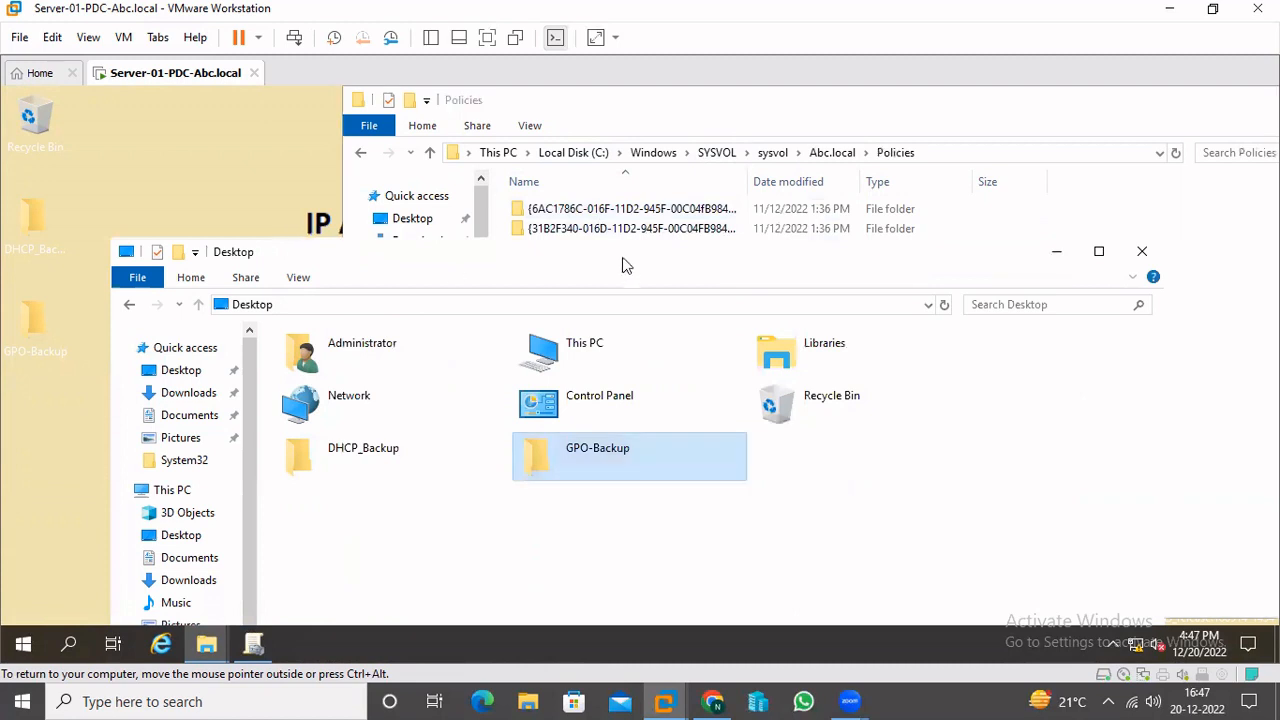
pyautogui.moveTo(620, 256); pyautogui.dragTo(630, 358)
pyautogui.doubleClick(590, 576)
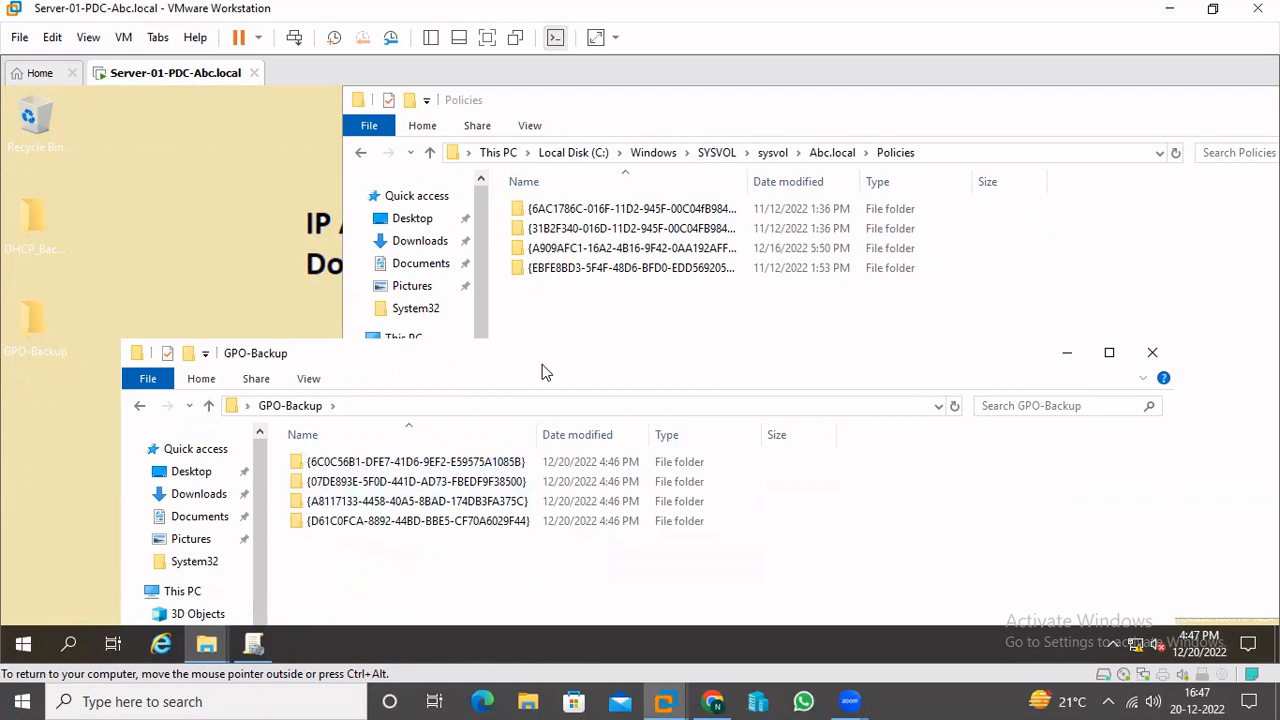
pyautogui.moveTo(571, 360); pyautogui.dragTo(565, 331)
pyautogui.click(591, 127)
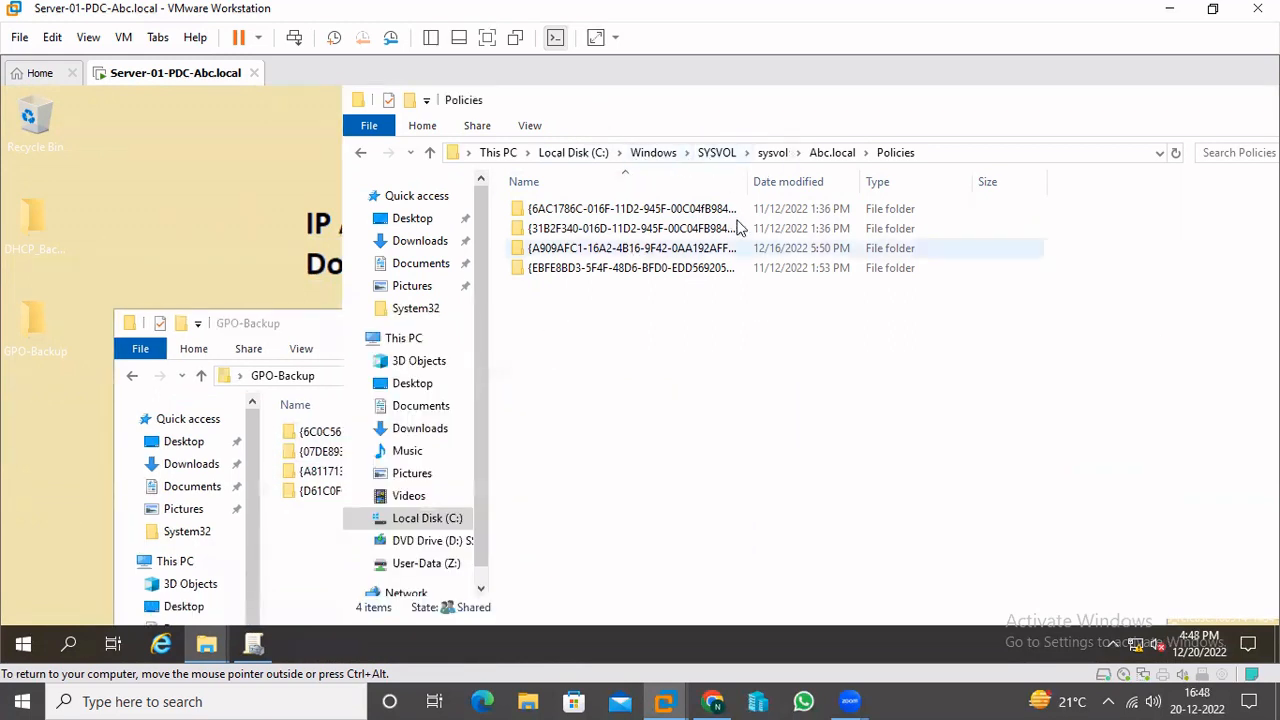
pyautogui.moveTo(744, 180); pyautogui.dragTo(795, 182)
# Return to the SYSVOL folder and open domain\Policies to view its policy folders again.
pyautogui.click(703, 157)
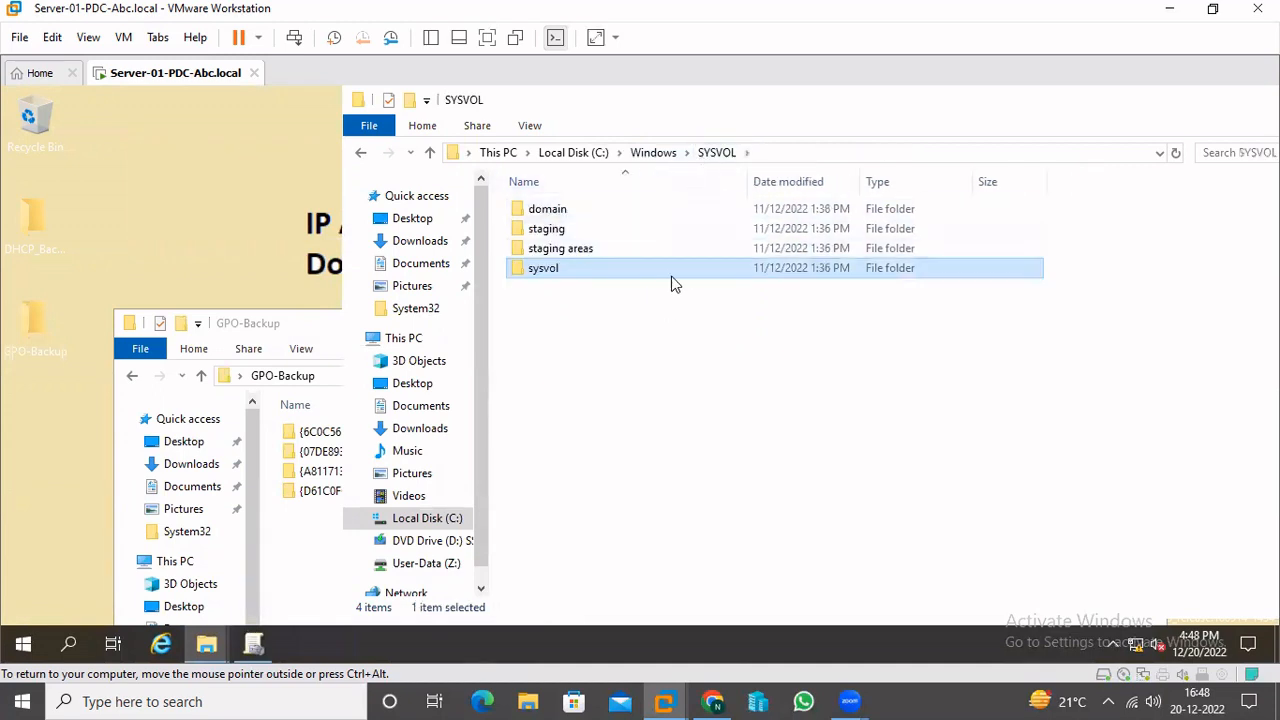
pyautogui.click(561, 212)
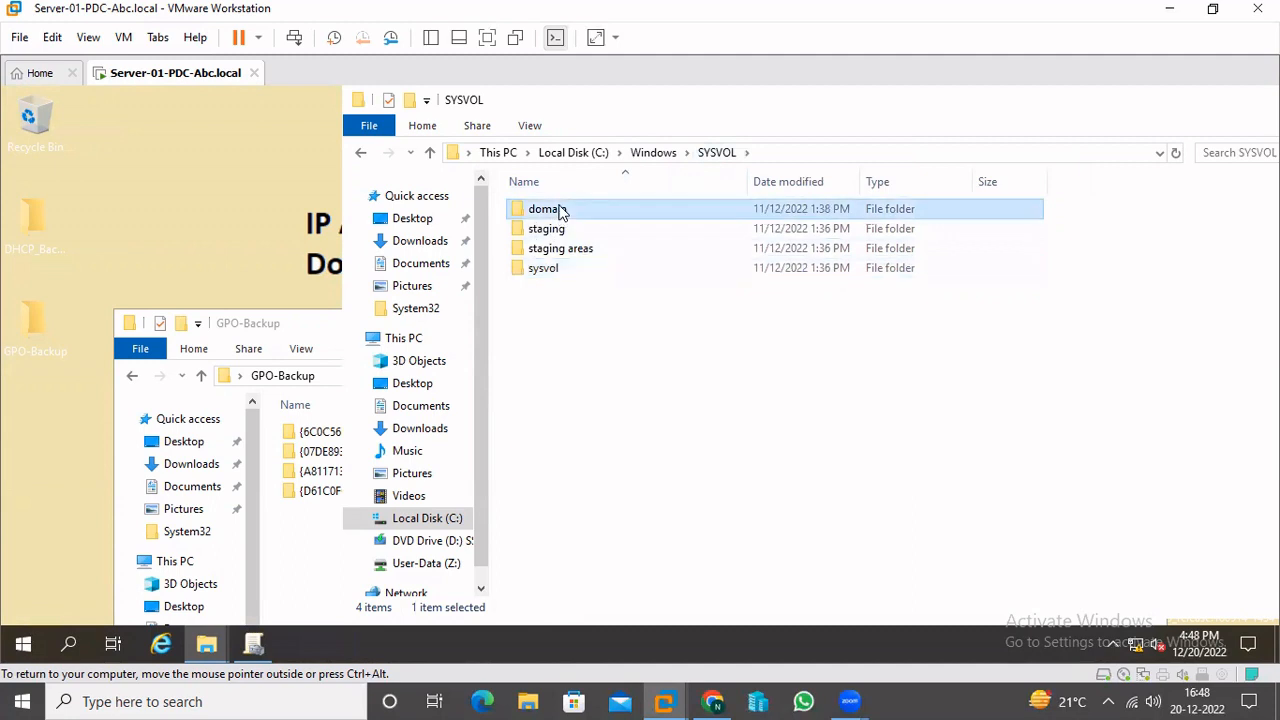
pyautogui.click(563, 210)
pyautogui.click(583, 326)
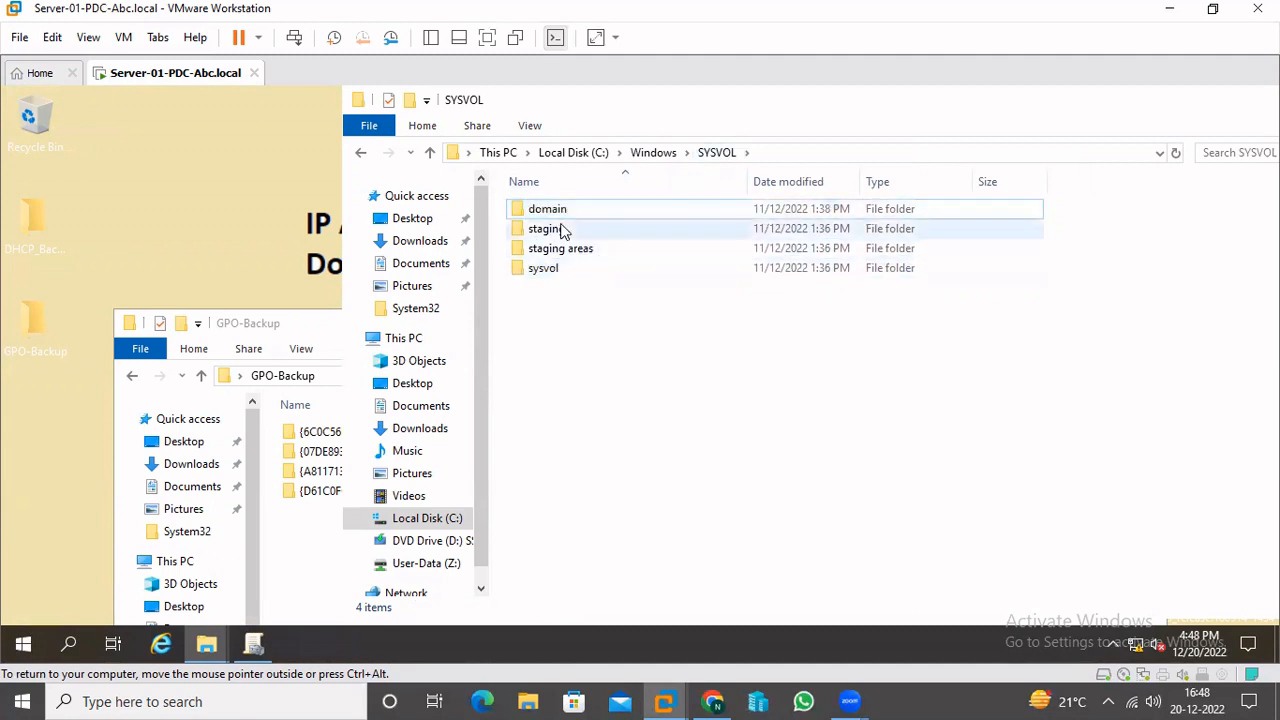
pyautogui.doubleClick(553, 213)
pyautogui.doubleClick(558, 213)
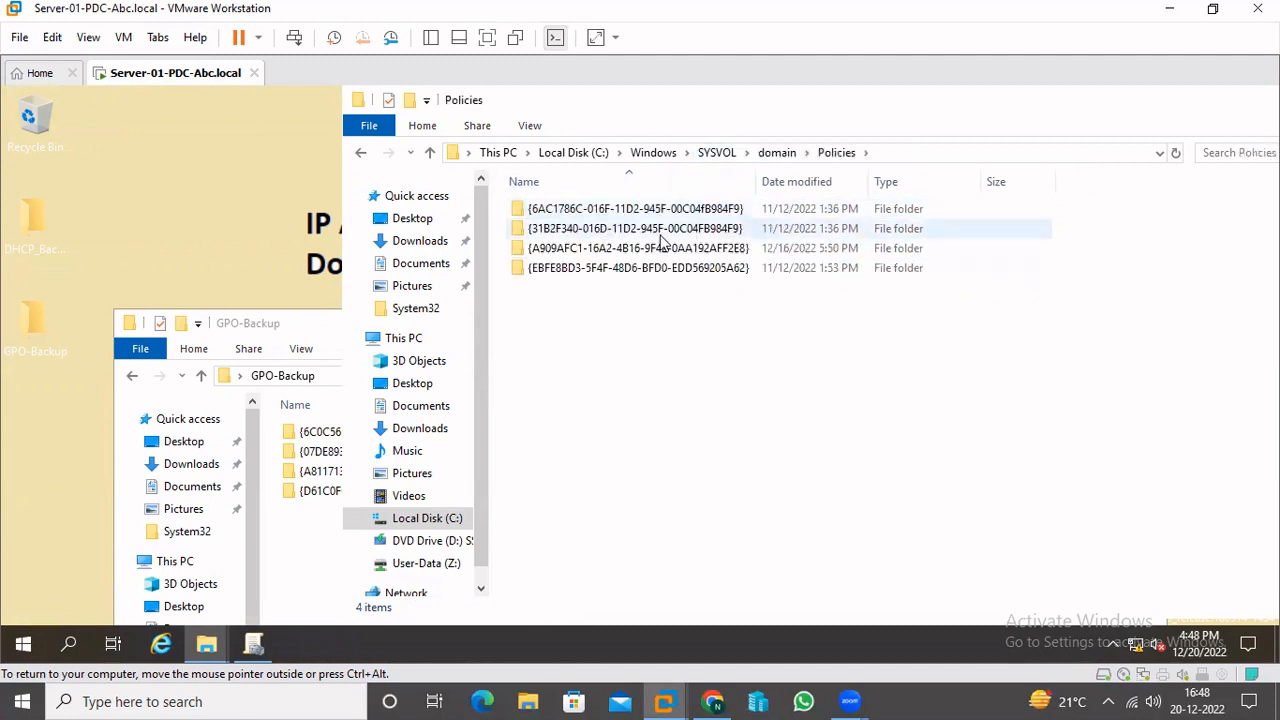
# Compare the first folder in GPO-Backup with the first one in Policies, and close both windows.
pyautogui.click(297, 328)
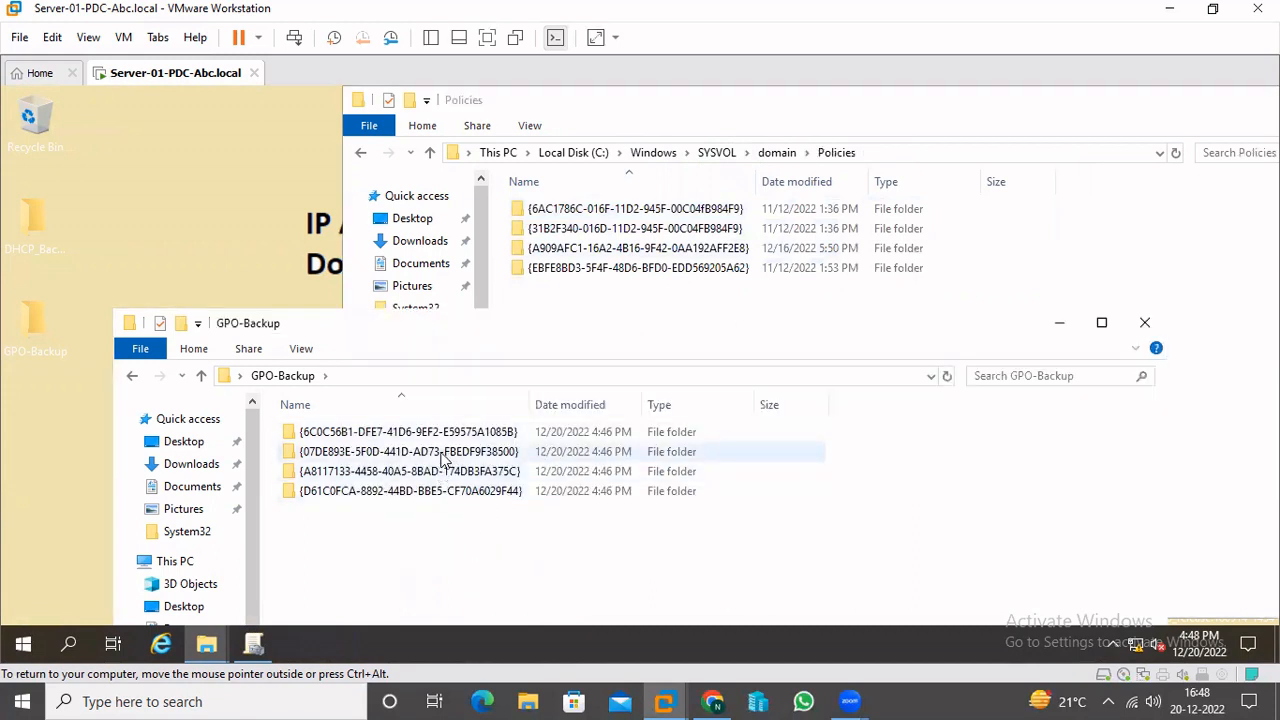
pyautogui.click(416, 436)
pyautogui.click(560, 209)
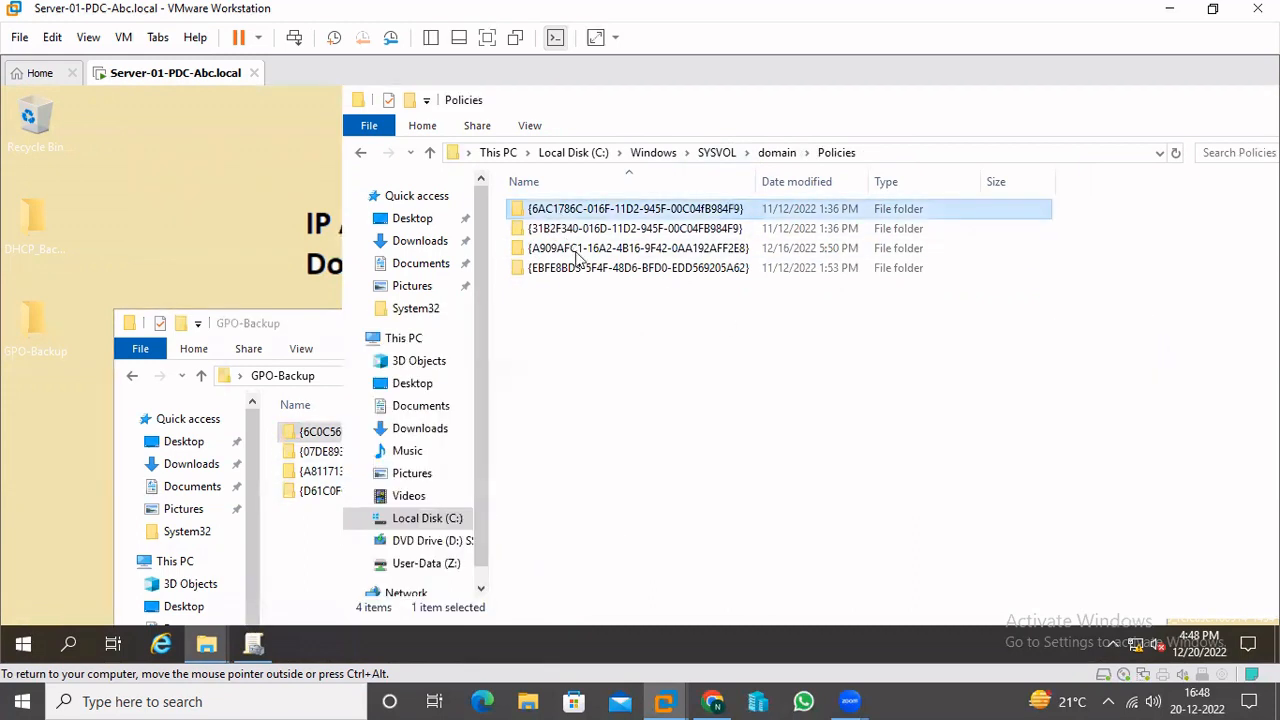
pyautogui.click(297, 322)
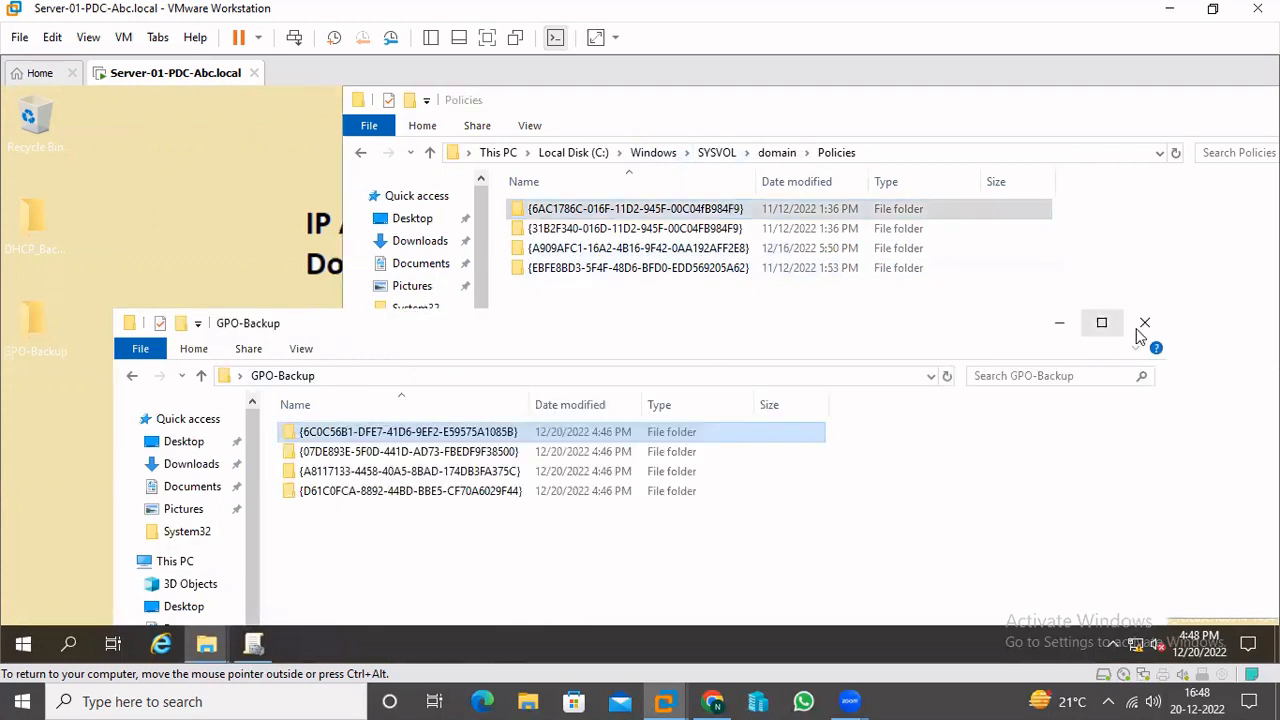
pyautogui.moveTo(595, 331); pyautogui.dragTo(590, 308)
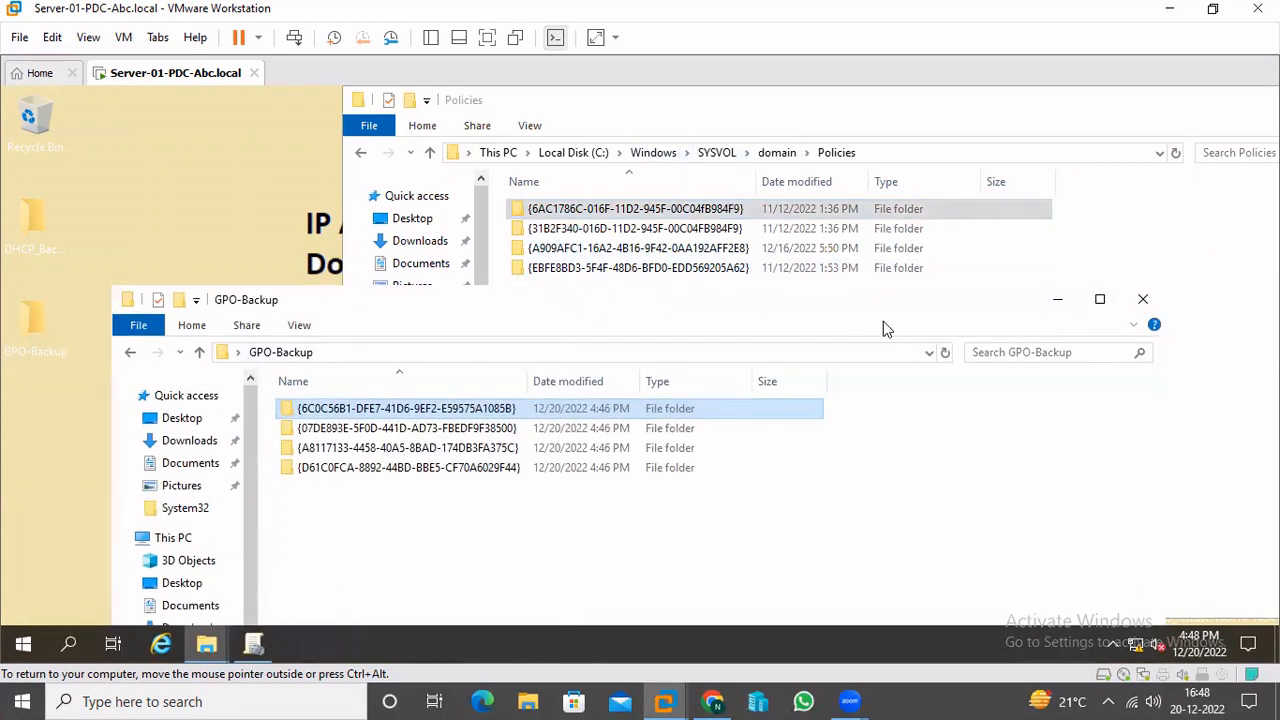
pyautogui.click(1143, 298)
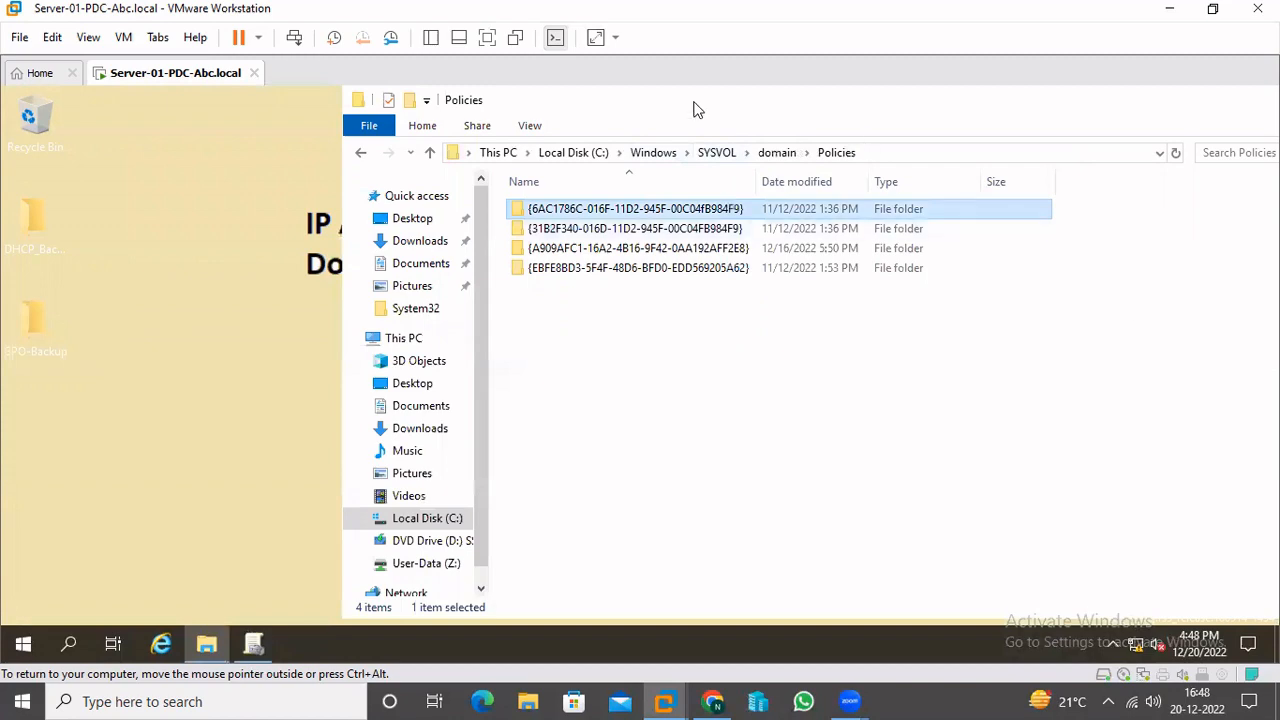
pyautogui.moveTo(694, 102); pyautogui.dragTo(493, 102)
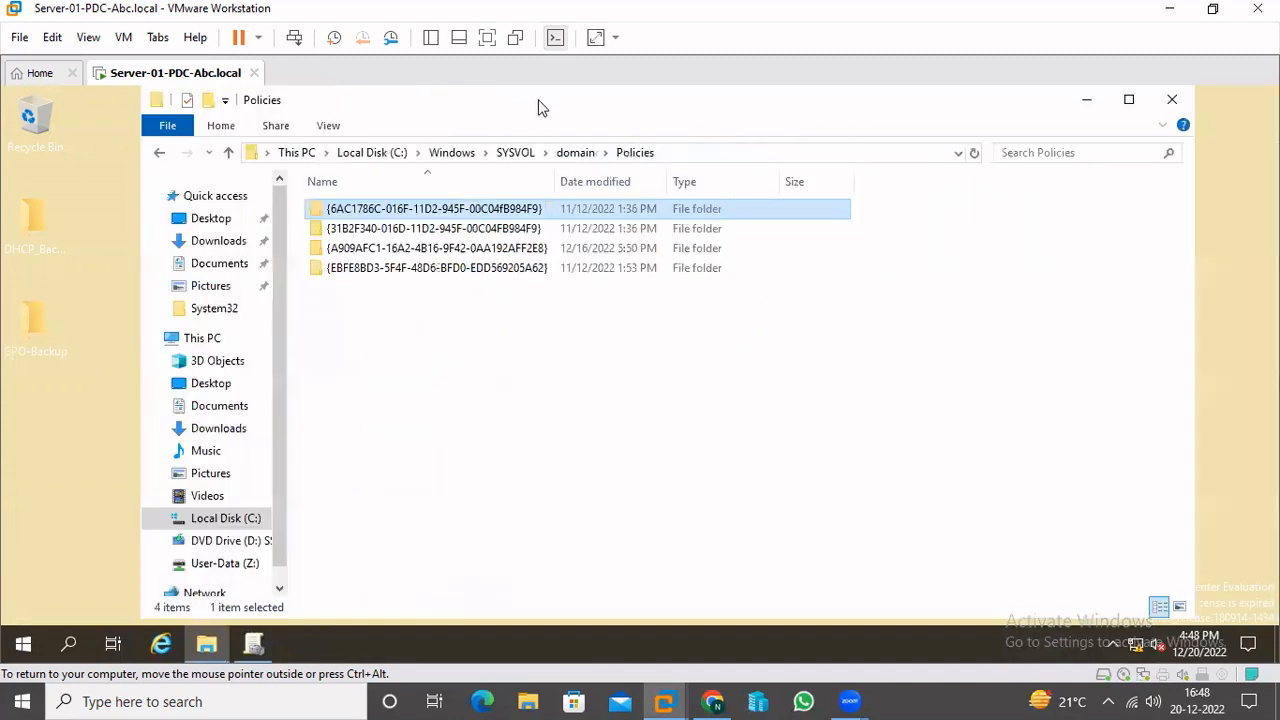
pyautogui.click(1169, 103)
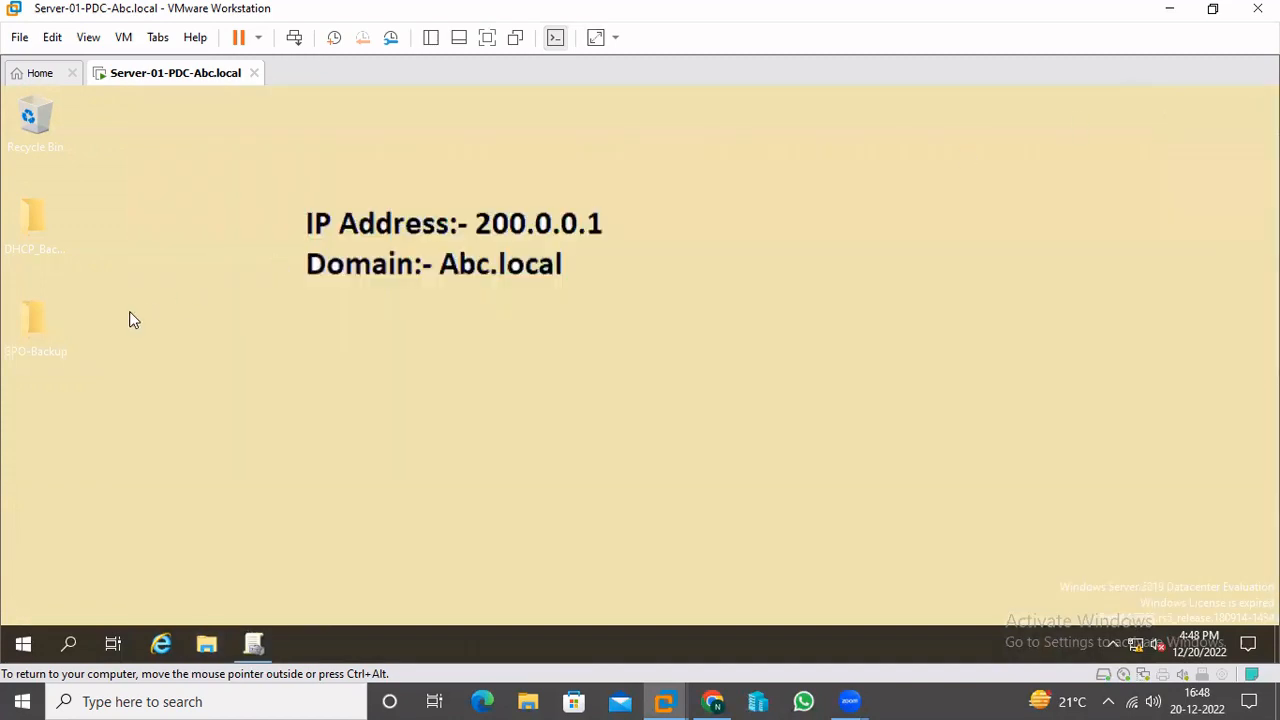
# Reopen GPO-Backup from the desktop and widen its Name column to examine the backup folder names.
pyautogui.doubleClick(29, 326)
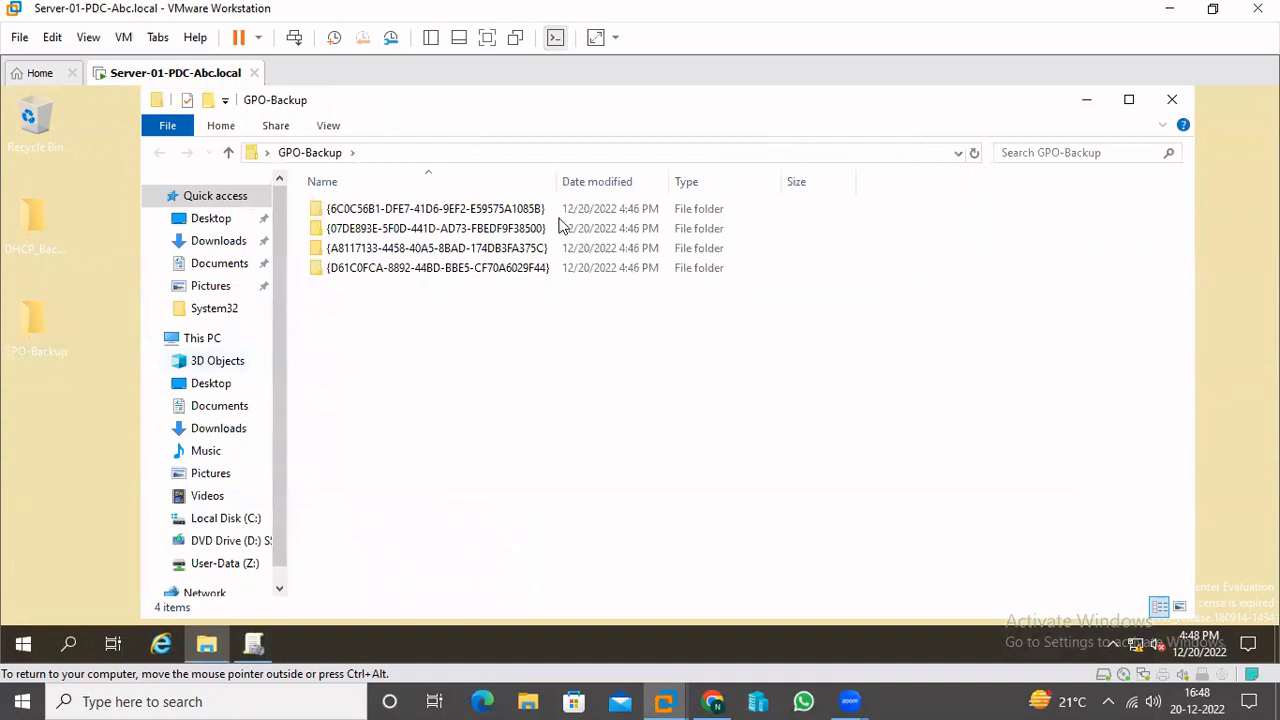
pyautogui.moveTo(556, 181); pyautogui.dragTo(607, 181)
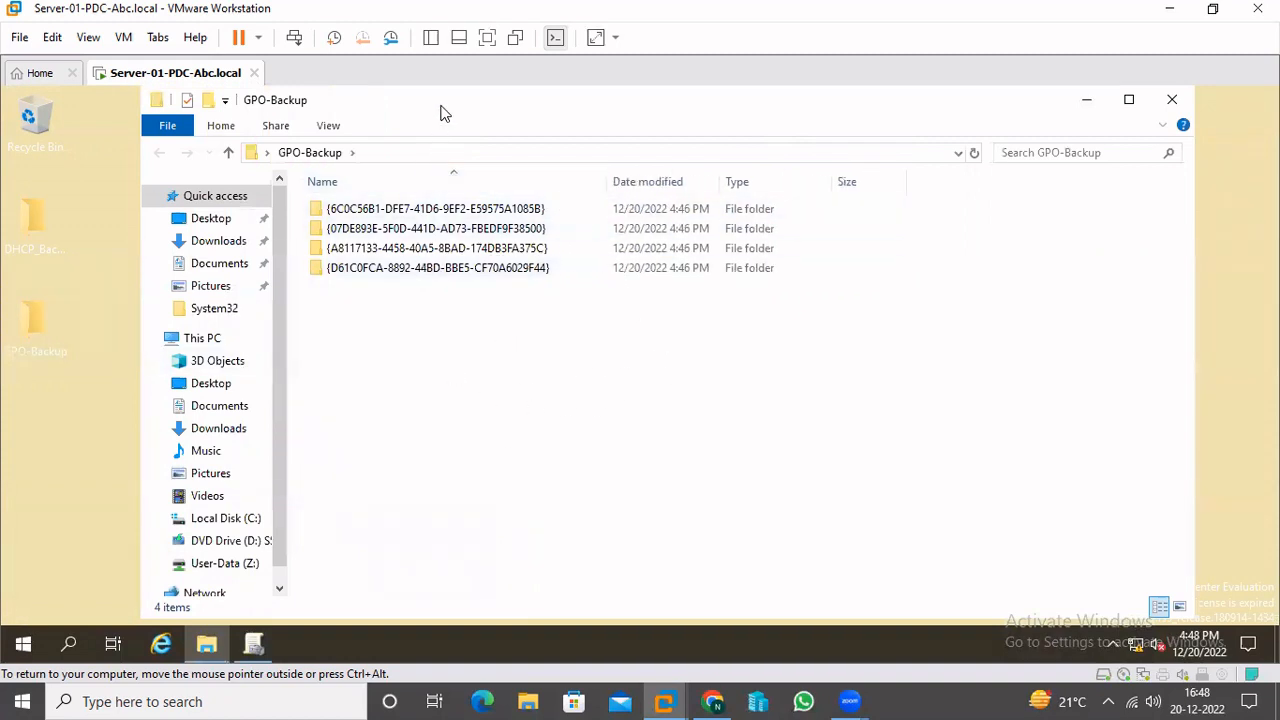
pyautogui.moveTo(443, 98)
pyautogui.mouseDown()
pyautogui.moveTo(435, 126)
pyautogui.moveTo(427, 113)
pyautogui.mouseUp()
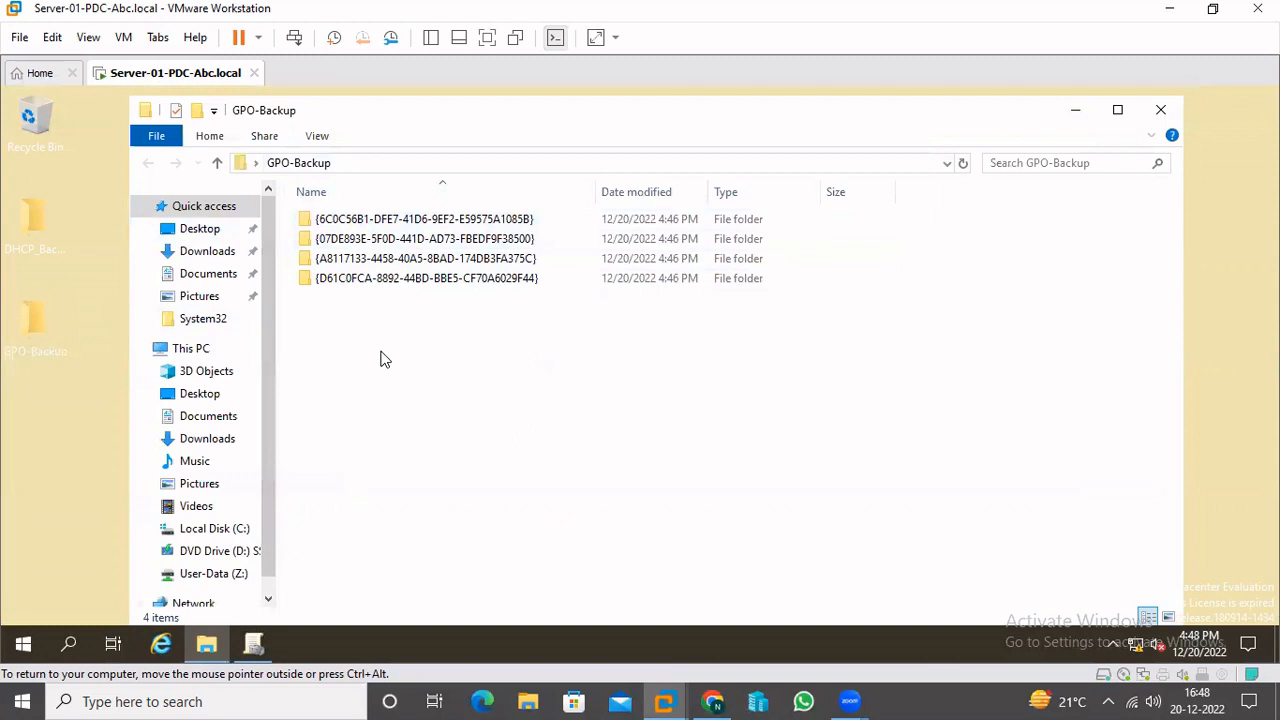
# Switch to Group Policy Management and examine Policy-01 under Group Policy Objects and its available actions.
pyautogui.click(253, 645)
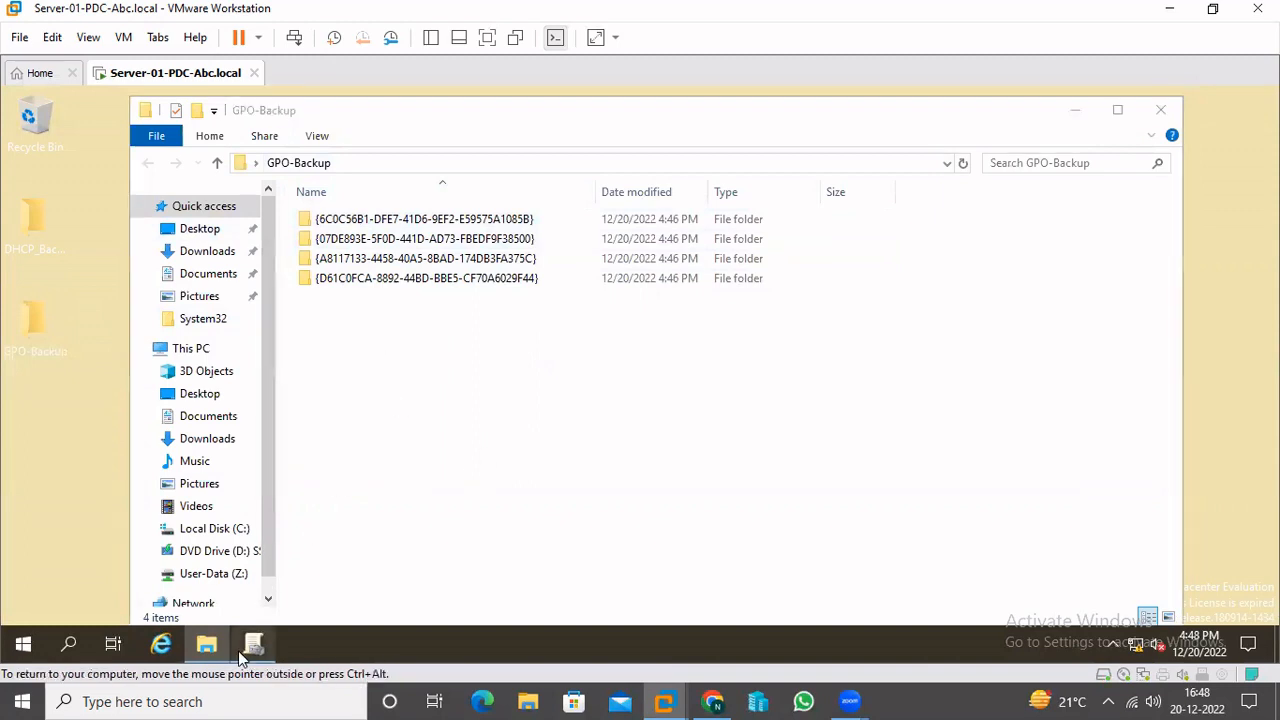
pyautogui.click(140, 368)
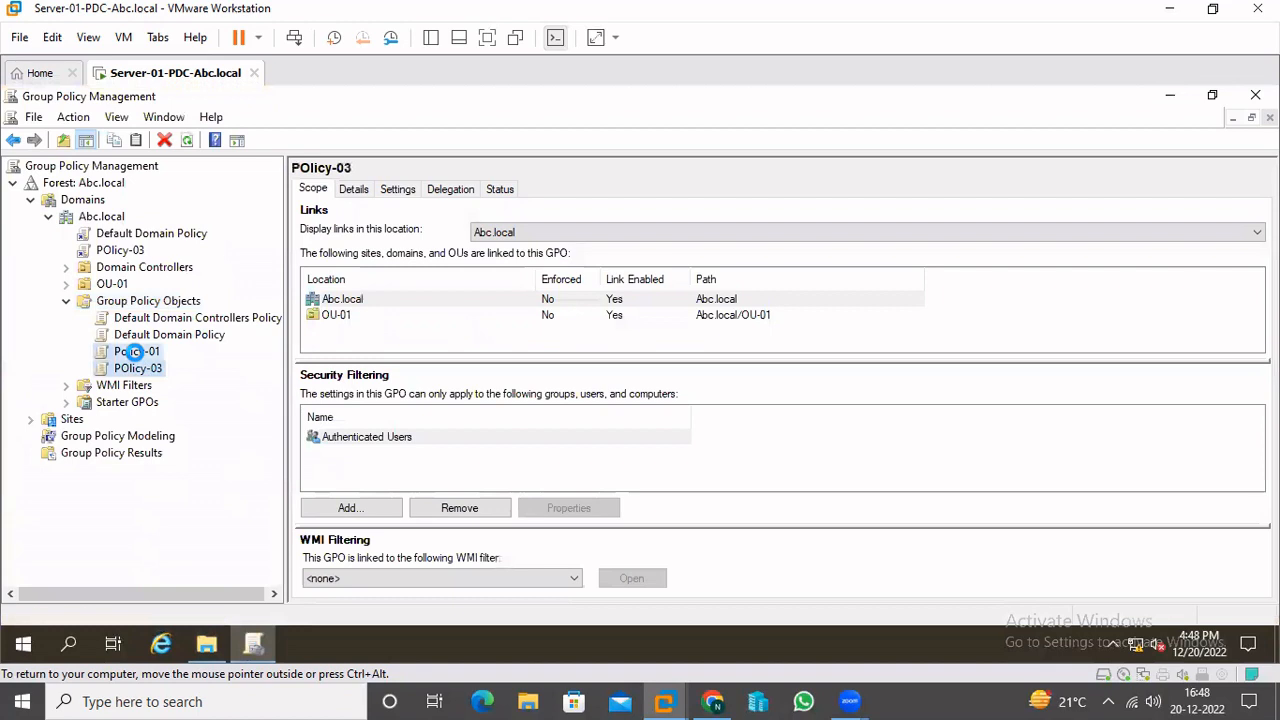
pyautogui.click(135, 351)
pyautogui.rightClick(138, 356)
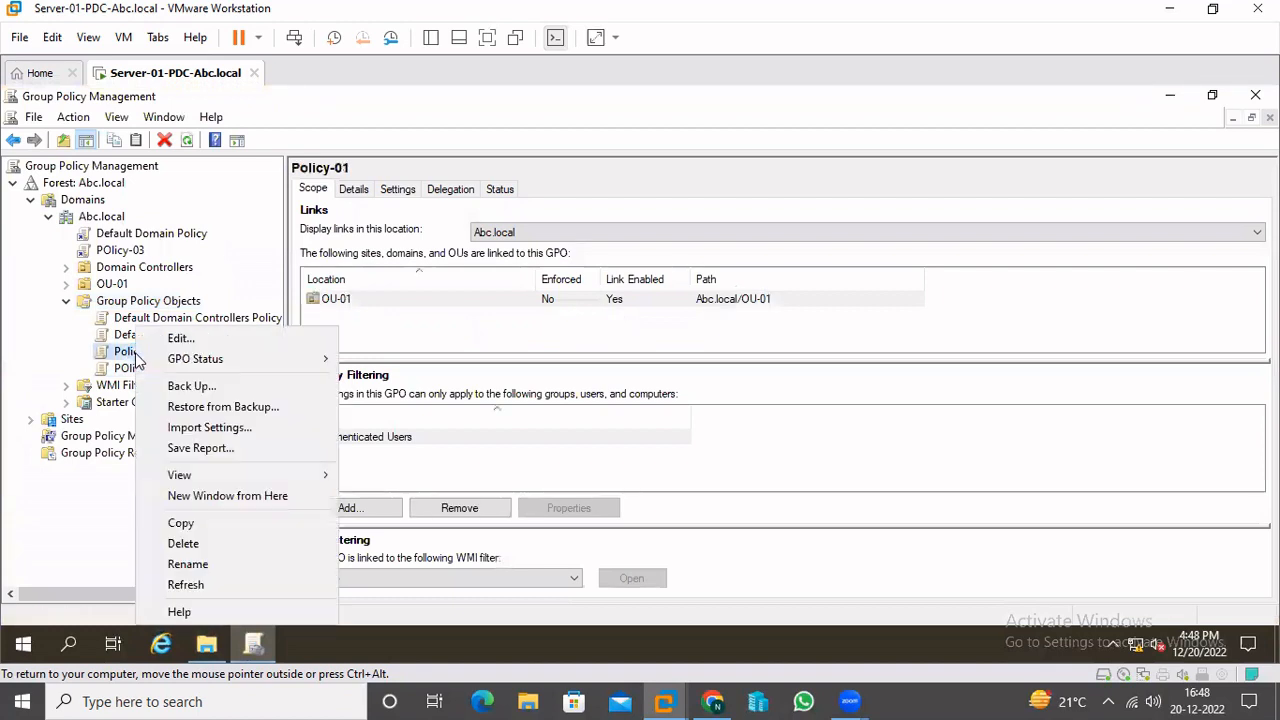
pyautogui.click(92, 515)
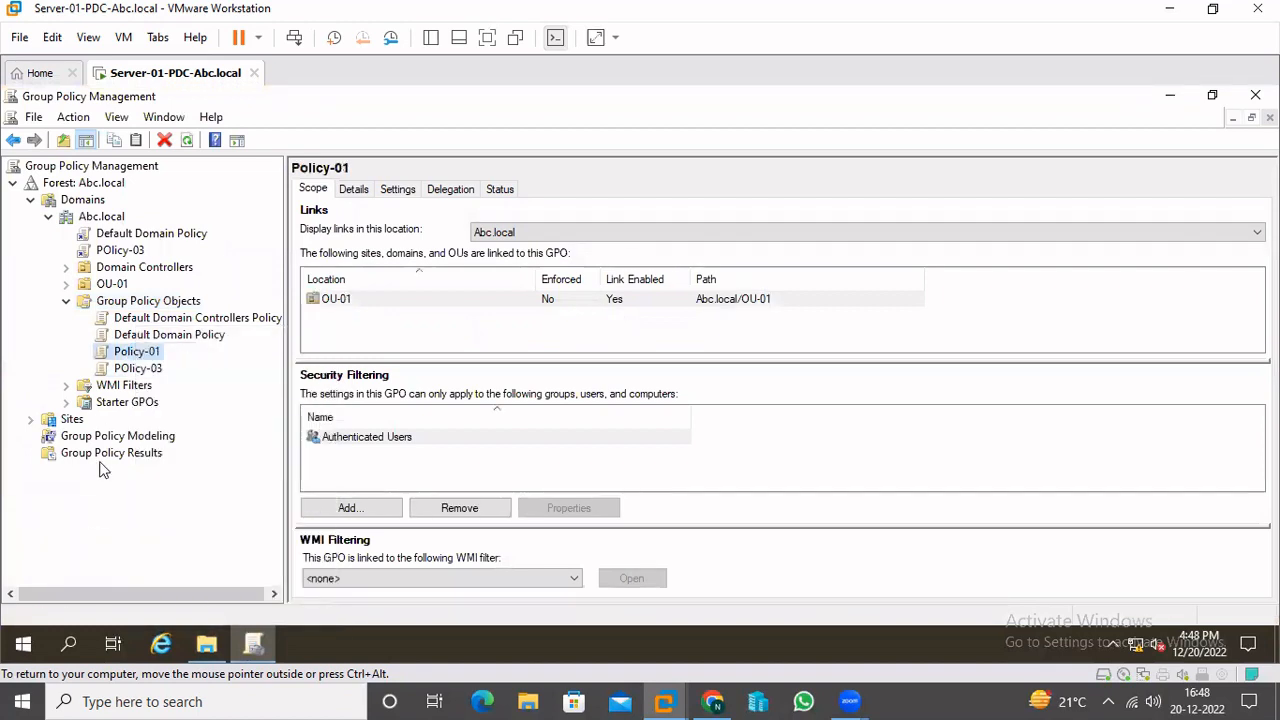
# Delete the Policy-01 link from OU-01.
pyautogui.click(66, 284)
pyautogui.click(143, 304)
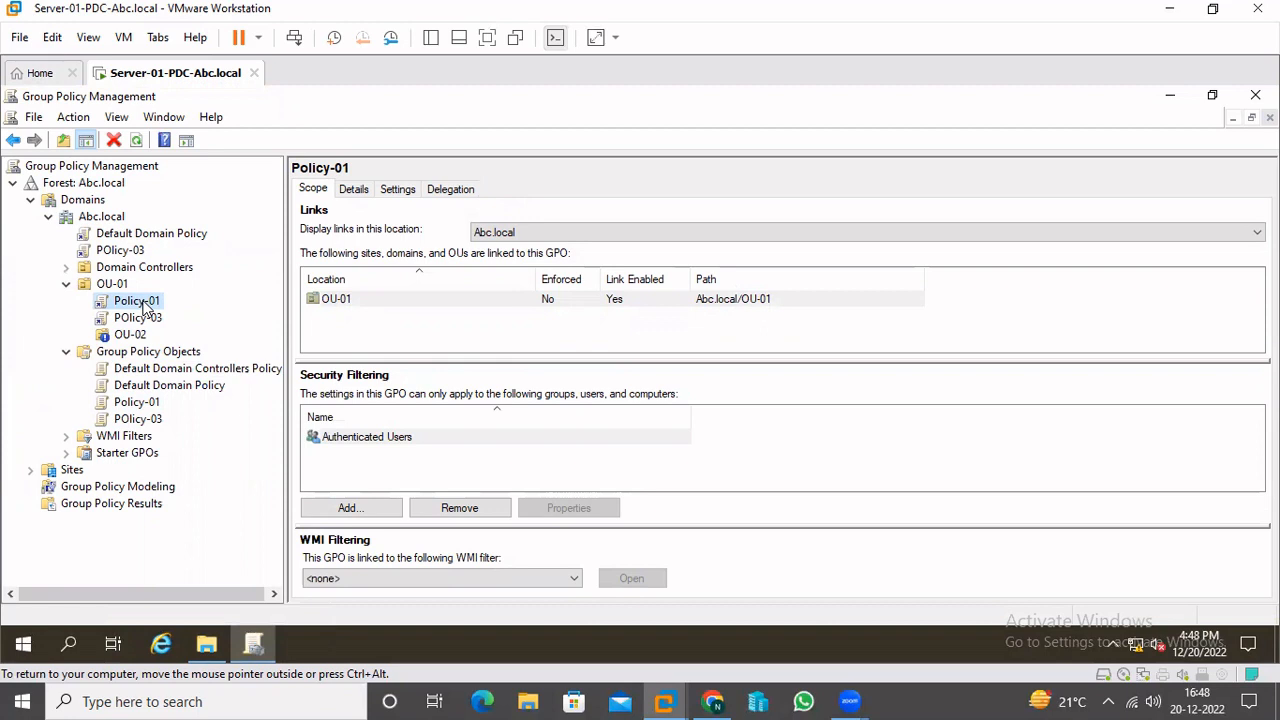
pyautogui.rightClick(145, 306)
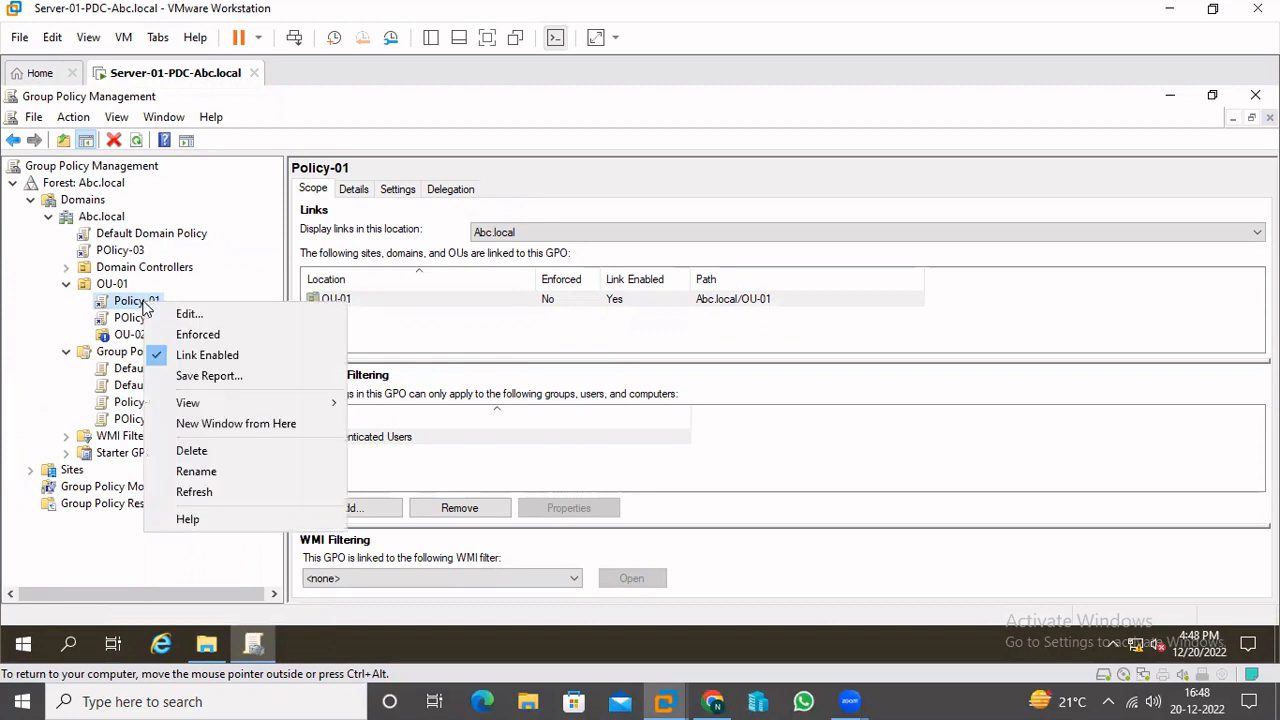
pyautogui.click(212, 456)
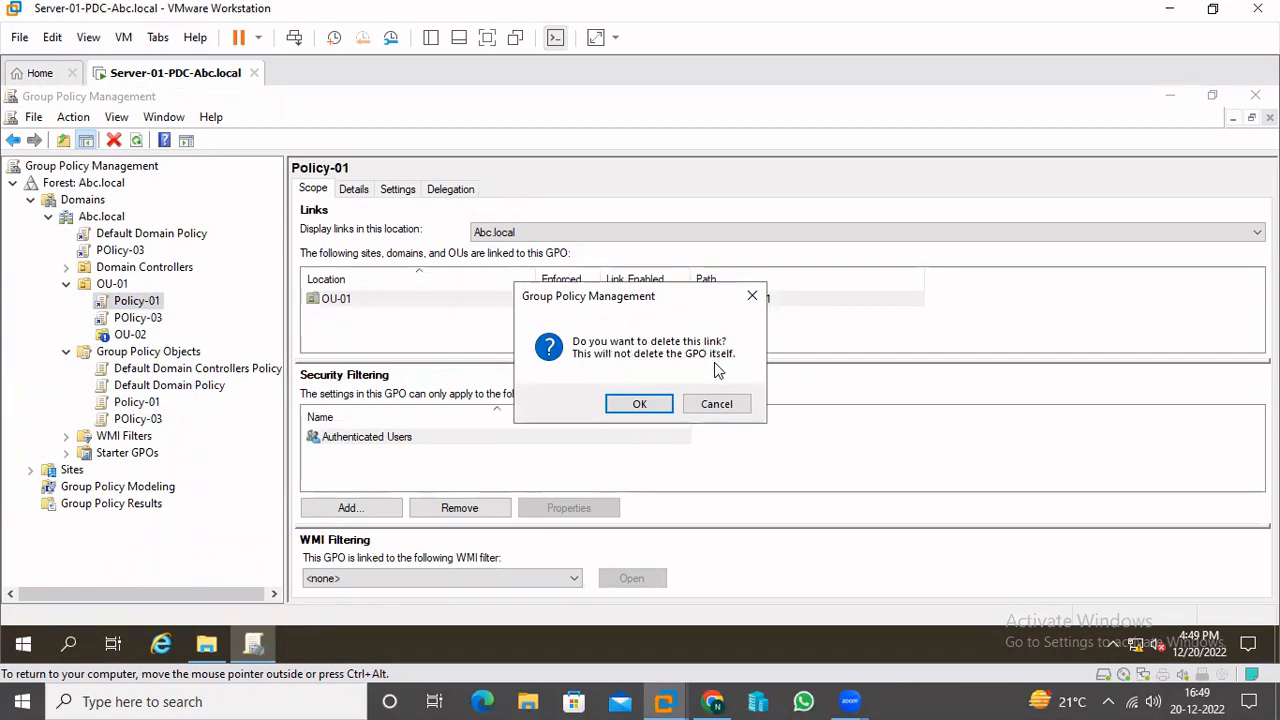
pyautogui.click(640, 404)
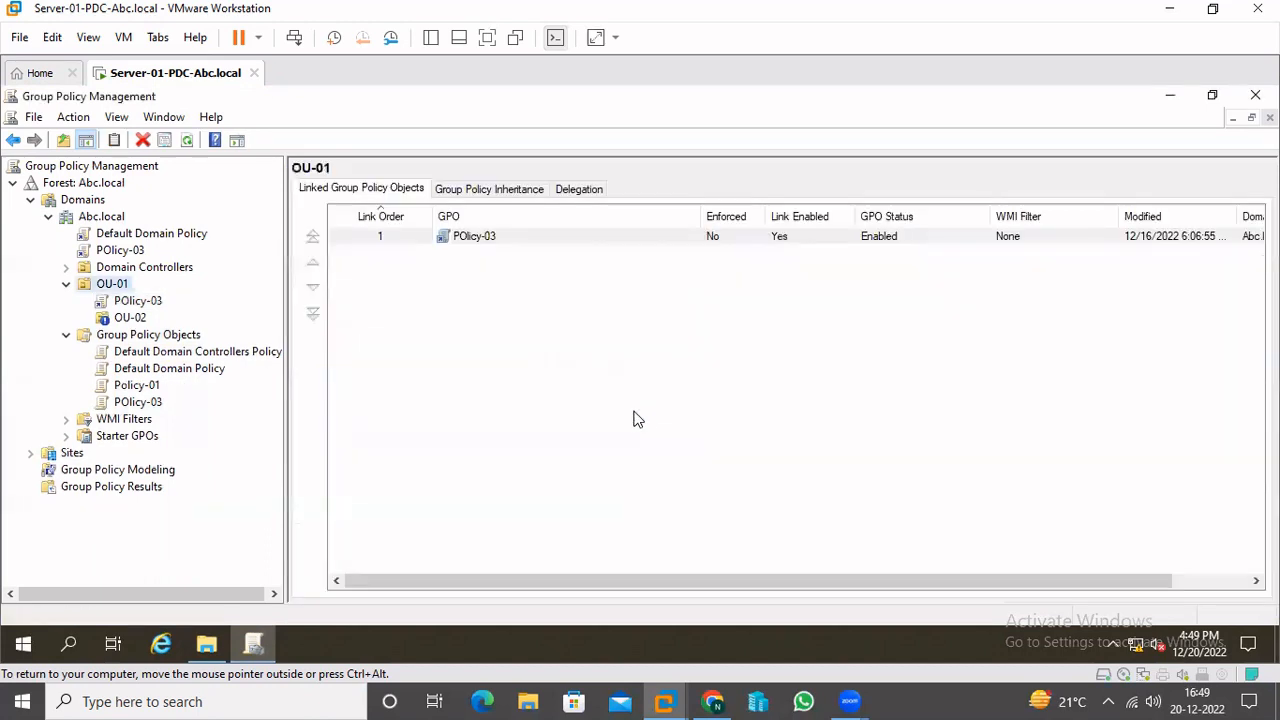
# Delete the Policy-01 object from Group Policy Objects.
pyautogui.click(130, 387)
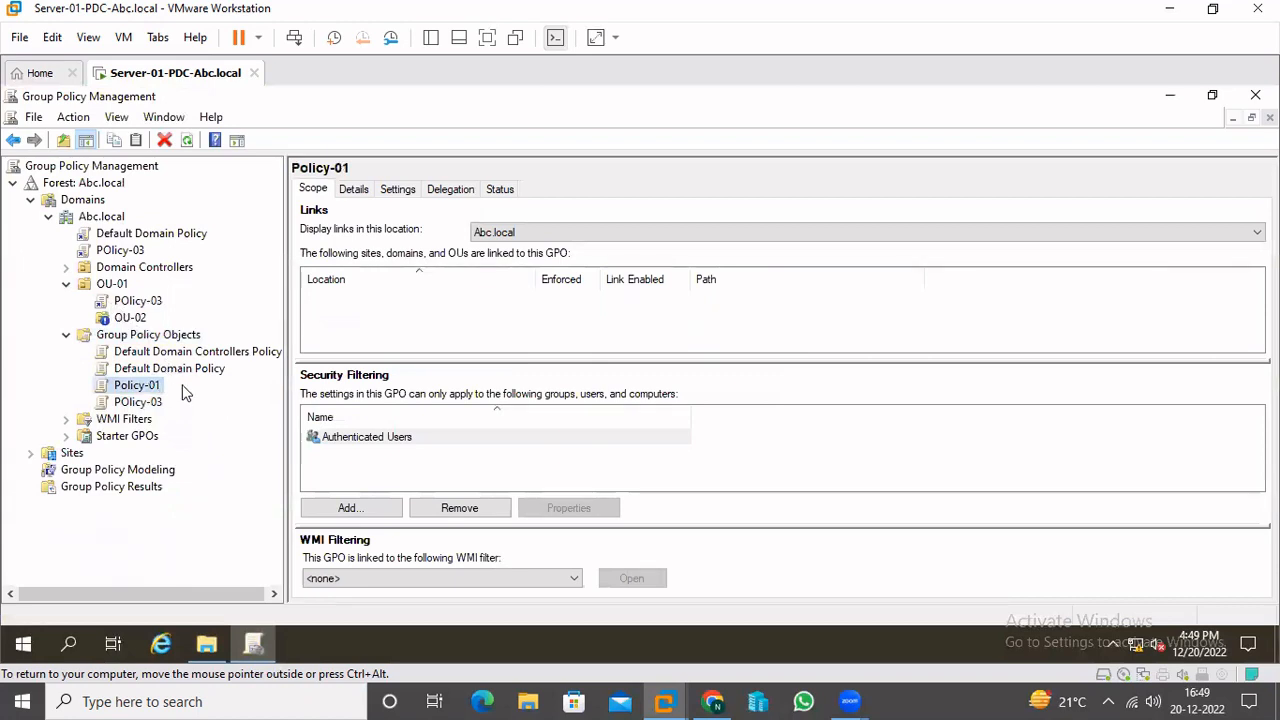
pyautogui.rightClick(148, 390)
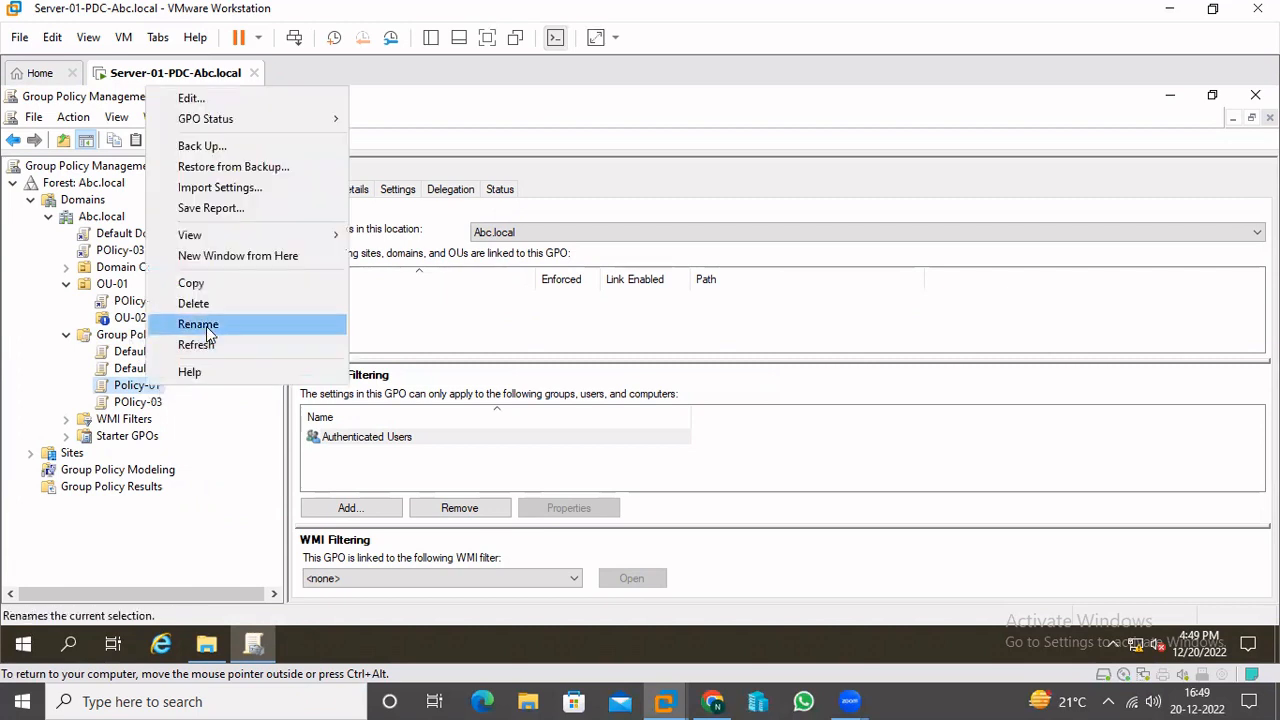
pyautogui.click(208, 334)
pyautogui.press('Escape')
pyautogui.rightClick(163, 388)
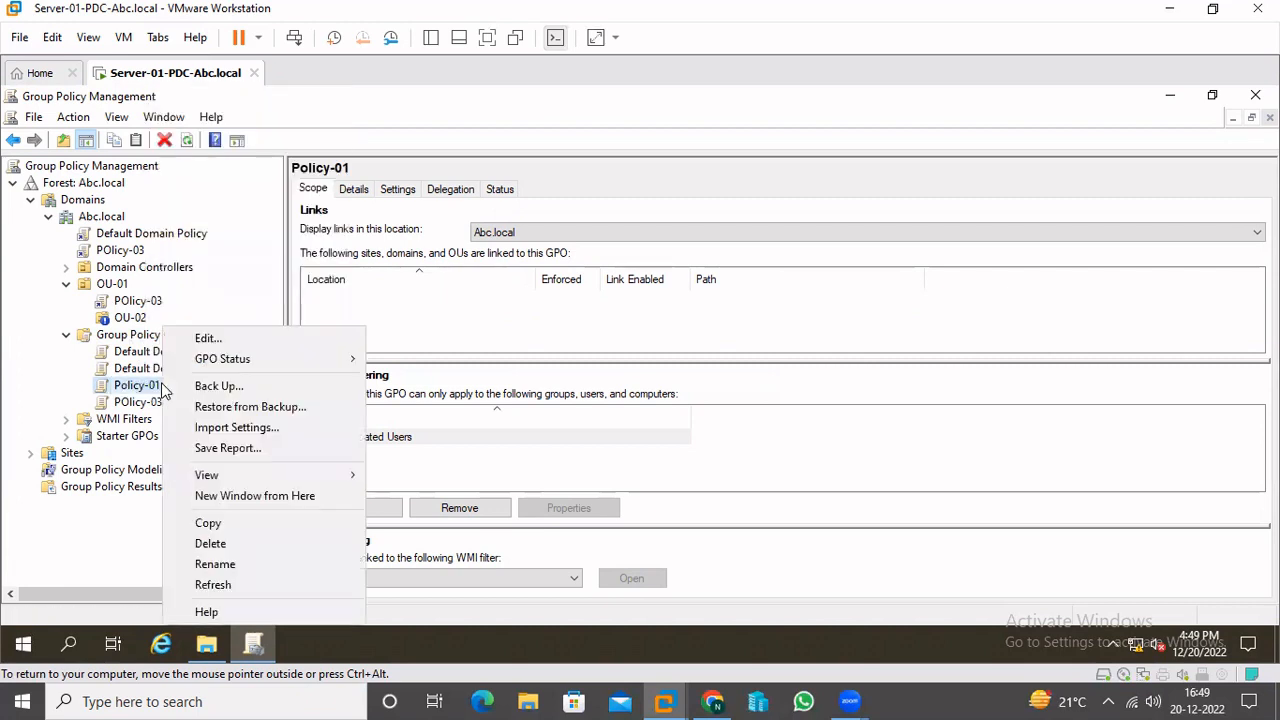
pyautogui.click(210, 543)
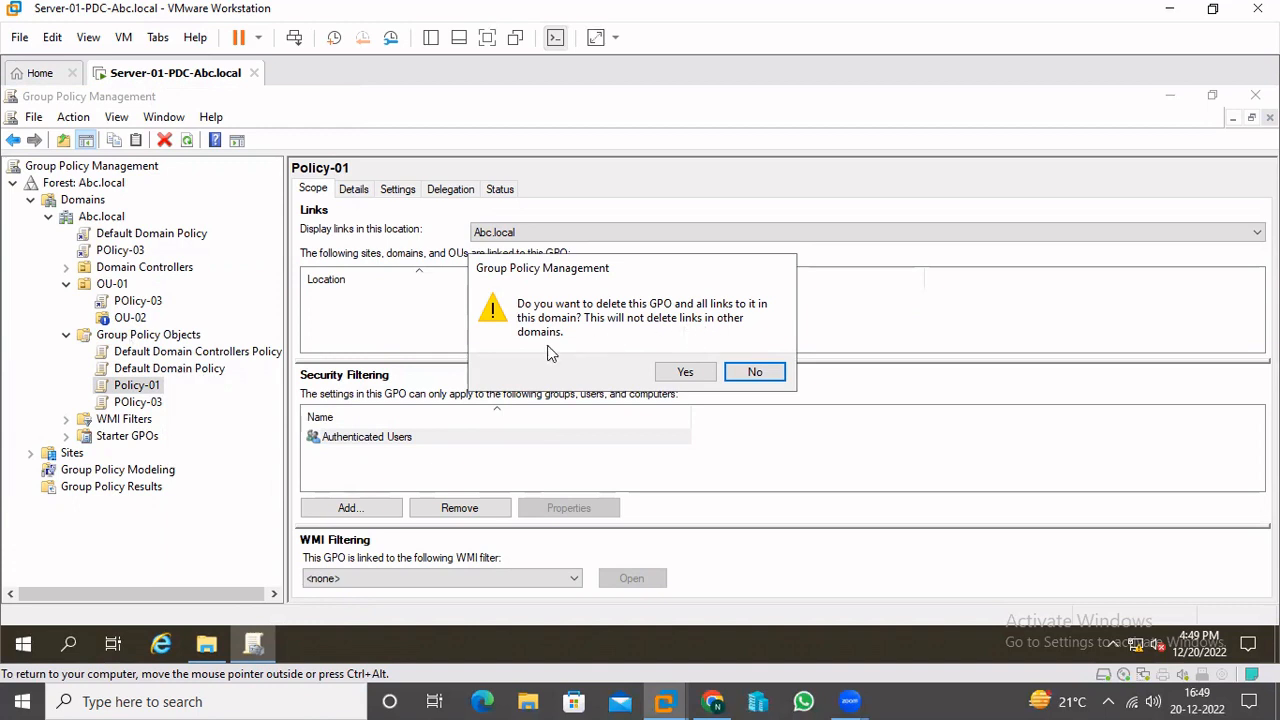
pyautogui.click(685, 372)
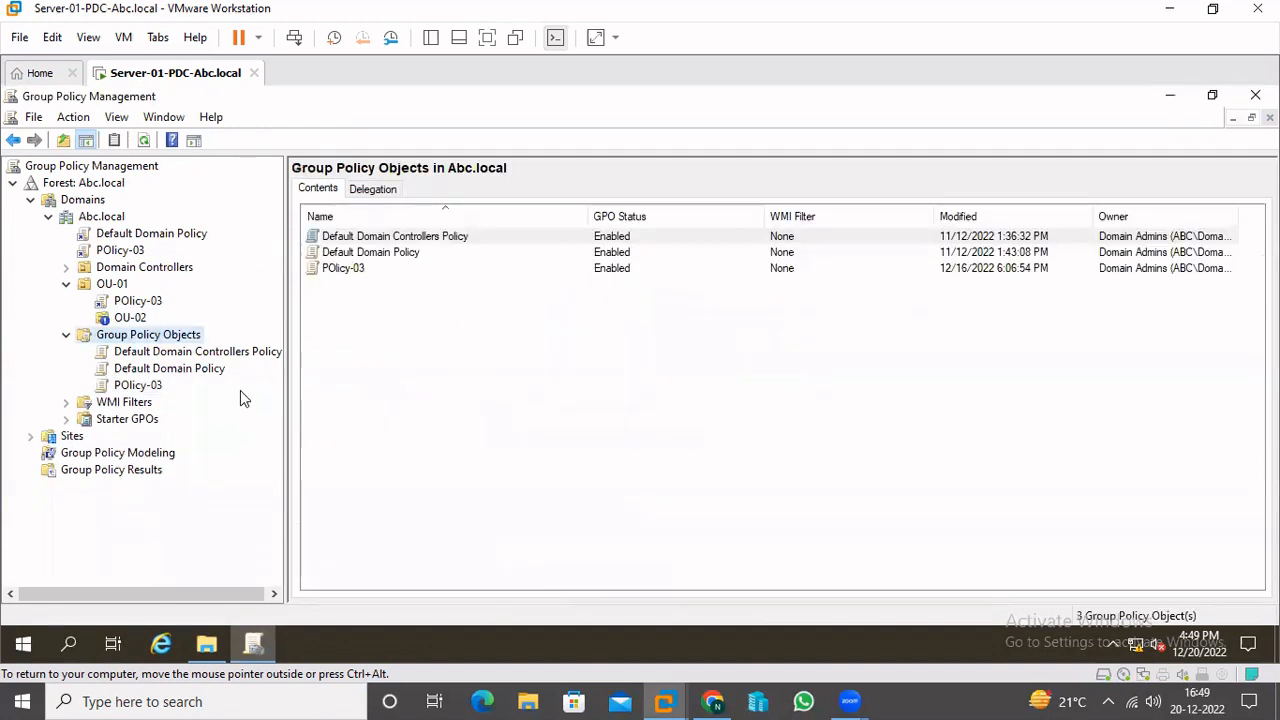
# Delete the POlicy-03 object from Group Policy Objects together with all its links in the domain.
pyautogui.rightClick(148, 387)
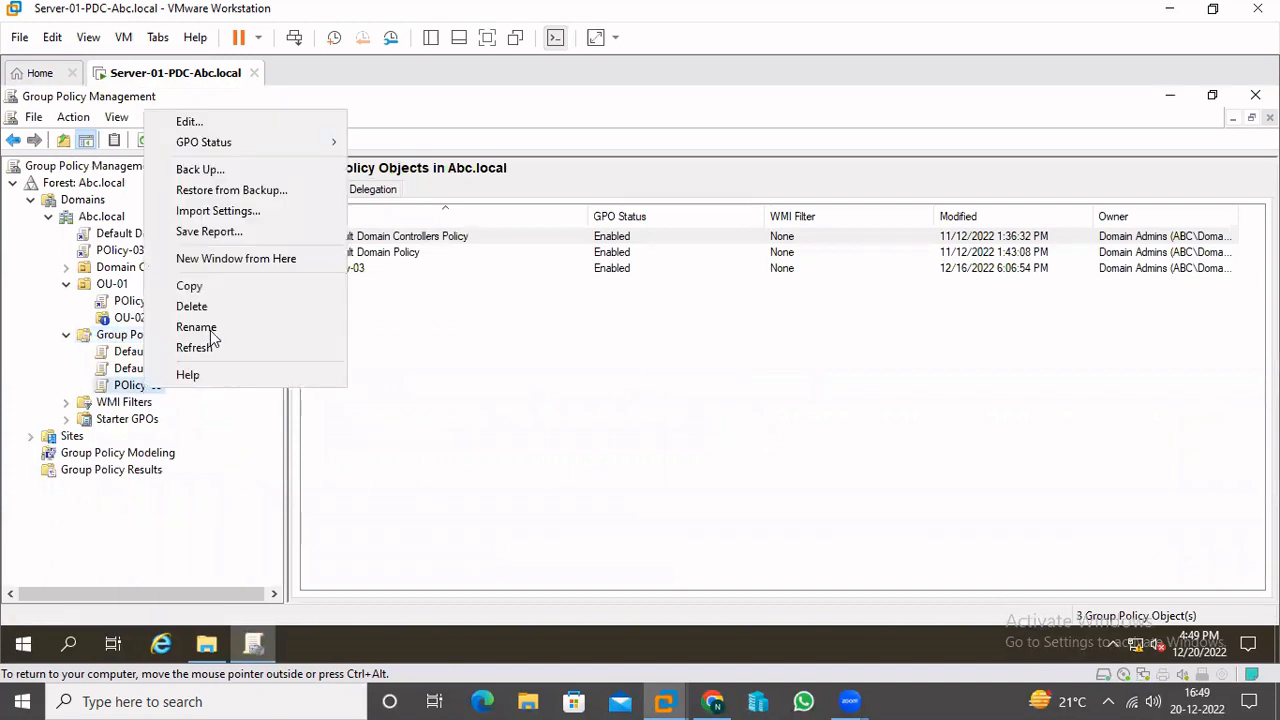
pyautogui.click(212, 306)
pyautogui.click(684, 372)
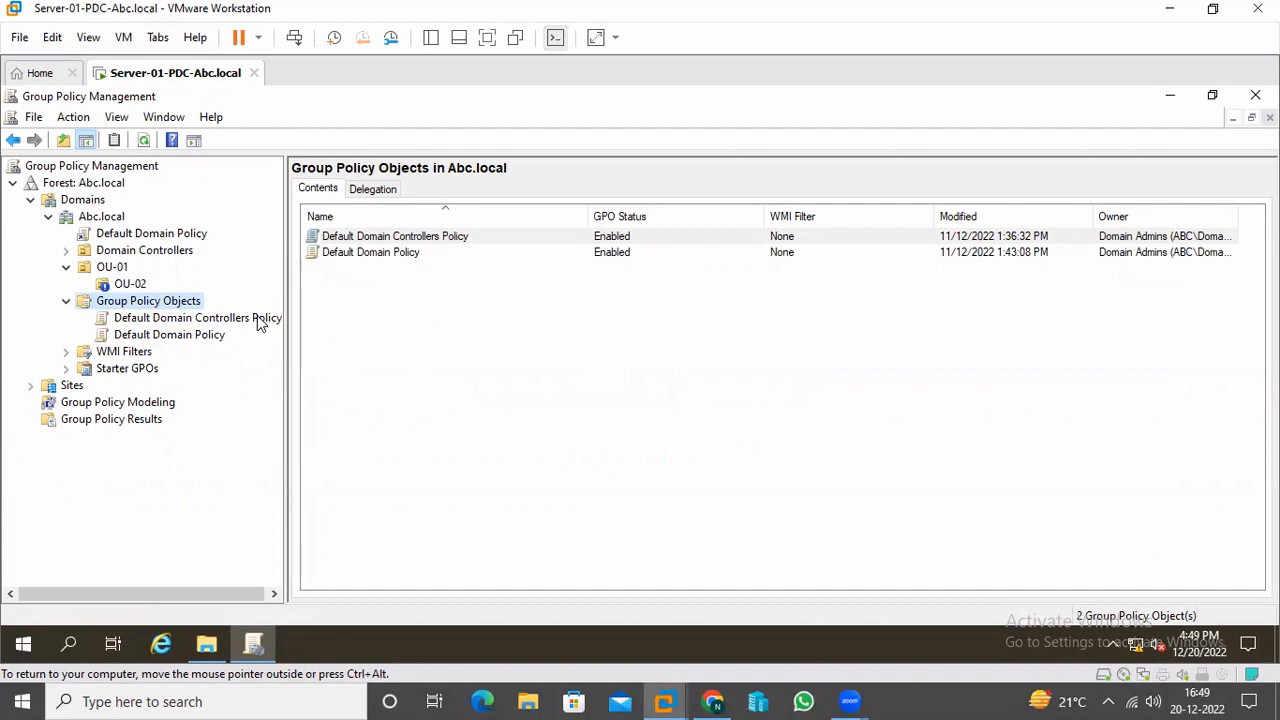
# Open the backup manager for Group Policy Objects, widen the Name column and try selecting the Policy-01 and POlicy-03 backups together.
pyautogui.rightClick(141, 307)
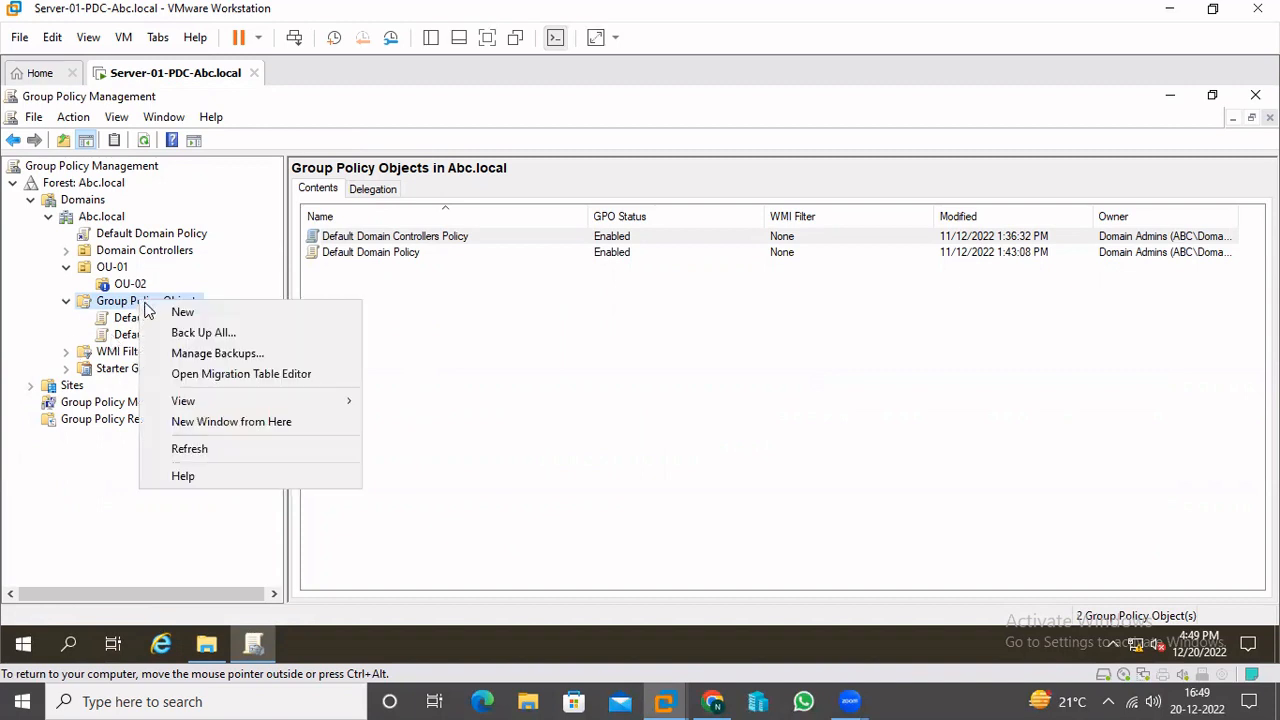
pyautogui.click(224, 356)
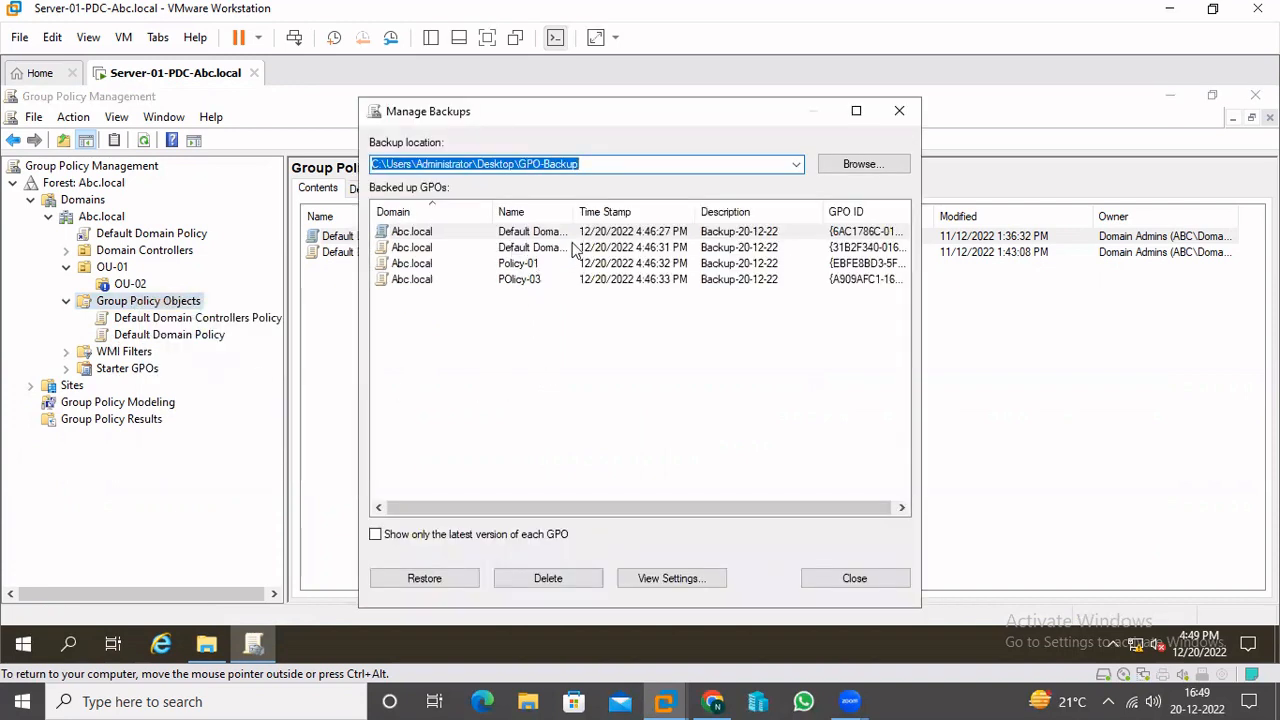
pyautogui.moveTo(575, 207); pyautogui.dragTo(608, 205)
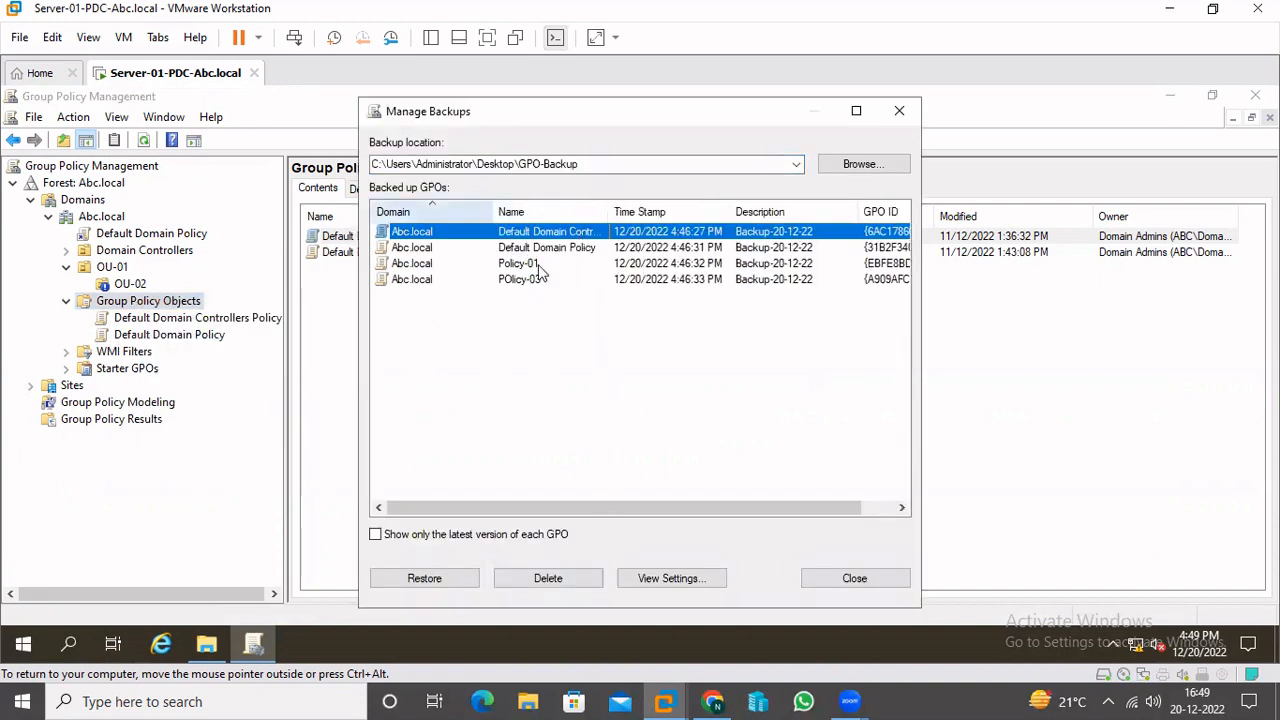
pyautogui.click(418, 264)
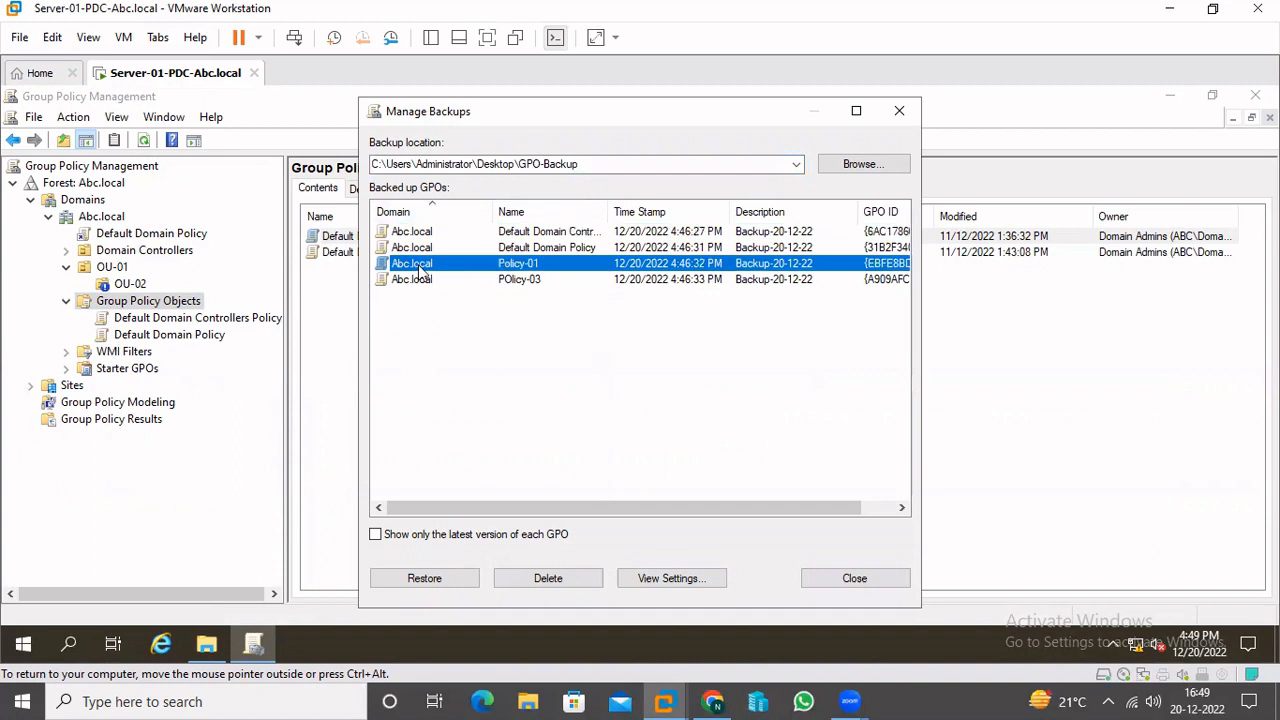
pyautogui.keyDown('ctrl'); pyautogui.click(415, 281); pyautogui.keyUp('ctrl')
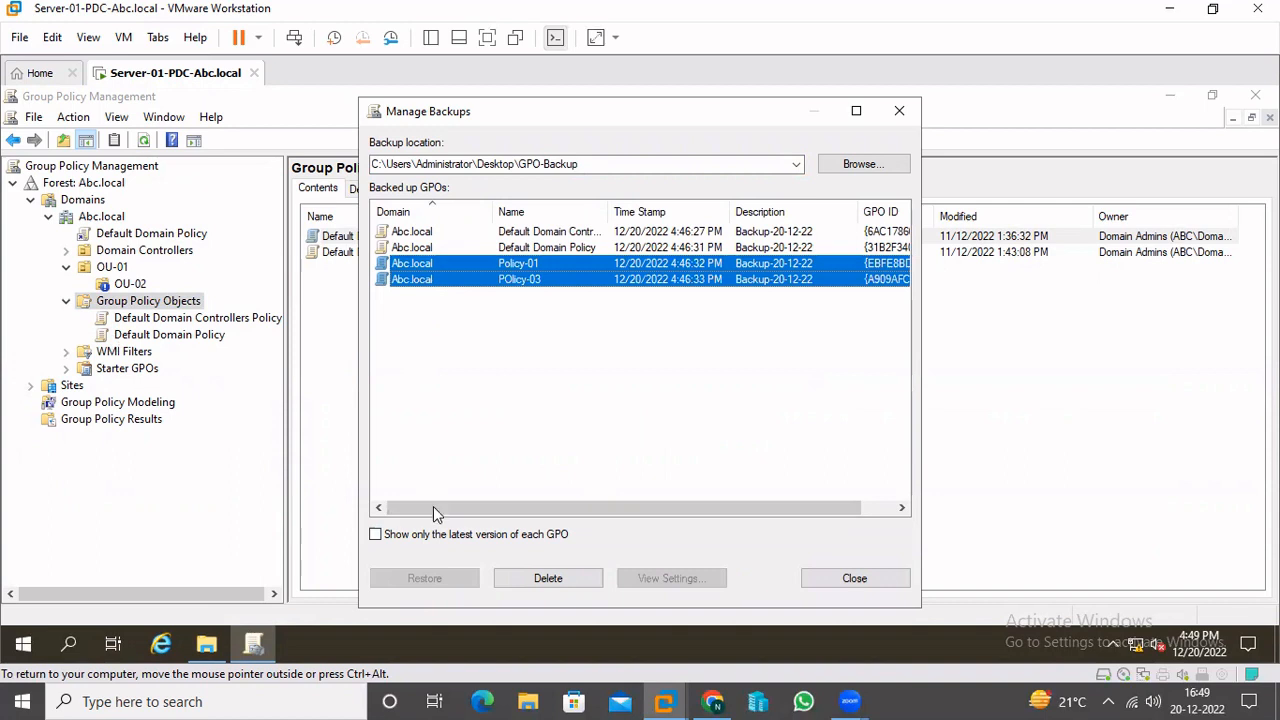
pyautogui.click(425, 310)
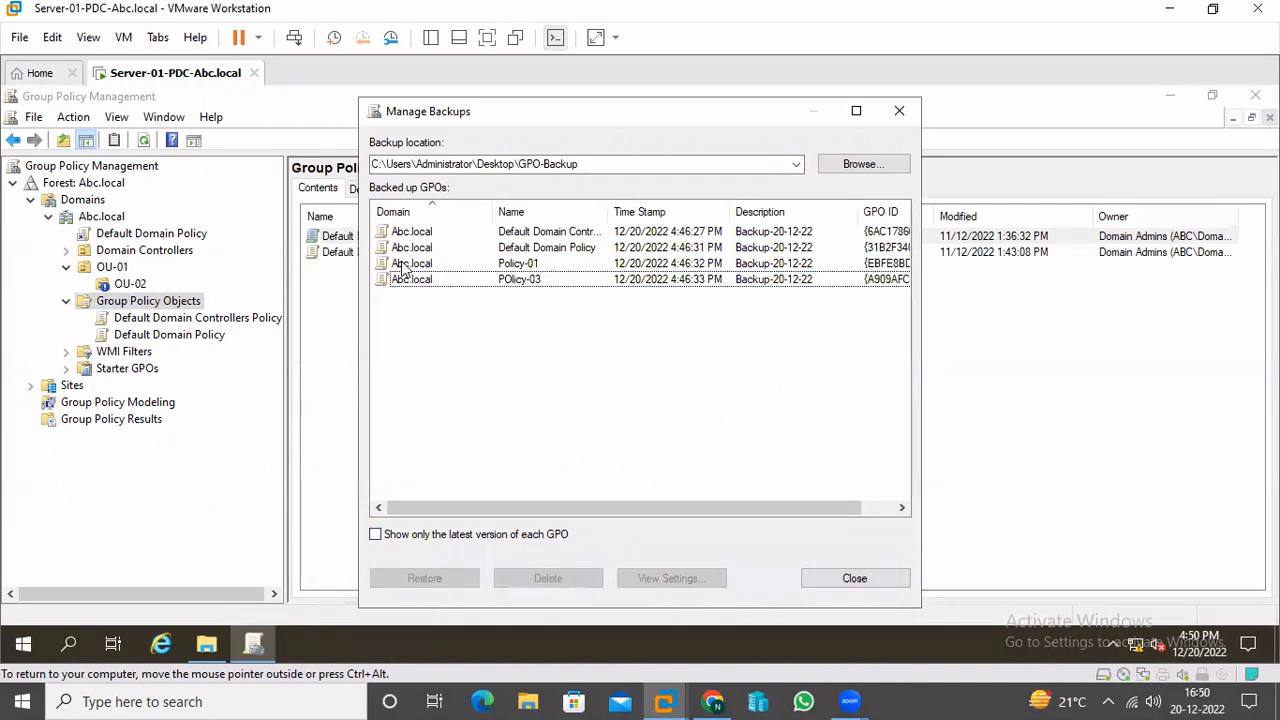
# Restore the Policy-01 backup from the GPO-Backup folder.
pyautogui.click(410, 264)
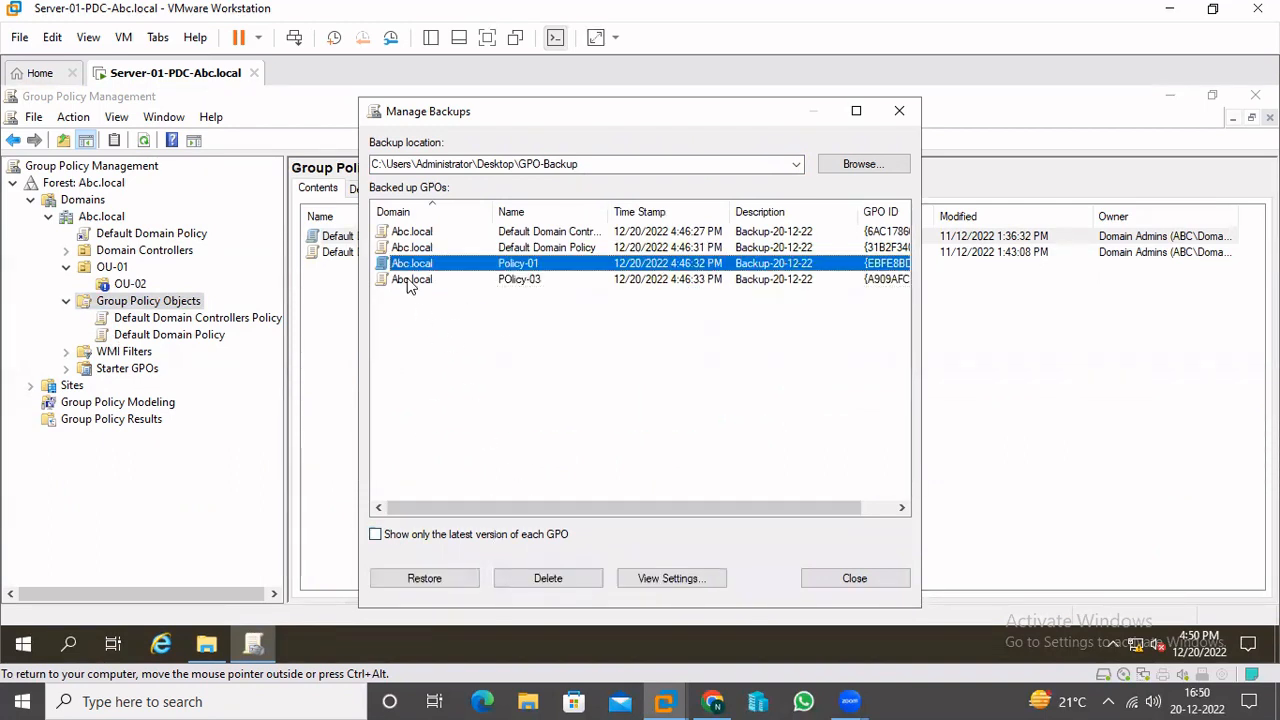
pyautogui.click(403, 580)
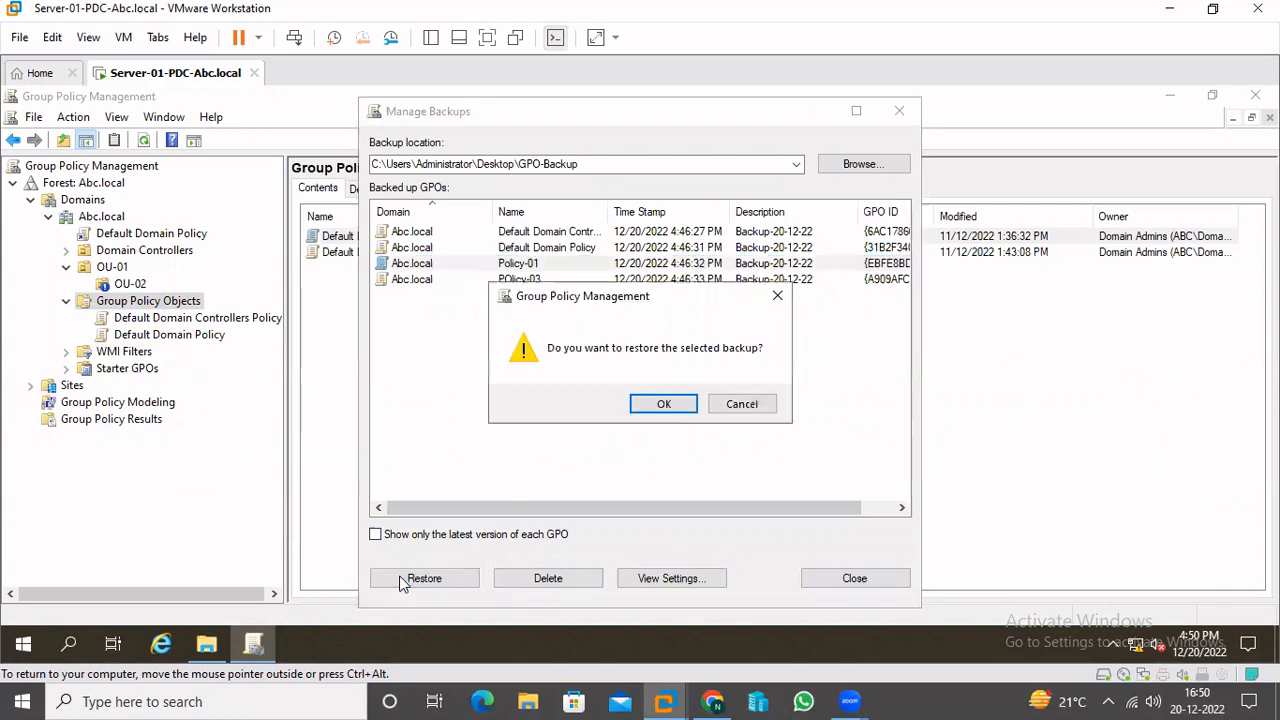
pyautogui.click(662, 405)
pyautogui.click(760, 538)
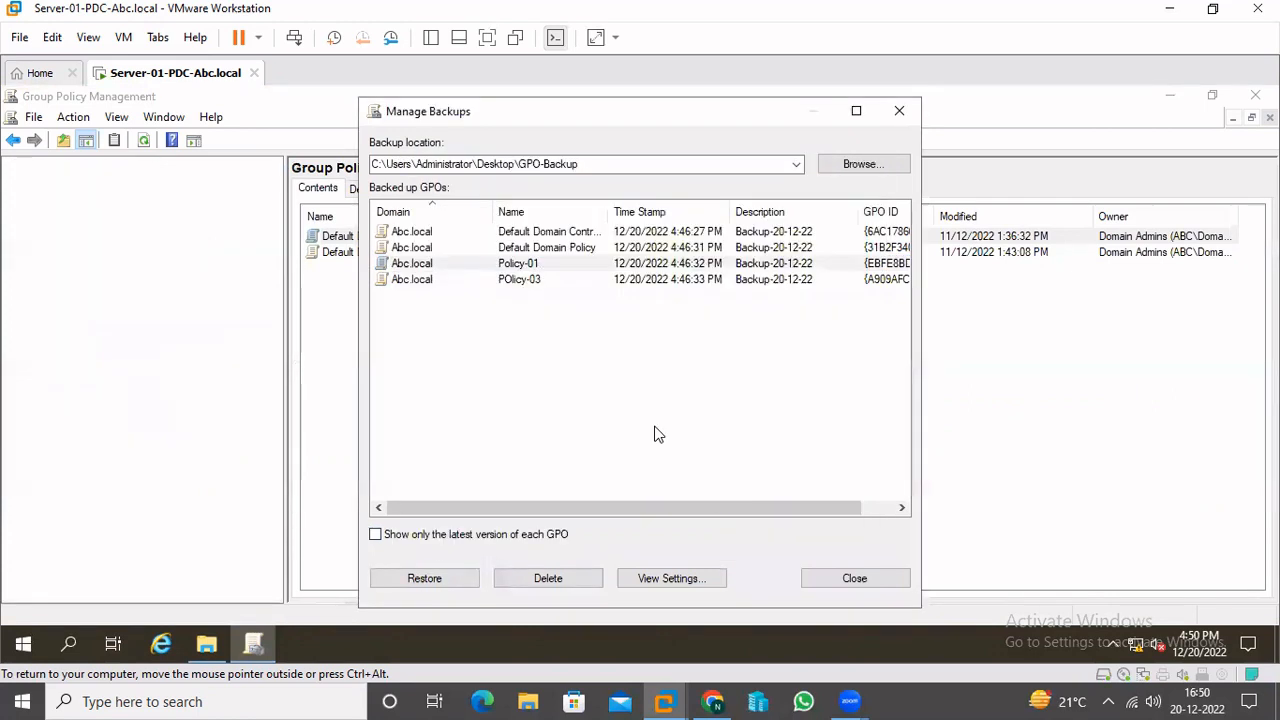
# Restore the POlicy-03 backup from the GPO-Backup folder.
pyautogui.click(431, 281)
pyautogui.click(430, 580)
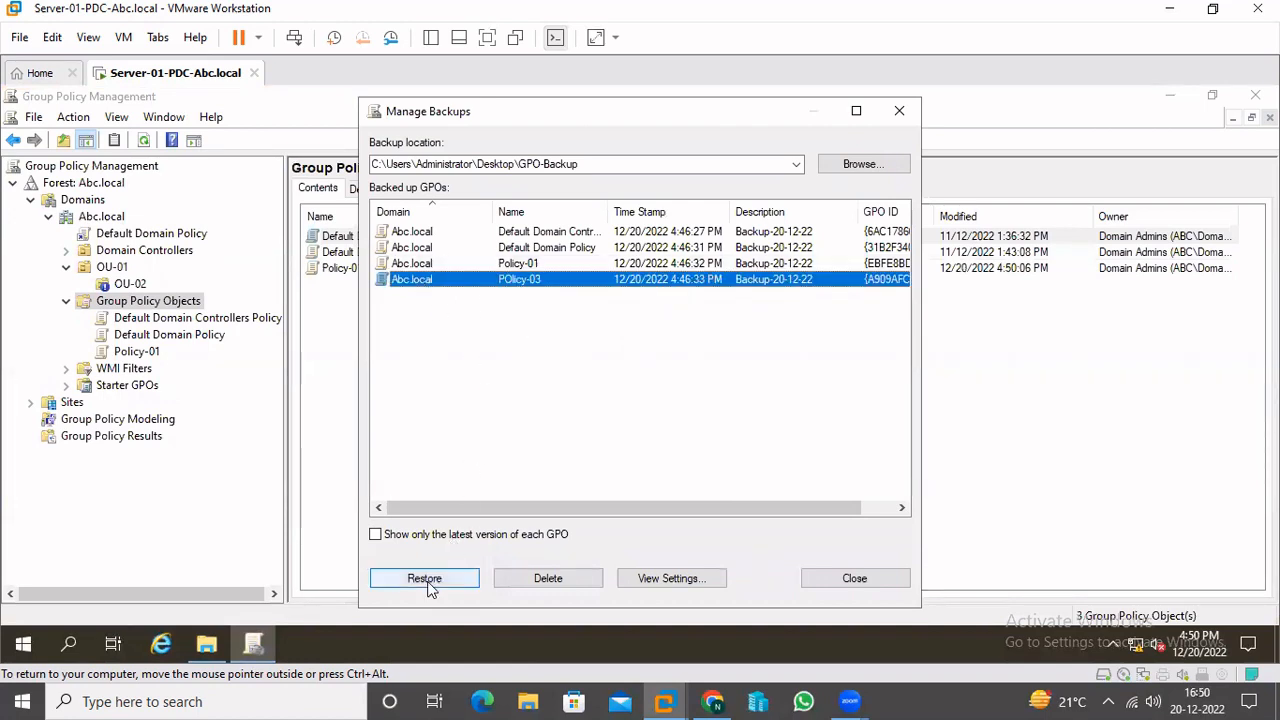
pyautogui.click(663, 401)
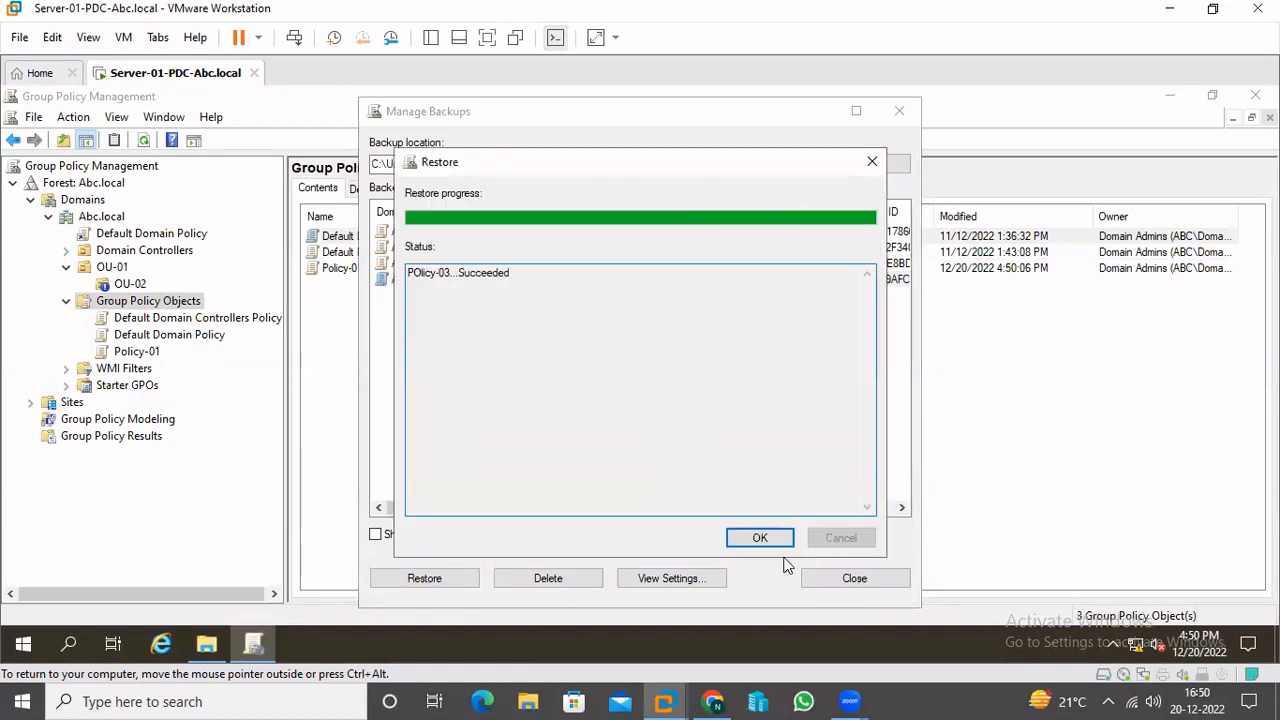
pyautogui.click(772, 540)
# Try showing only the latest version of each GPO in the backup list, and turn the filter off again.
pyautogui.click(405, 263)
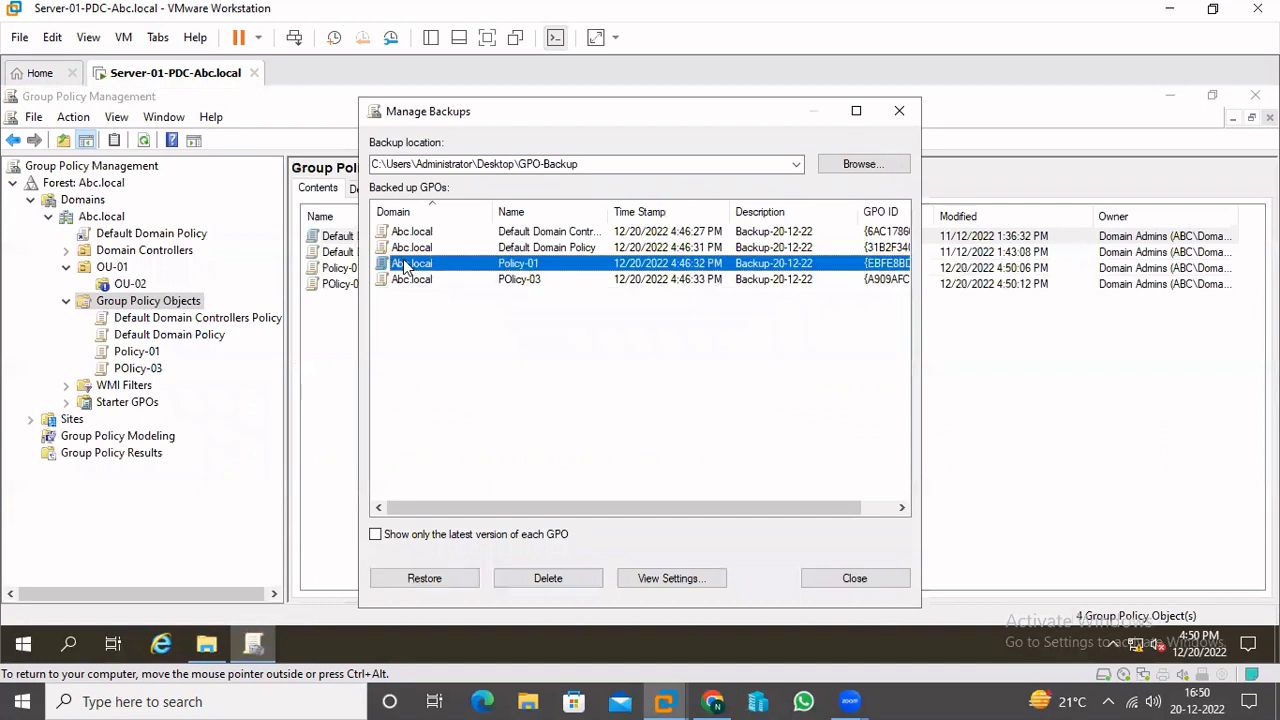
pyautogui.click(375, 535)
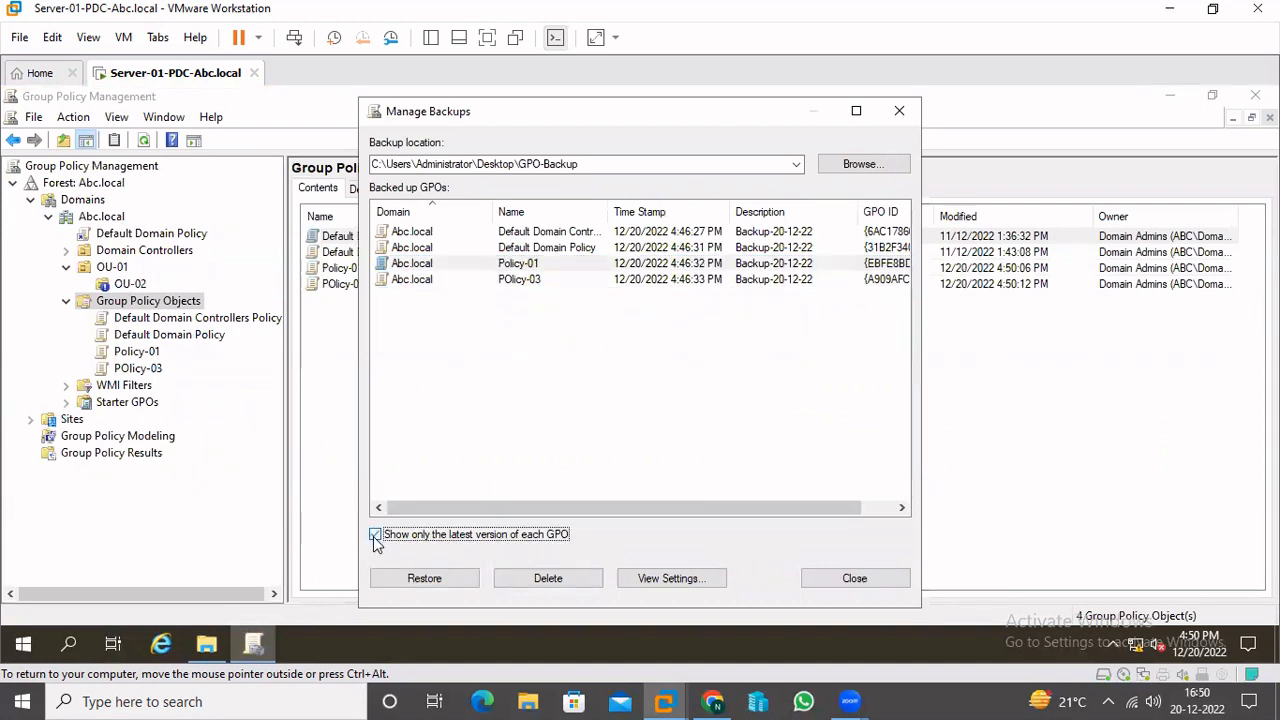
pyautogui.click(512, 266)
pyautogui.moveTo(532, 510); pyautogui.dragTo(605, 514)
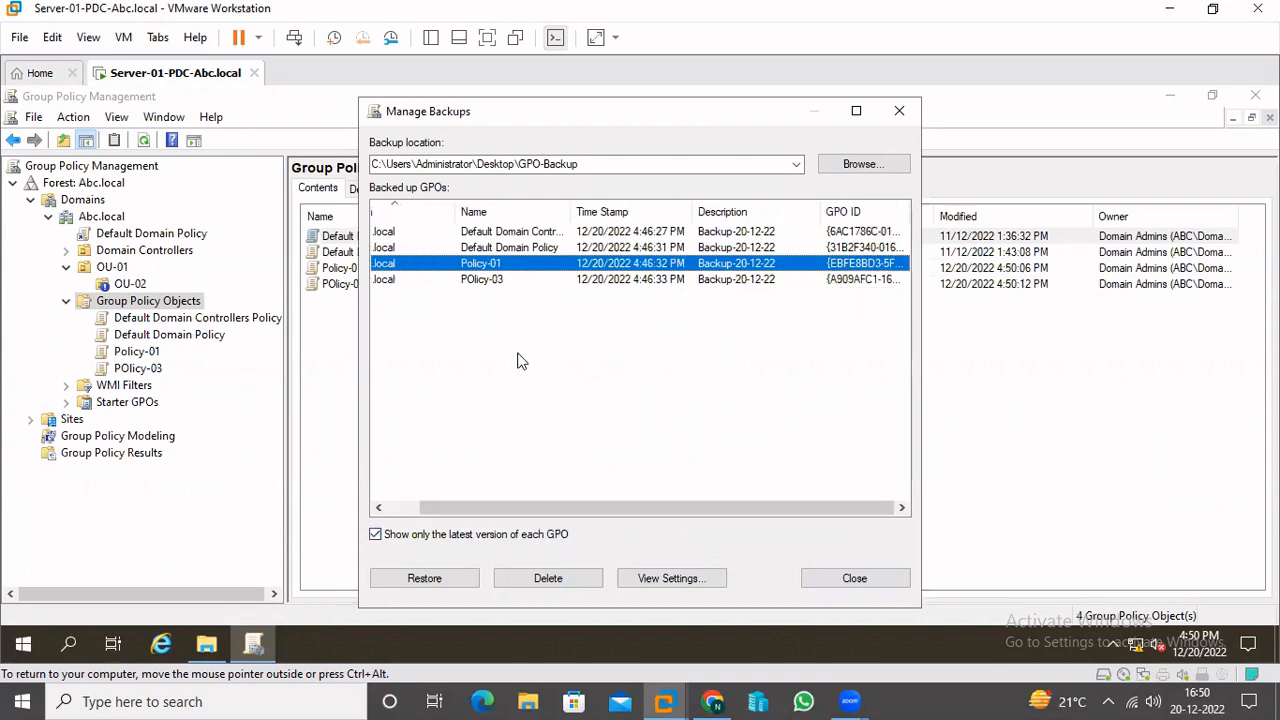
pyautogui.moveTo(491, 512); pyautogui.dragTo(392, 495)
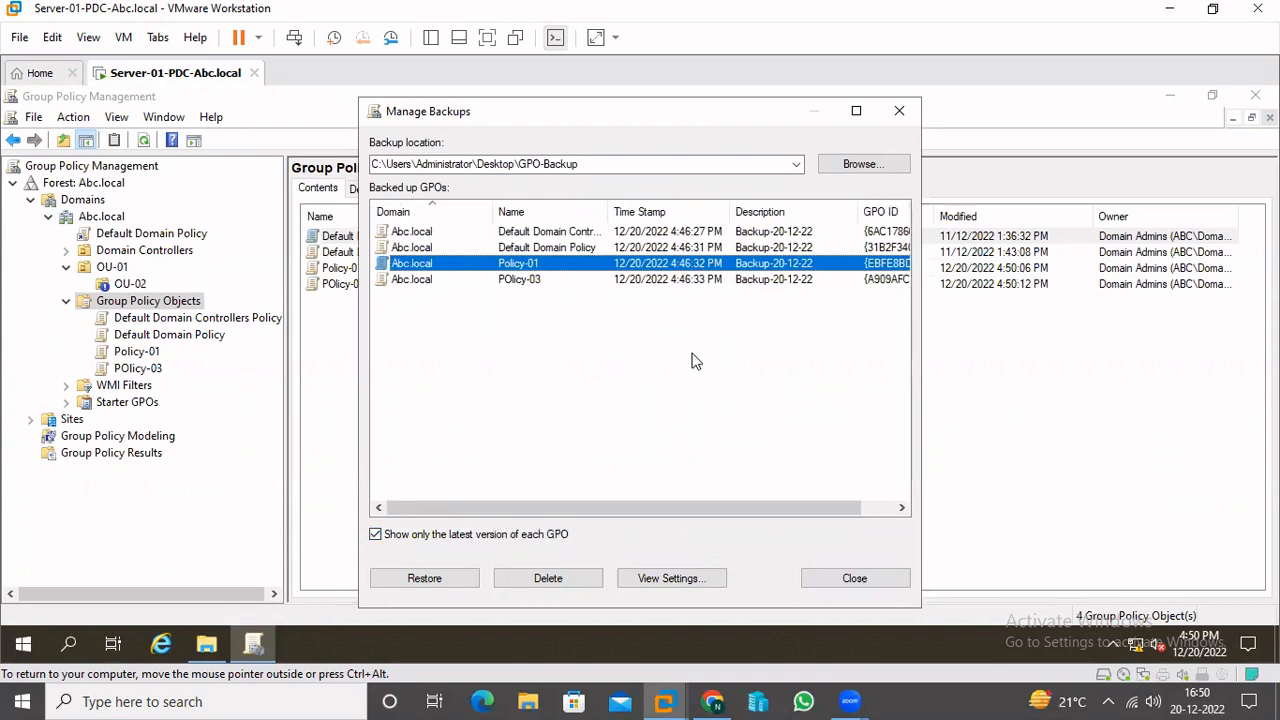
pyautogui.click(376, 535)
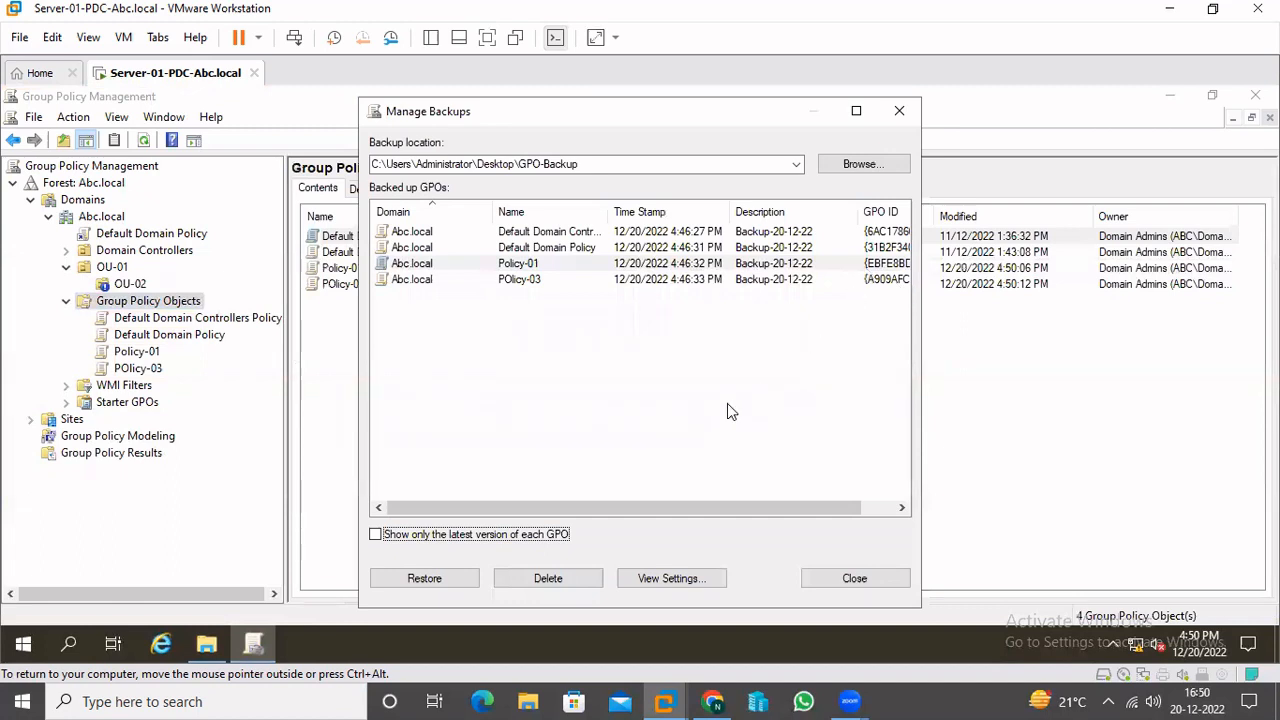
# Examine the descriptions and GPO IDs of the backed-up policies, and close the backup manager.
pyautogui.moveTo(630, 512); pyautogui.dragTo(666, 515)
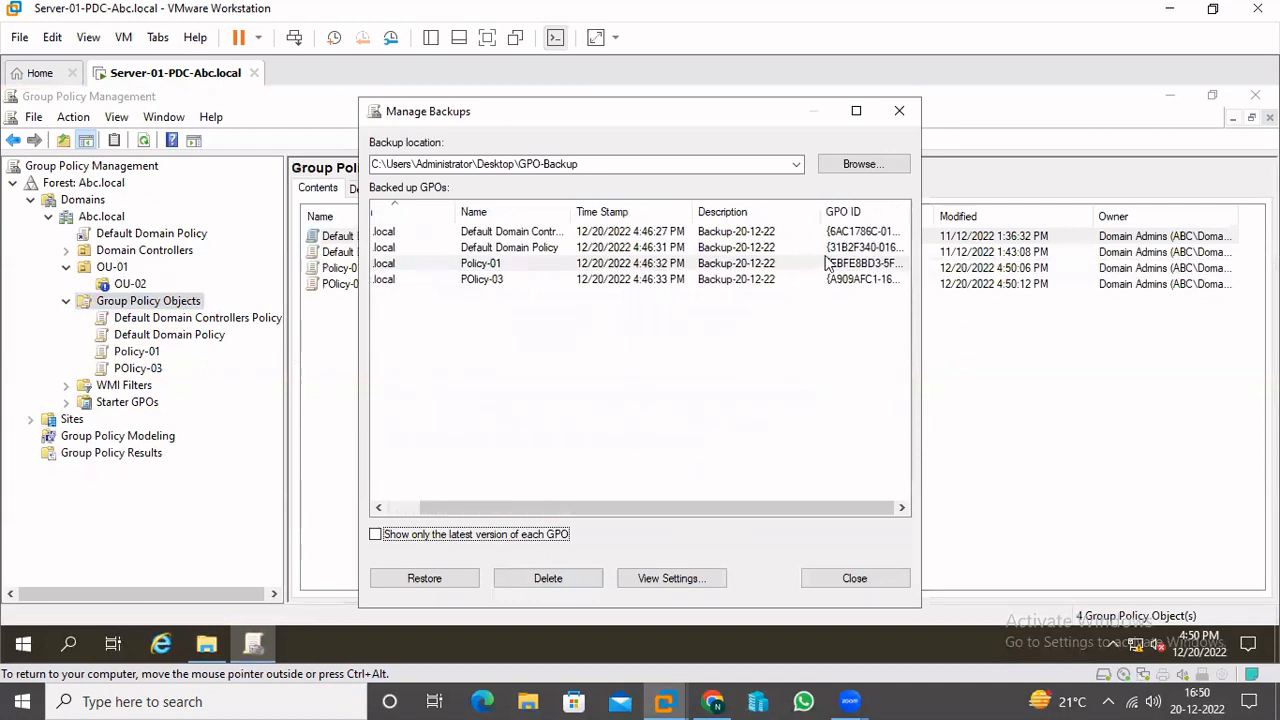
pyautogui.click(700, 279)
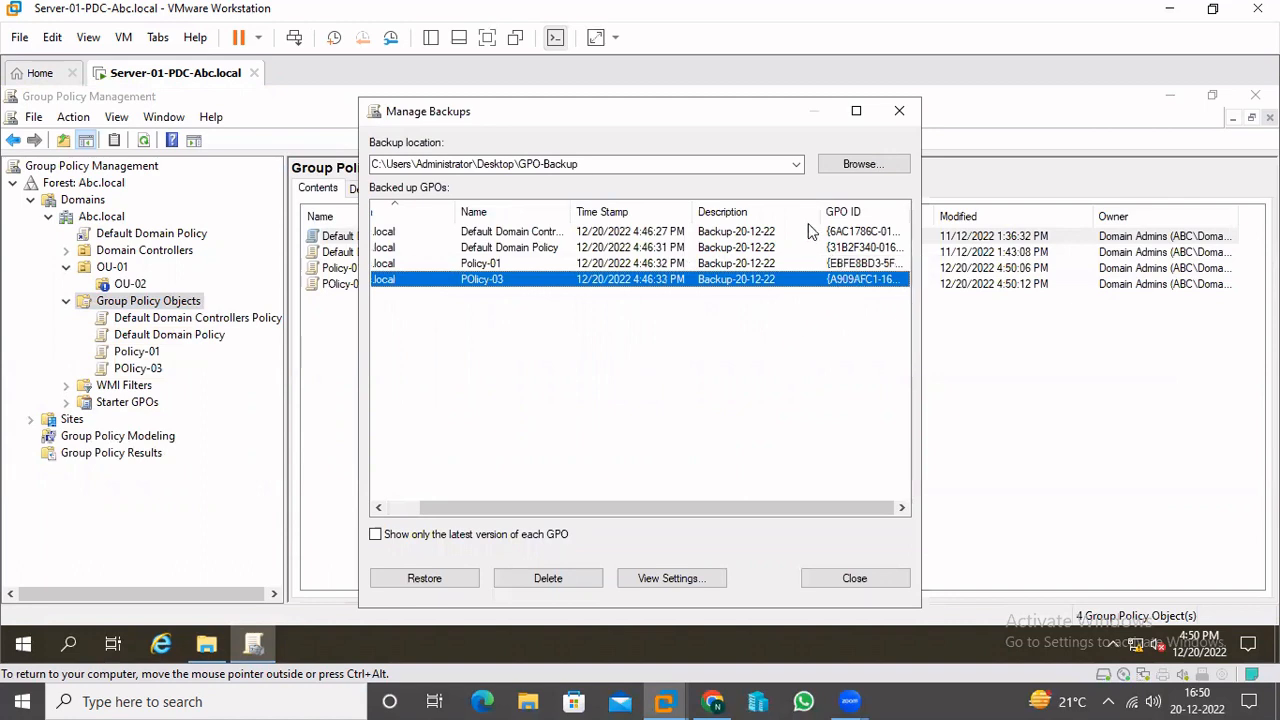
pyautogui.moveTo(817, 211); pyautogui.dragTo(808, 211)
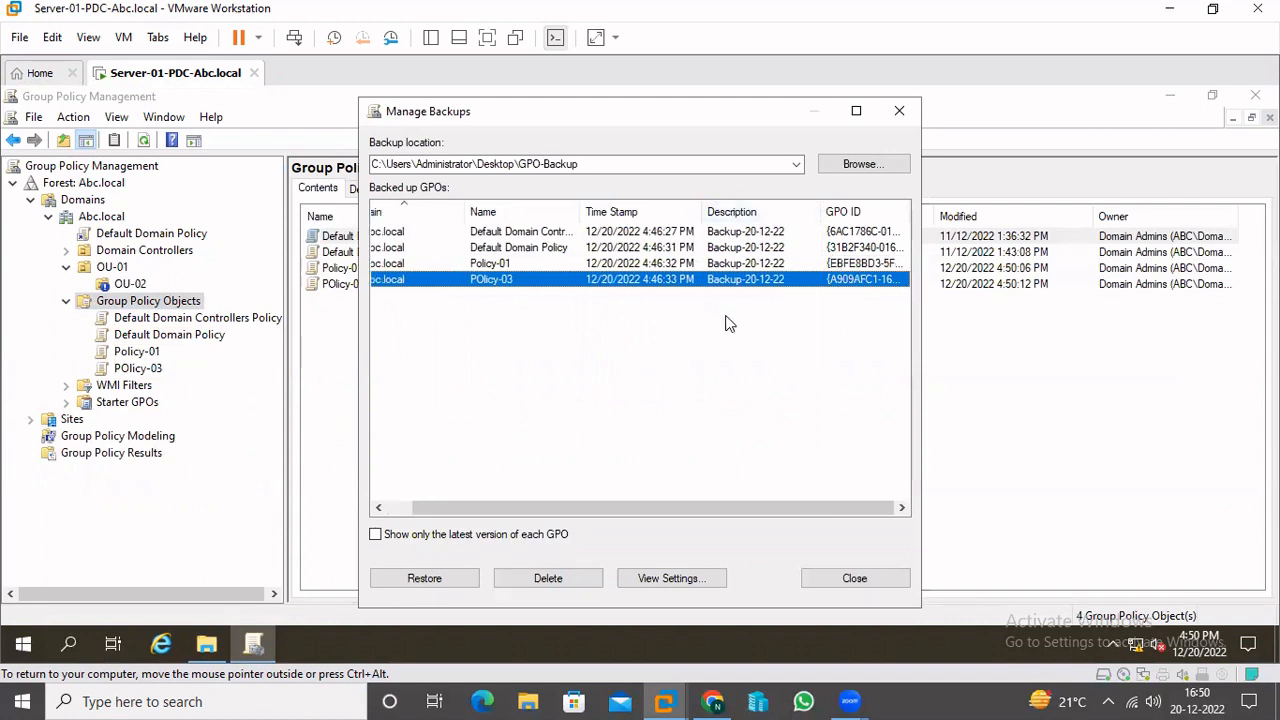
pyautogui.moveTo(591, 508); pyautogui.dragTo(565, 508)
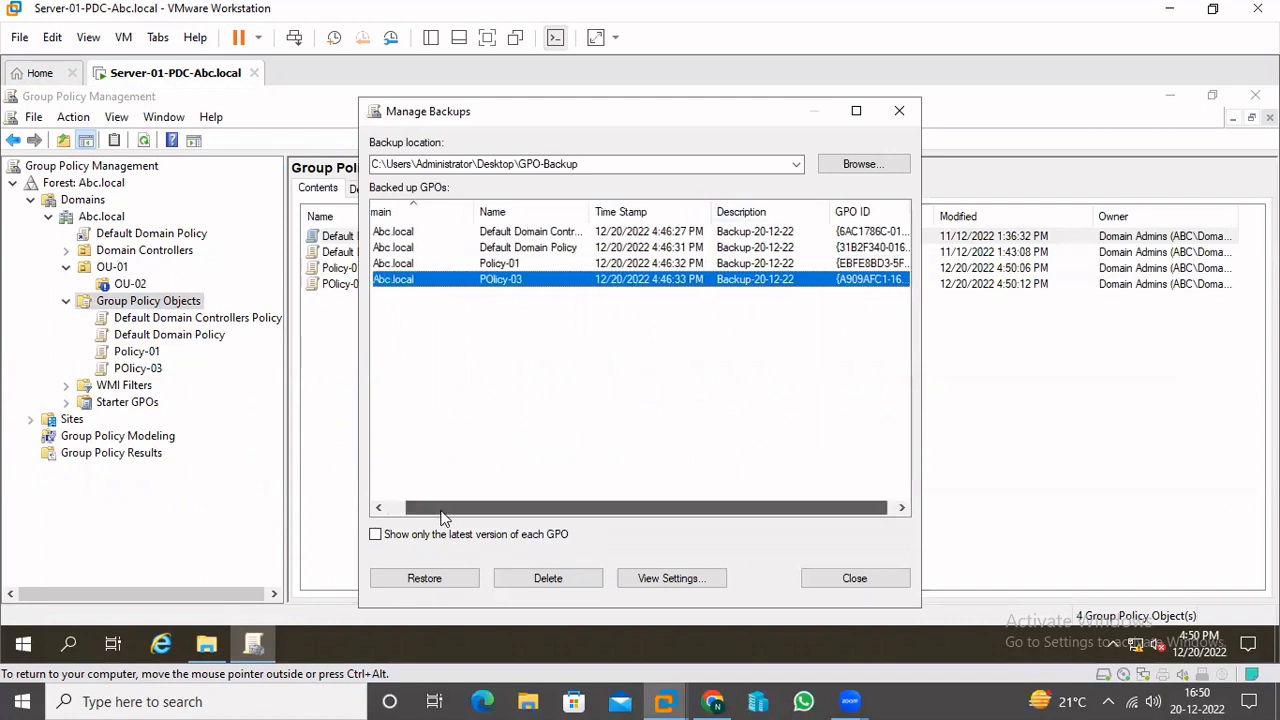
pyautogui.click(868, 583)
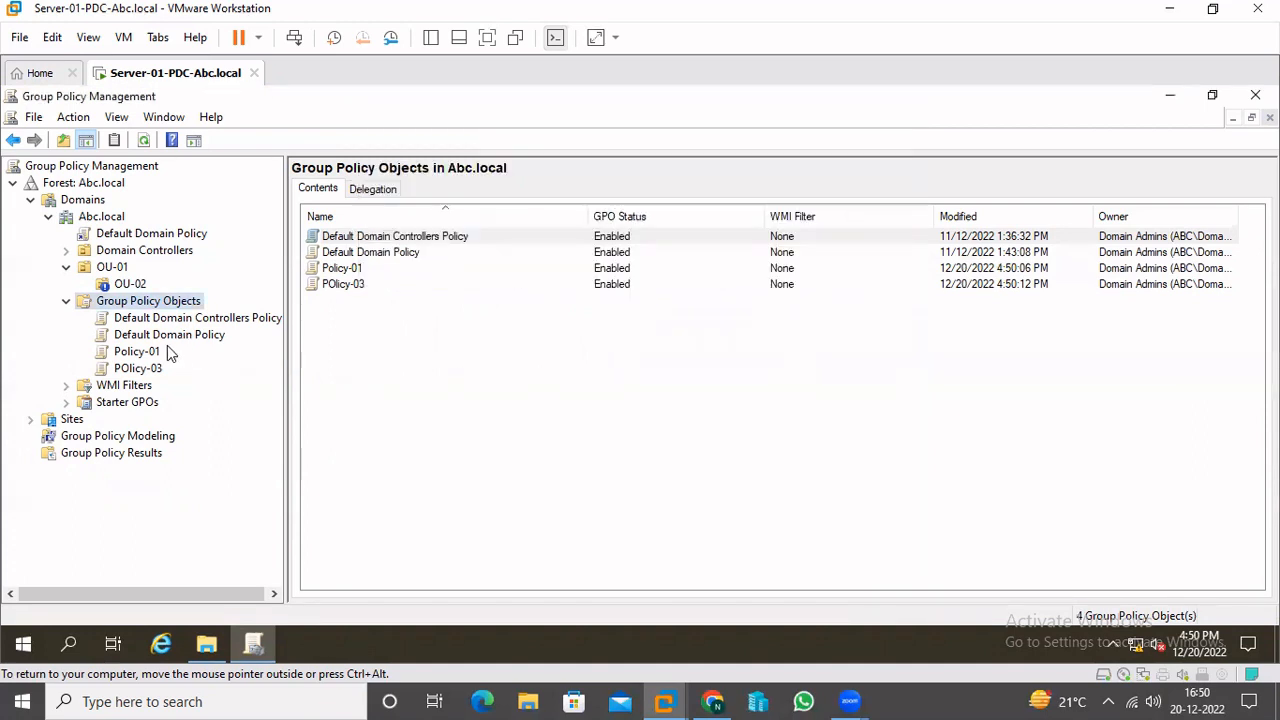
# Check the scope and links of the restored Policy-01, and view and close the GPO-Backup folder in File Explorer.
pyautogui.click(140, 352)
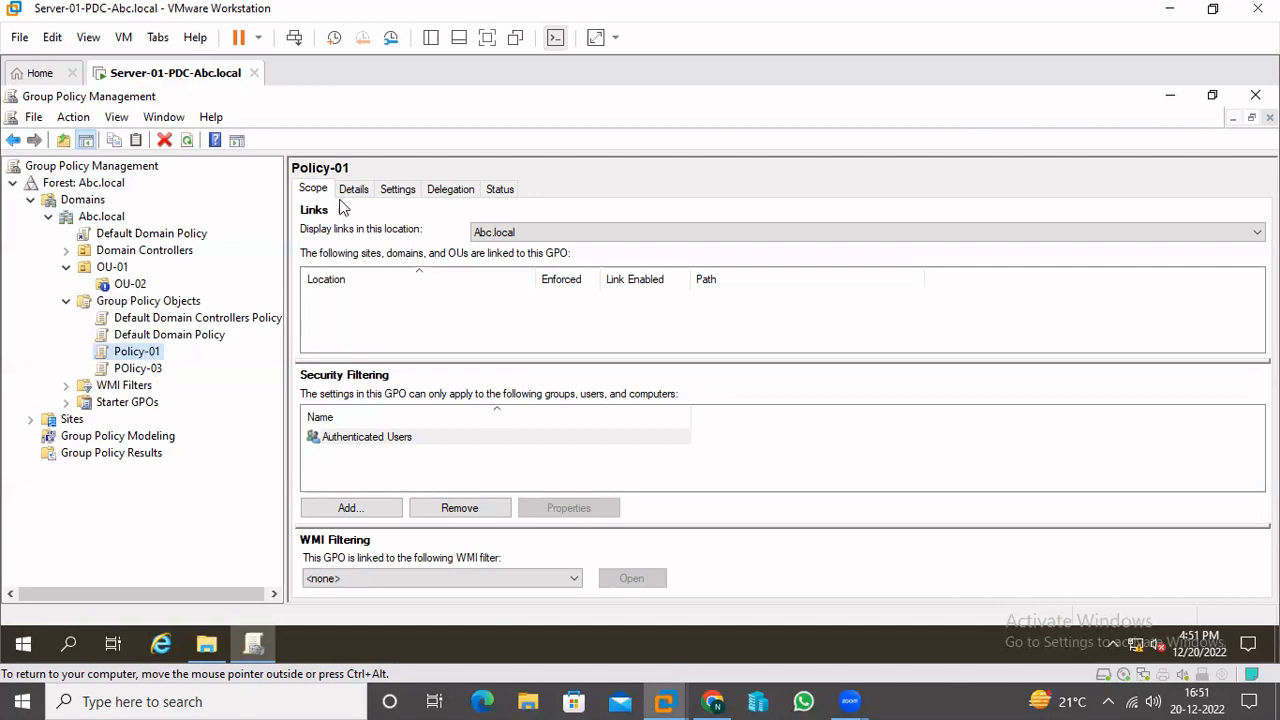
pyautogui.click(206, 644)
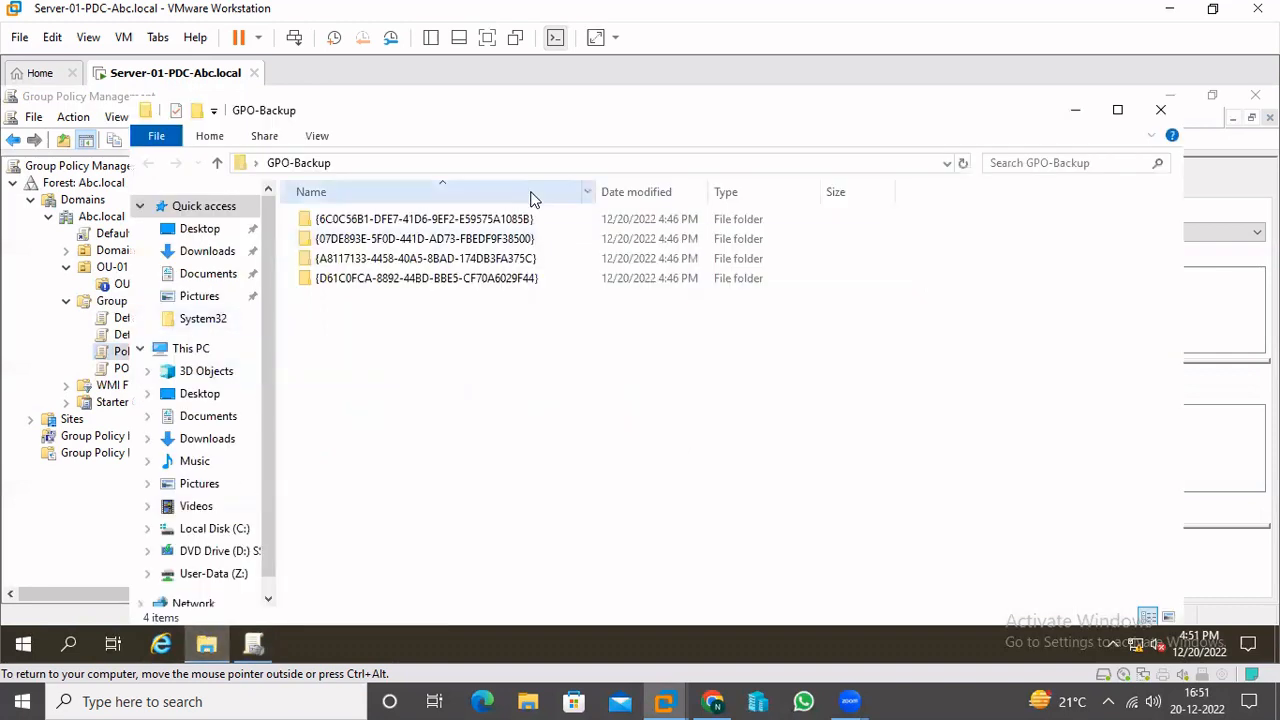
pyautogui.click(1160, 109)
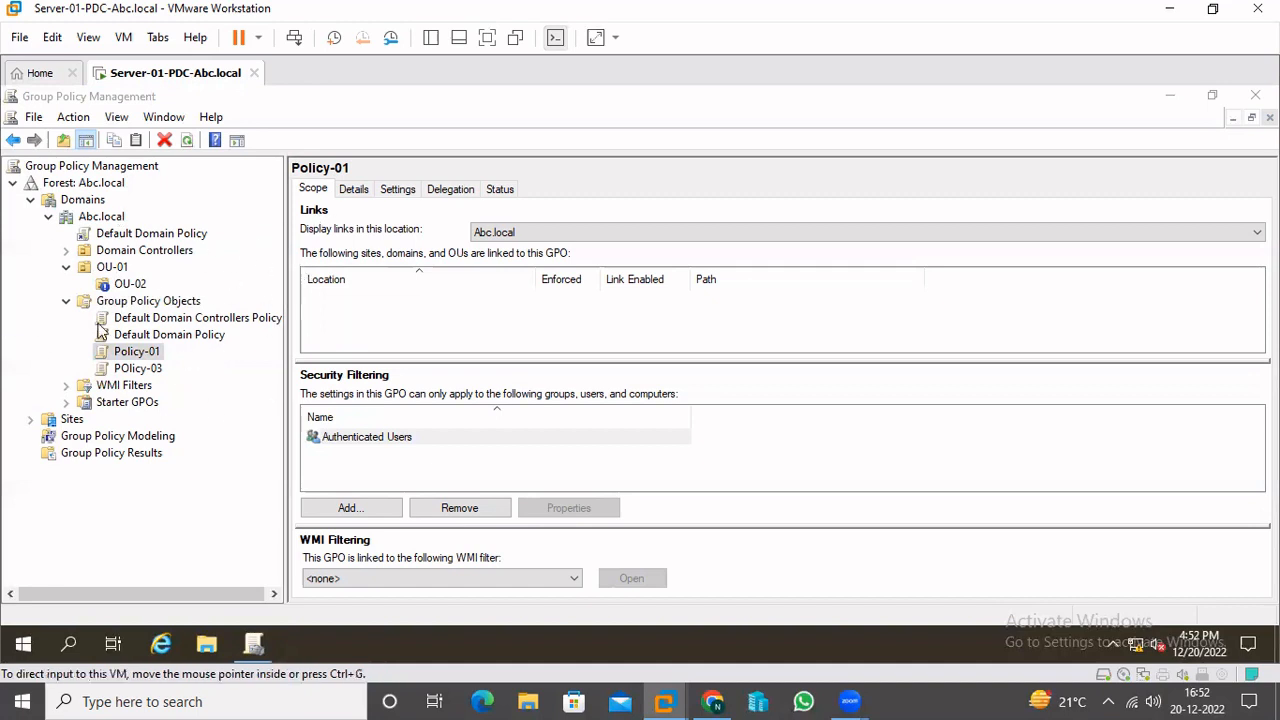
# View the Abc.local domain properties, including its functional levels, and close them without changes.
pyautogui.rightClick(88, 217)
pyautogui.click(122, 490)
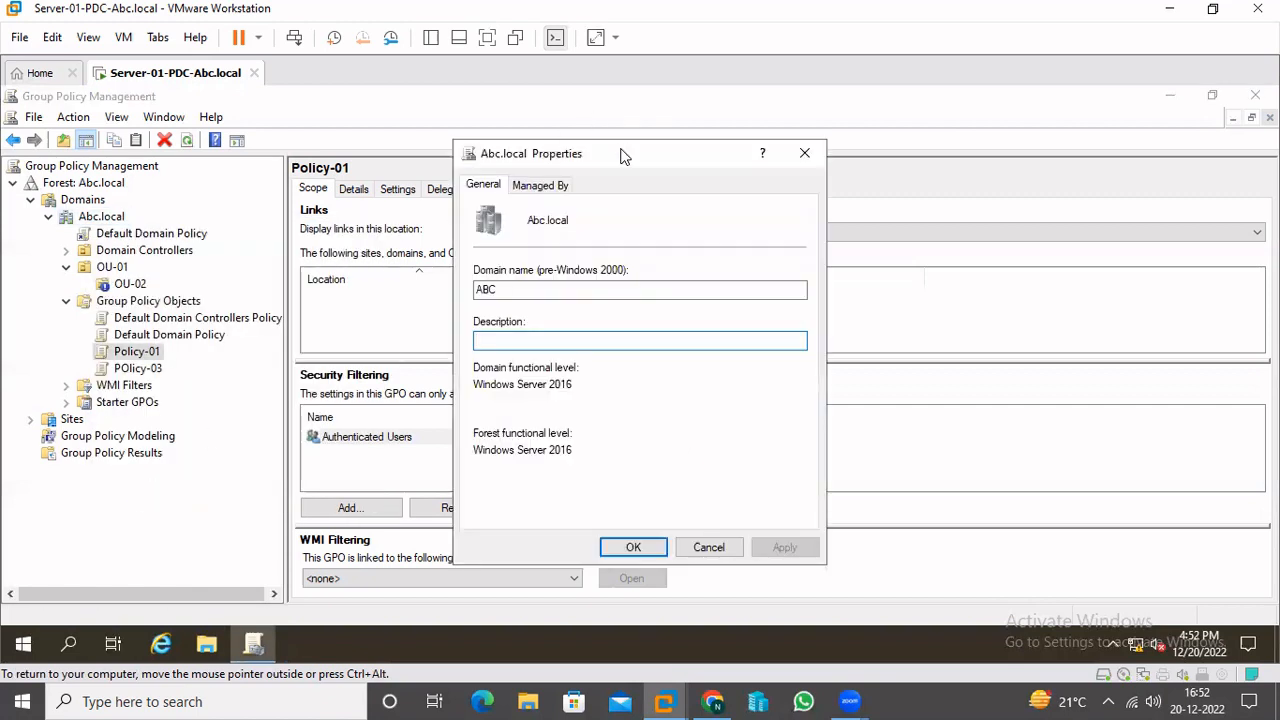
pyautogui.moveTo(623, 152); pyautogui.dragTo(516, 130)
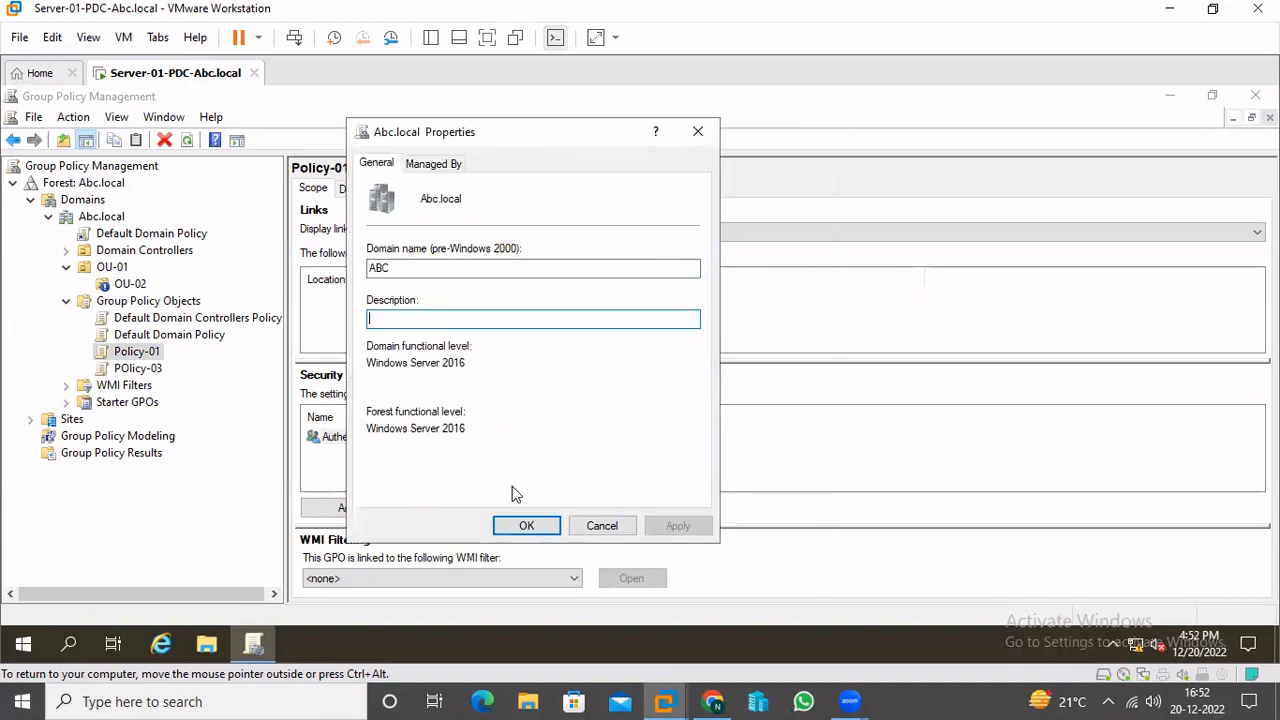
pyautogui.click(600, 526)
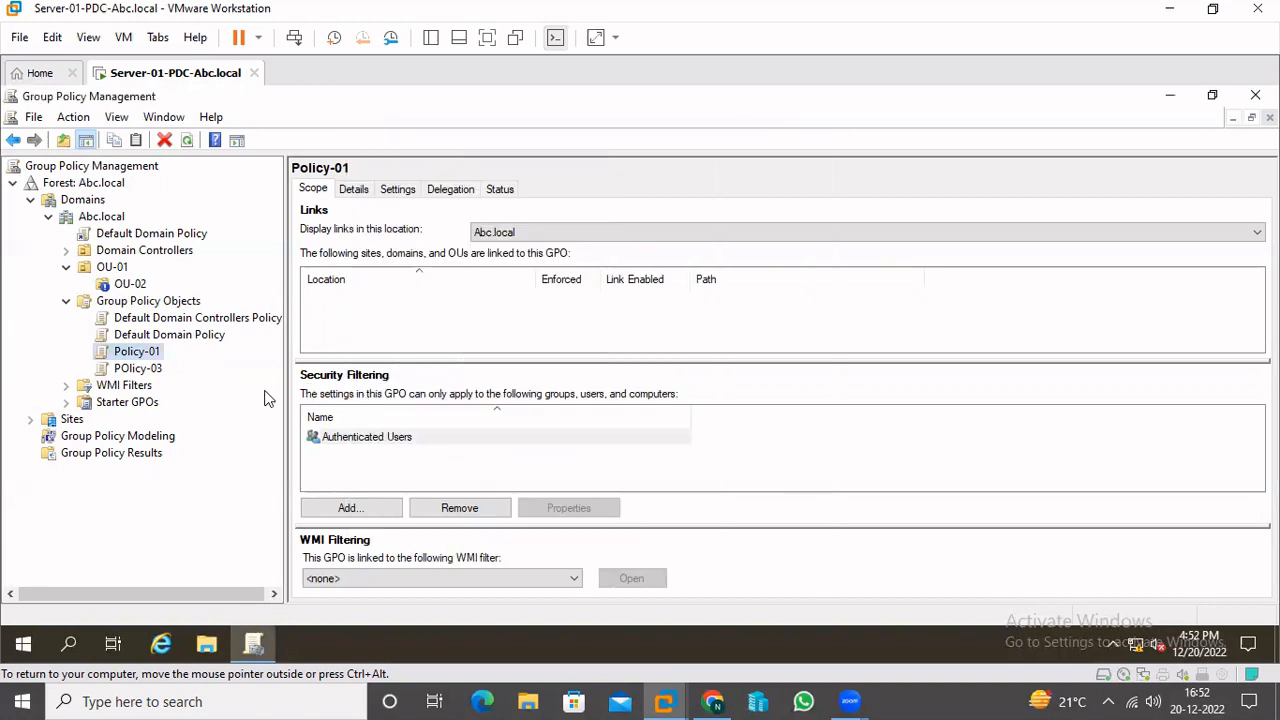
pyautogui.rightClick(148, 355)
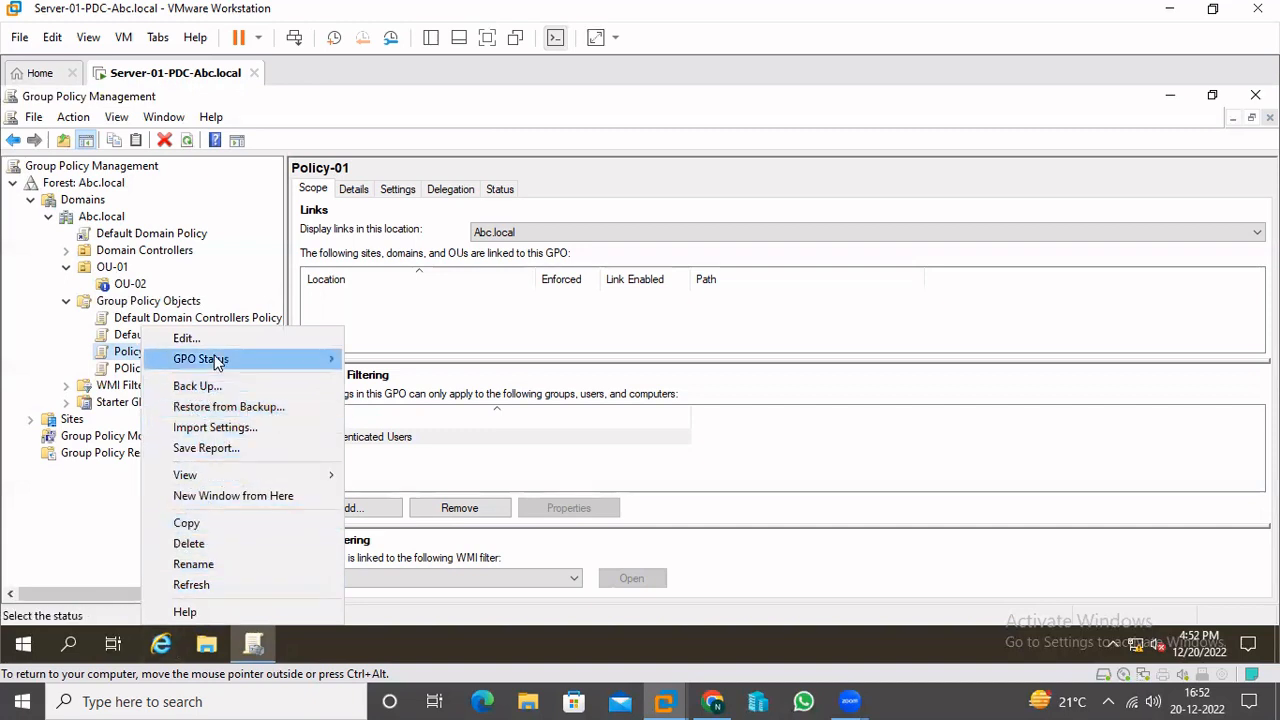
pyautogui.moveTo(250, 359)
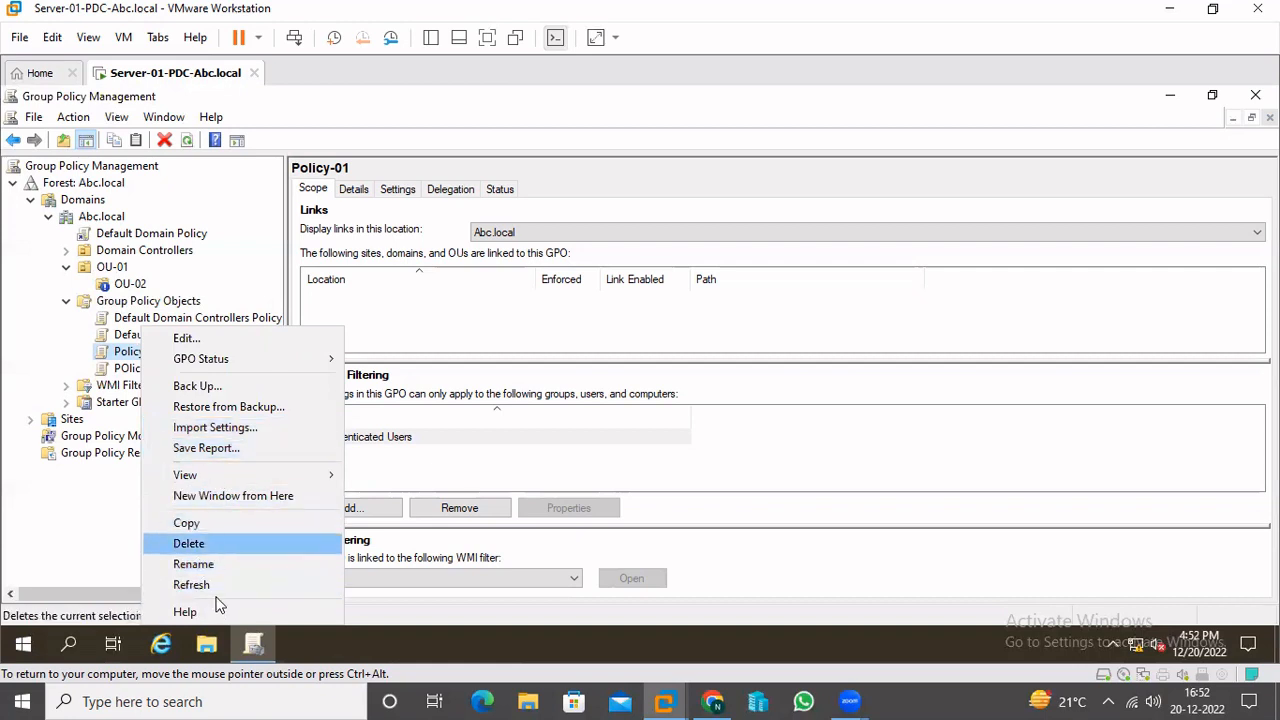
pyautogui.moveTo(200, 475)
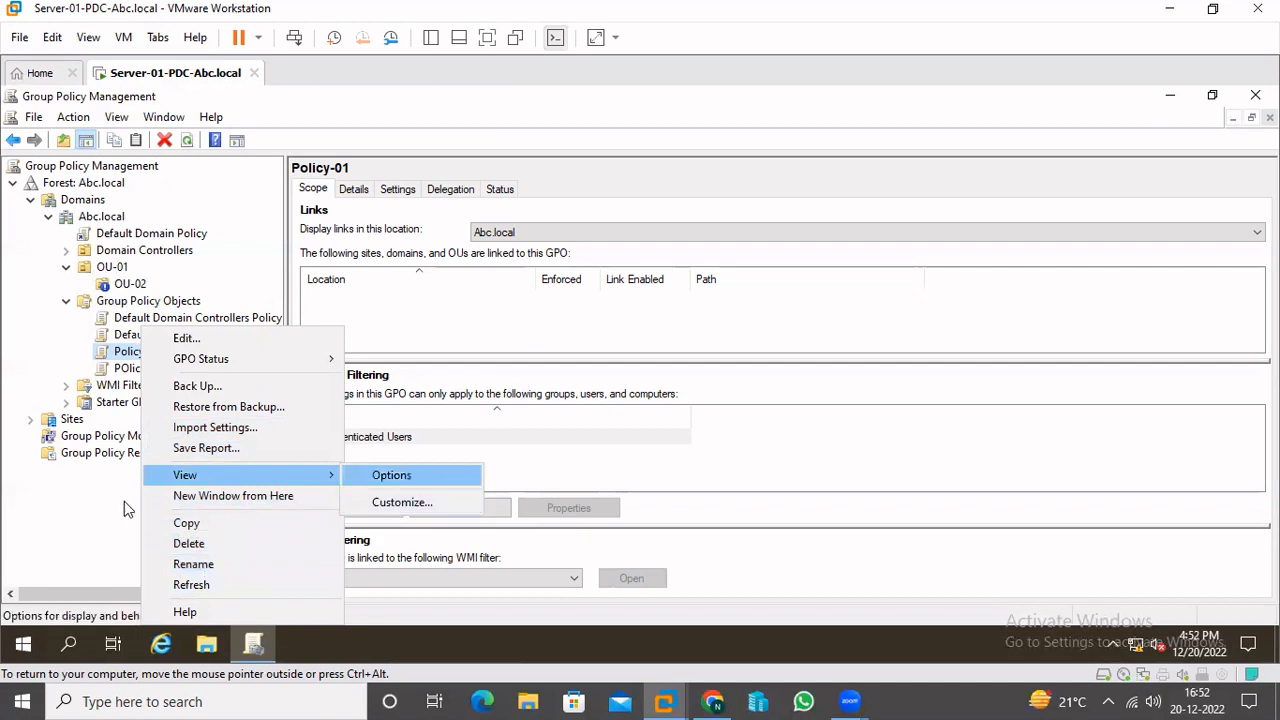
pyautogui.click(94, 514)
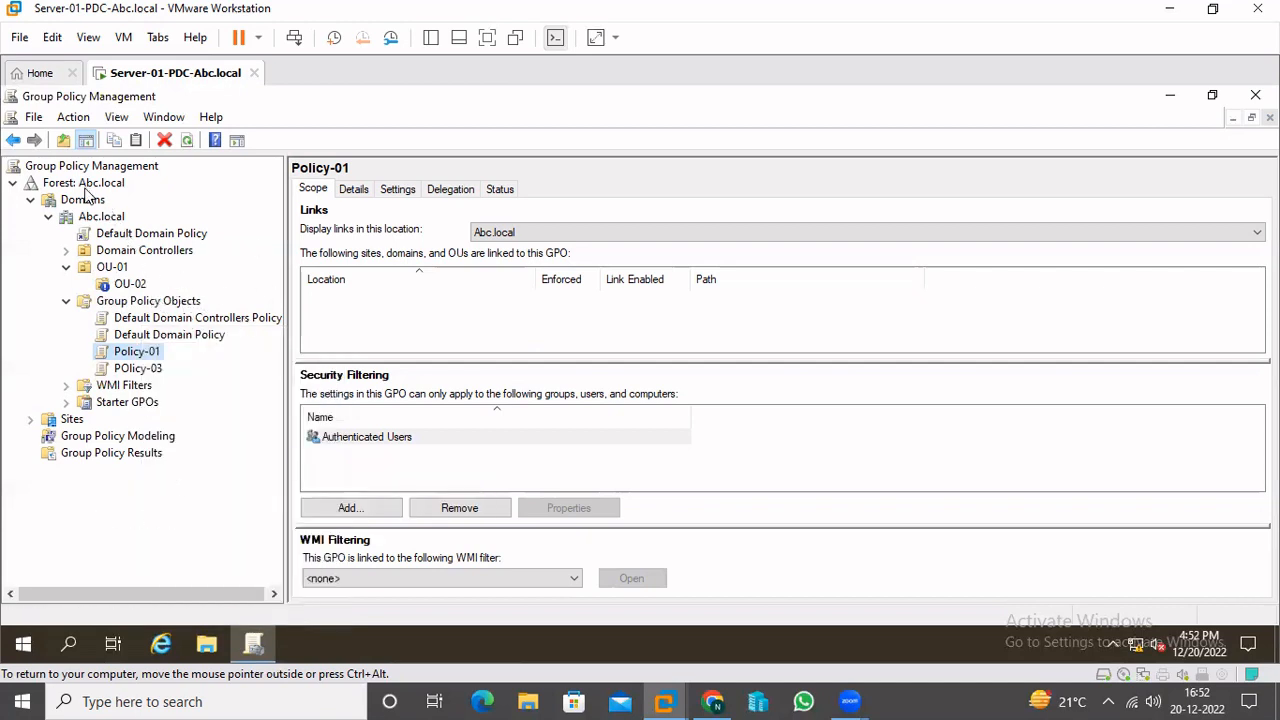
pyautogui.rightClick(86, 187)
pyautogui.click(215, 508)
# Try to show the child domain CDC1.Abc.local in the console, and cancel the domain controller change and domain selection.
pyautogui.rightClick(81, 206)
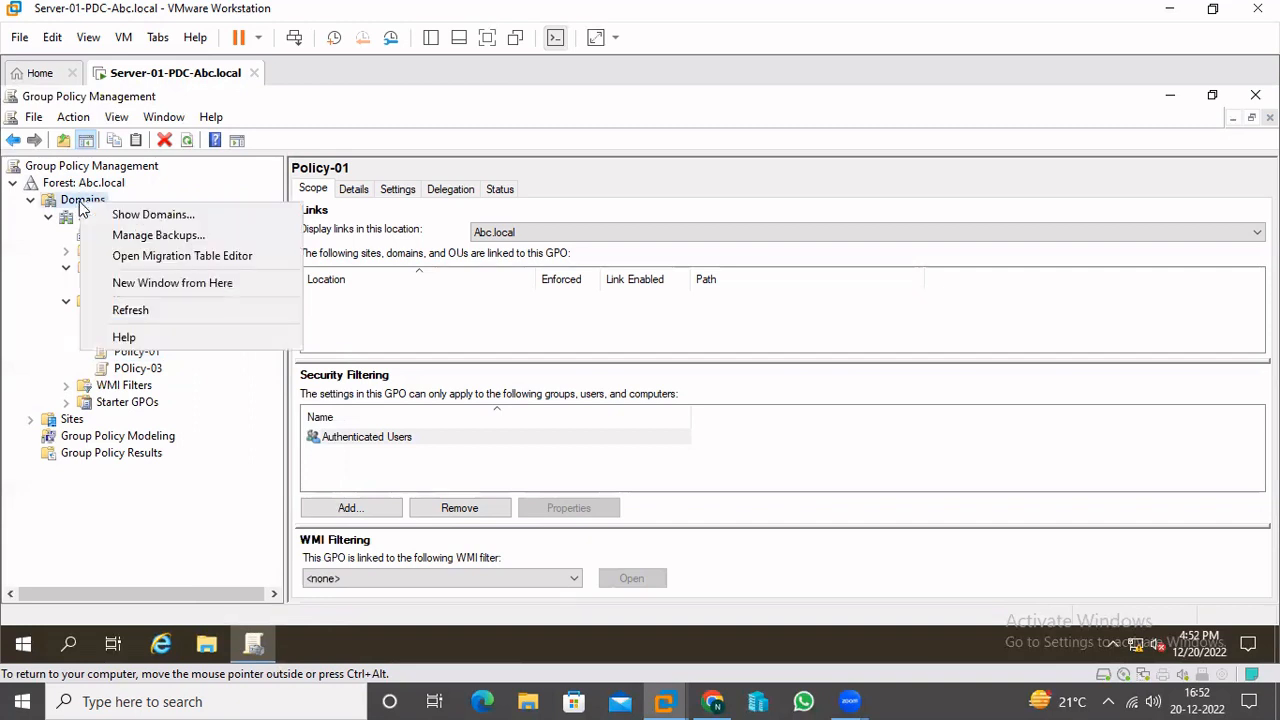
pyautogui.click(145, 215)
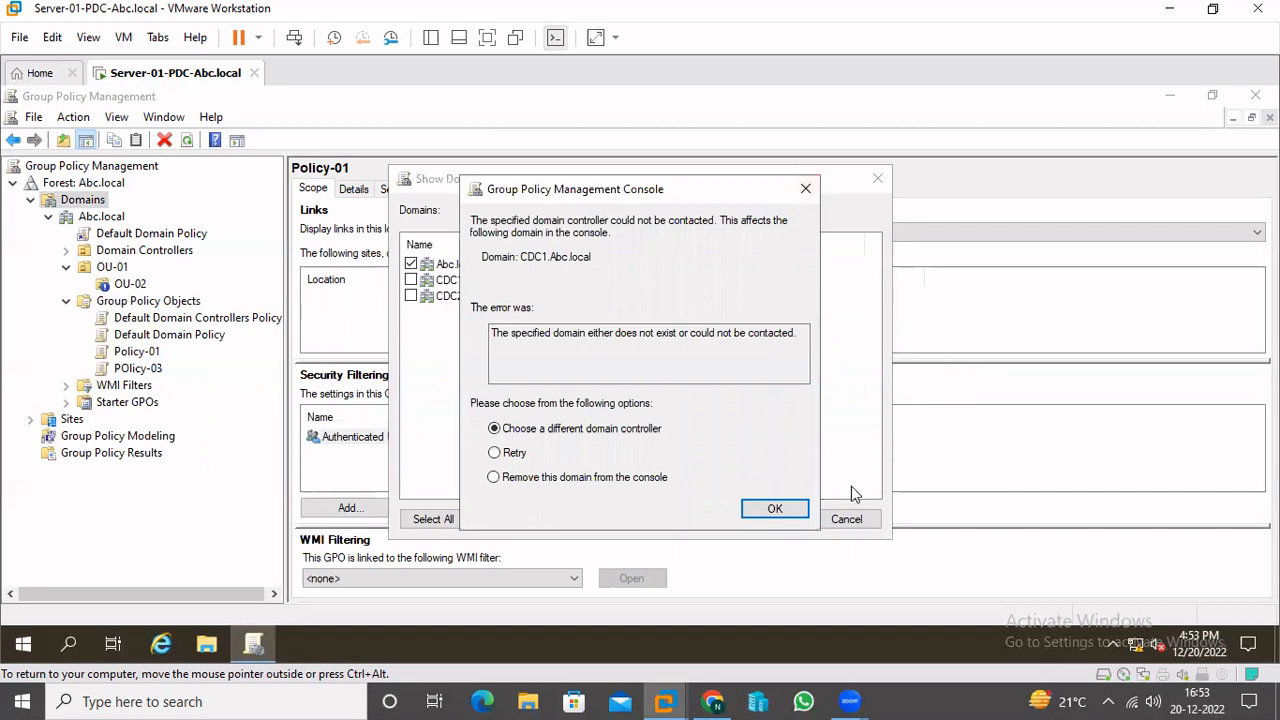
pyautogui.click(774, 510)
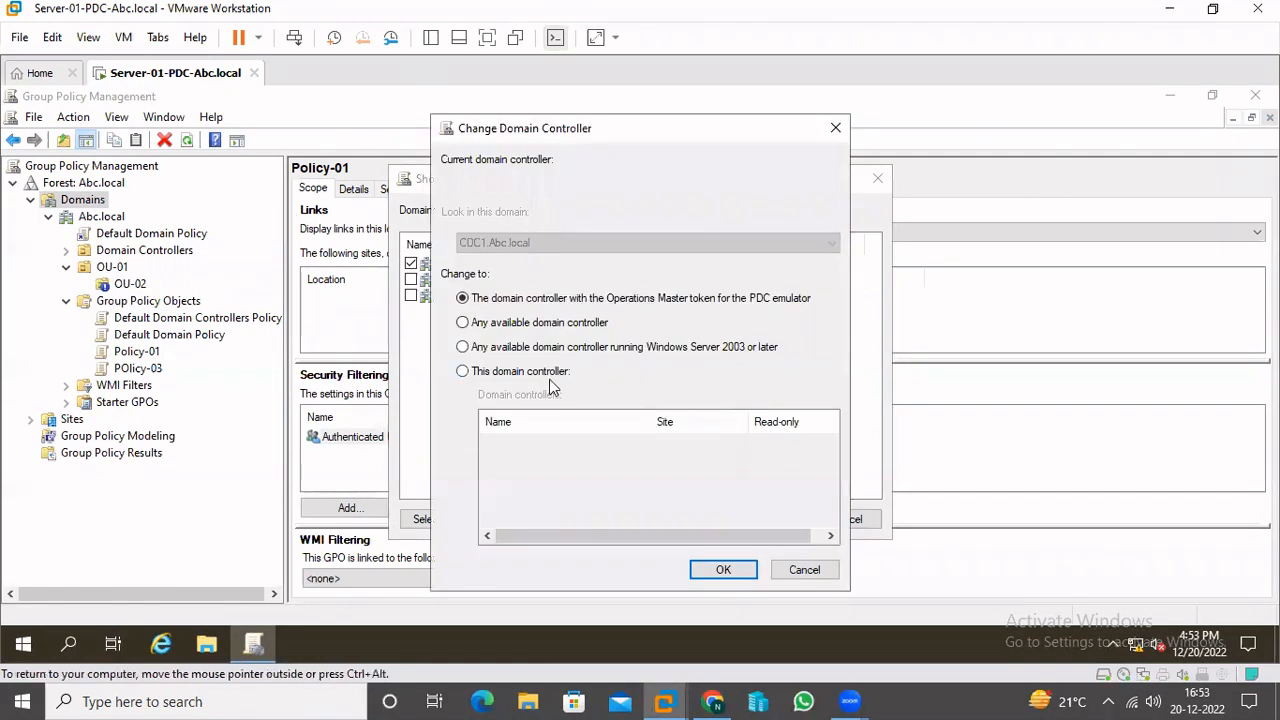
pyautogui.click(796, 572)
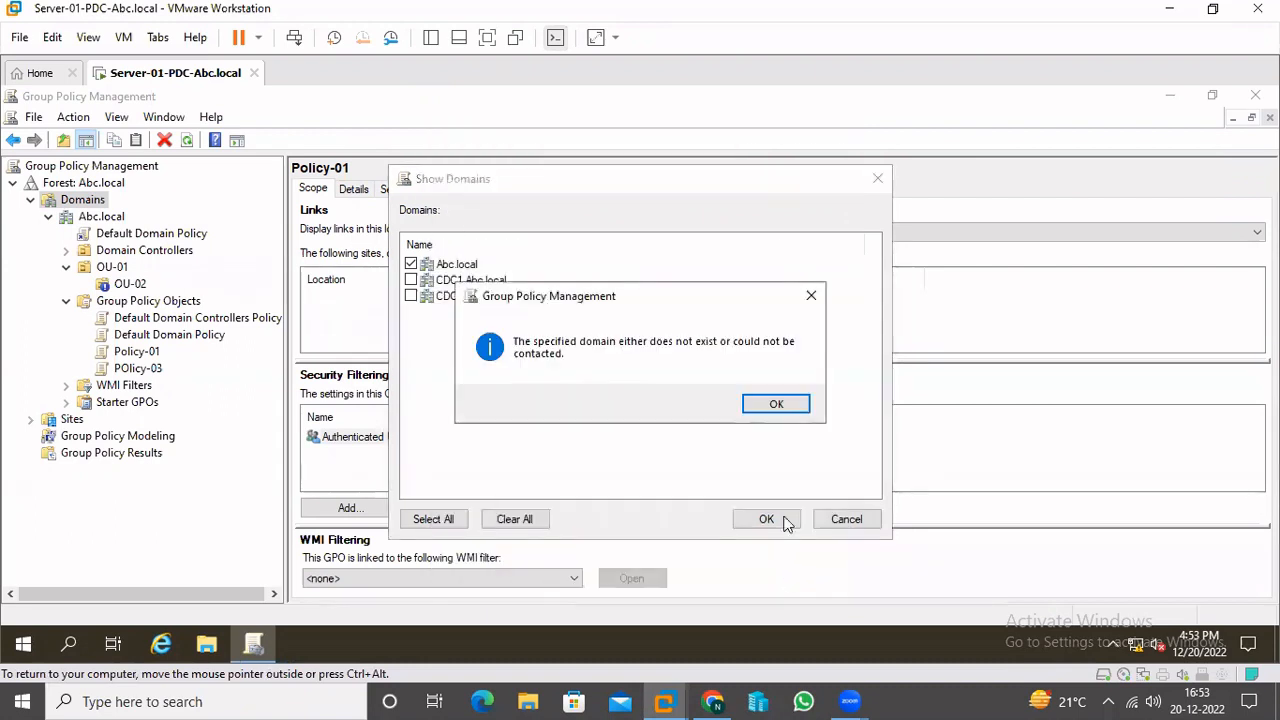
pyautogui.click(767, 407)
pyautogui.click(846, 519)
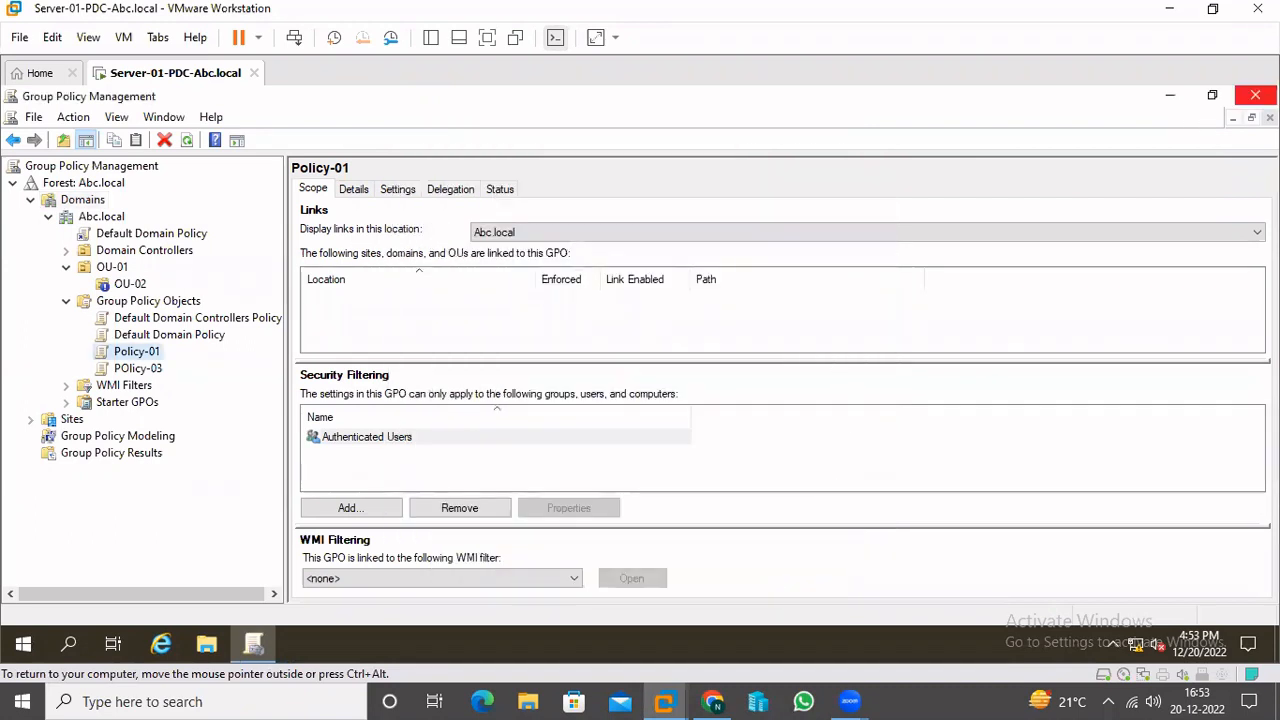
# Close the Group Policy Management console and minimize the virtual machine window to reach the host desktop.
pyautogui.click(1255, 95)
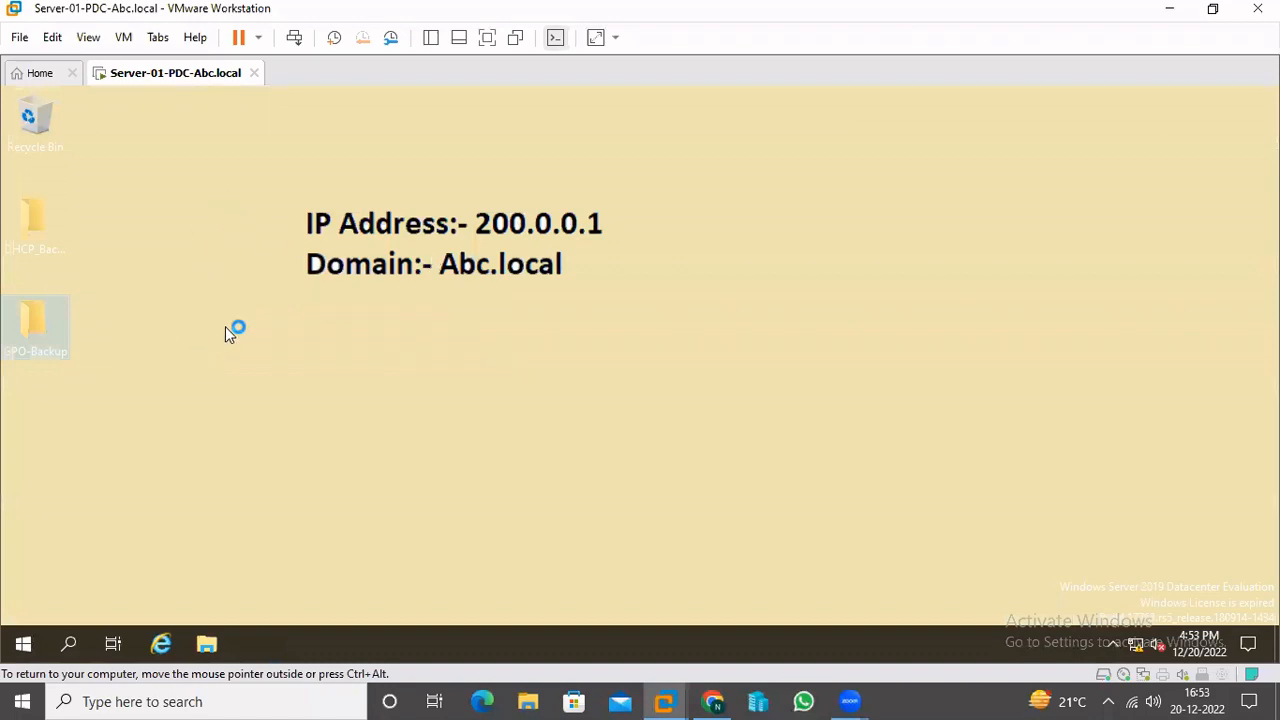
pyautogui.click(1169, 8)
pyautogui.rightClick(448, 206)
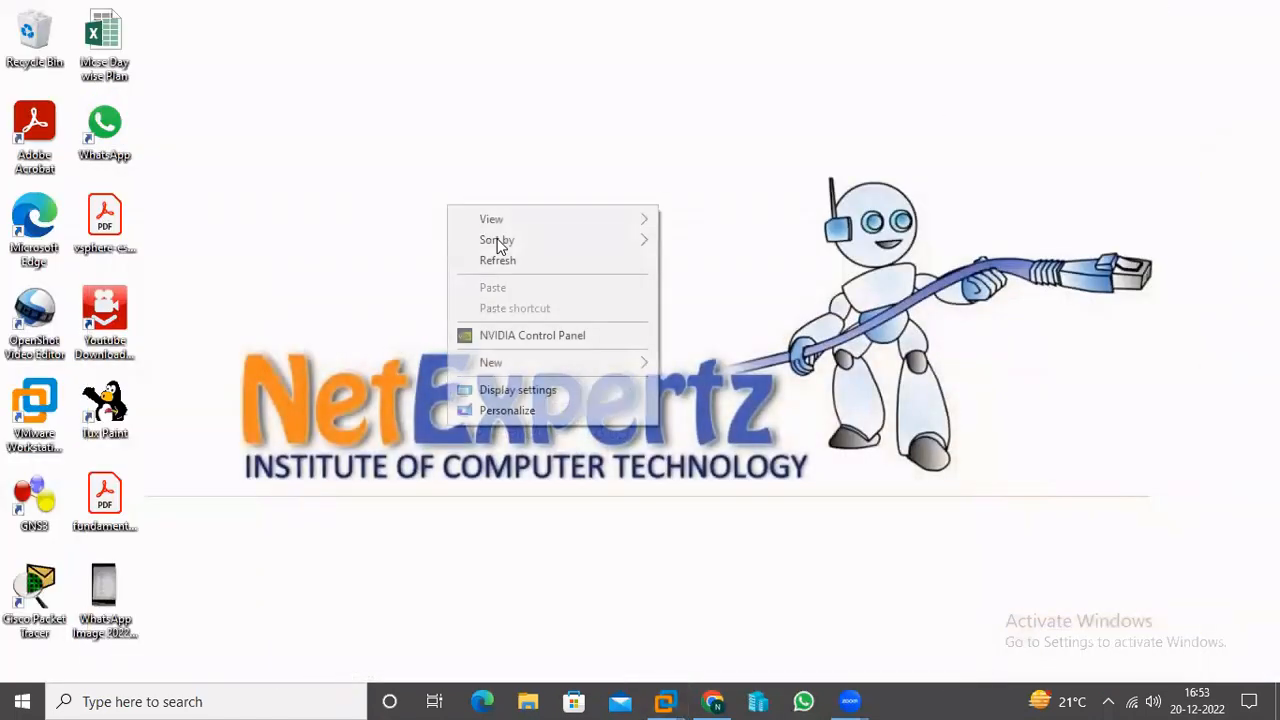
pyautogui.click(523, 258)
pyautogui.rightClick(400, 198)
pyautogui.click(491, 252)
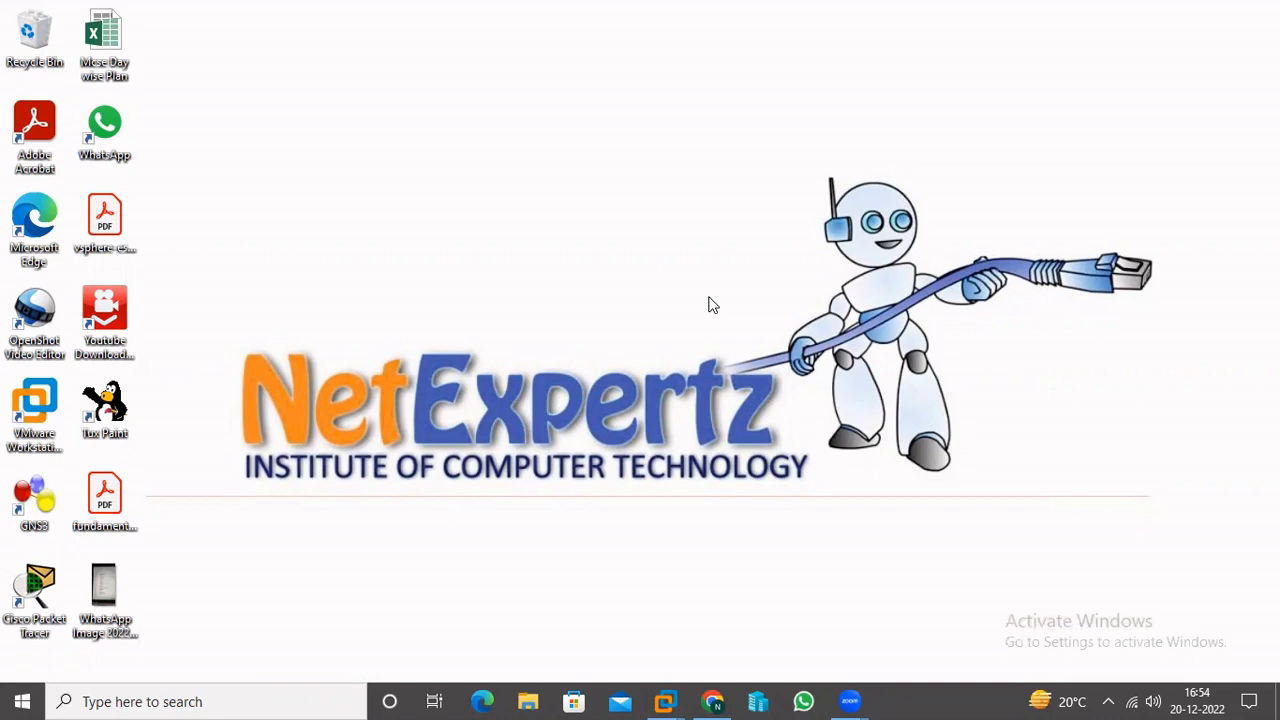
pyautogui.rightClick(518, 187)
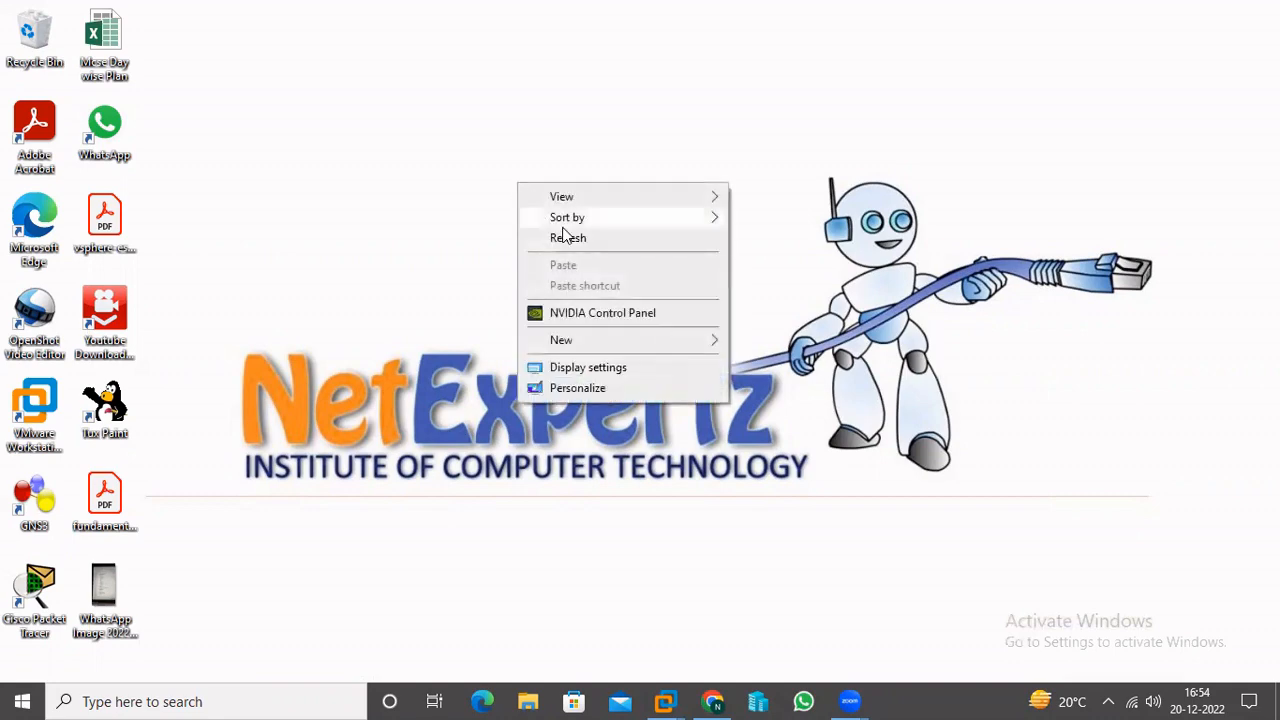
pyautogui.click(563, 237)
pyautogui.rightClick(560, 227)
pyautogui.click(568, 280)
pyautogui.rightClick(420, 232)
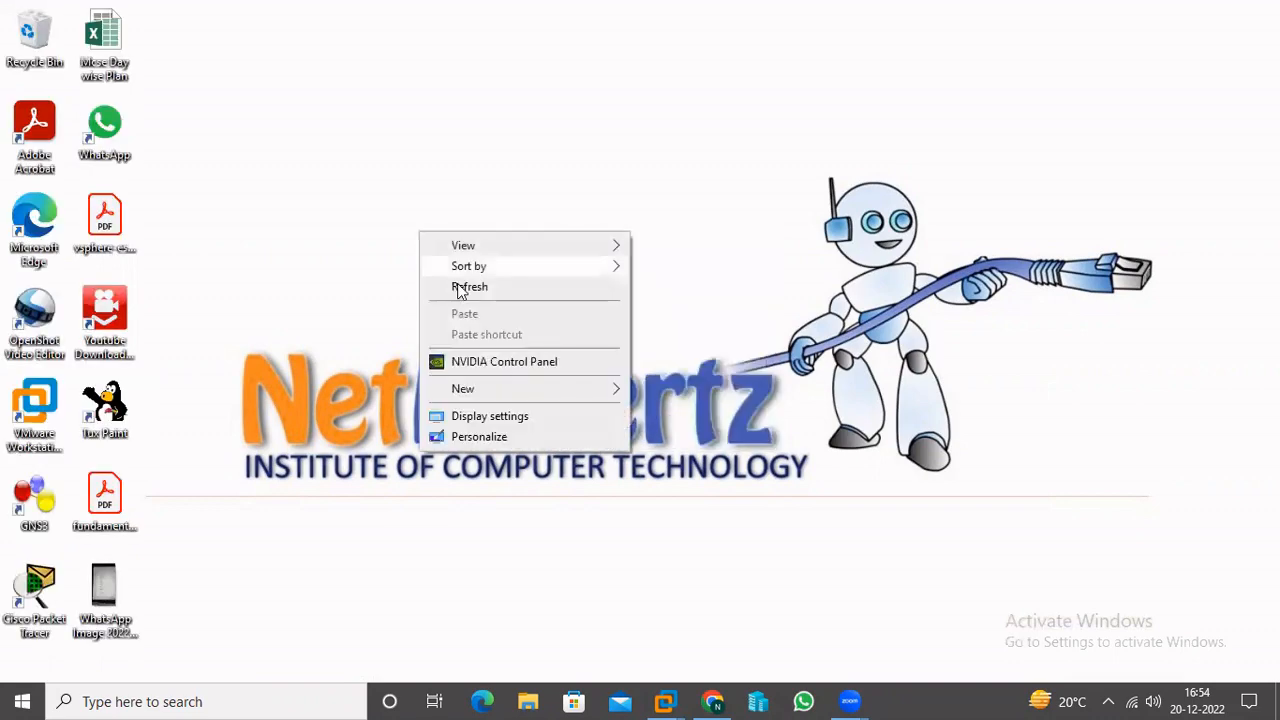
pyautogui.click(465, 287)
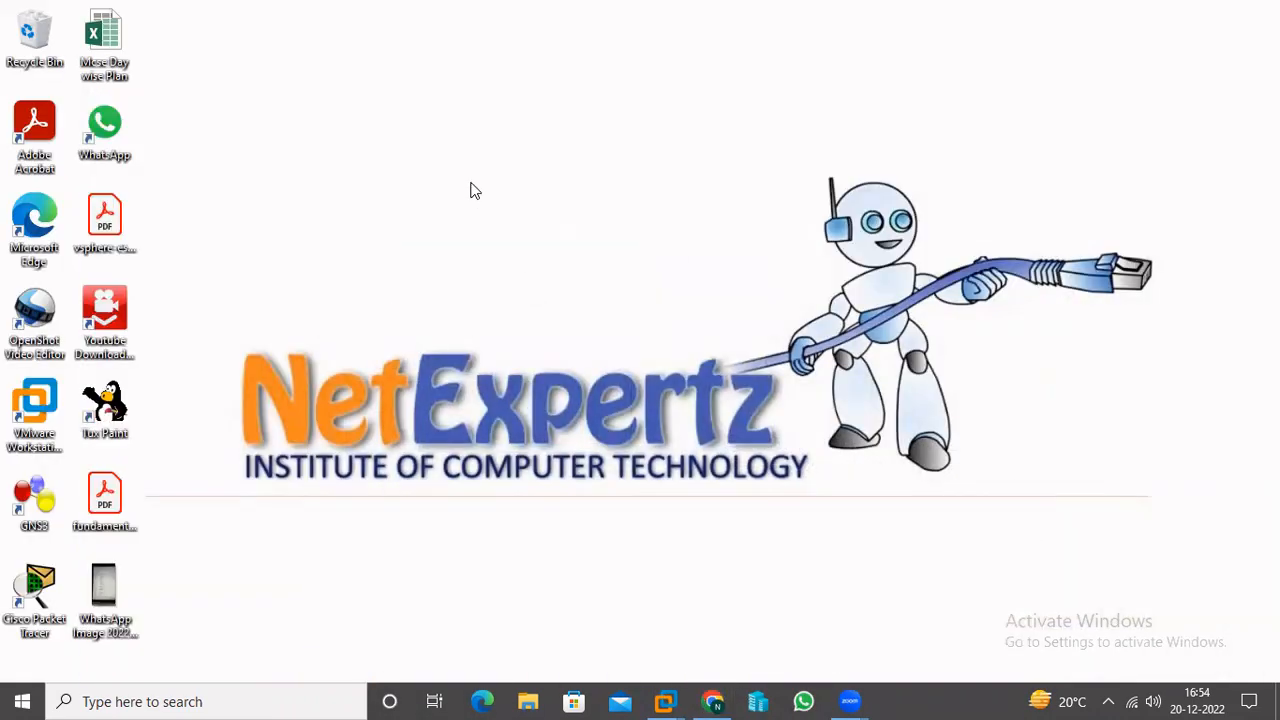
pyautogui.rightClick(471, 187)
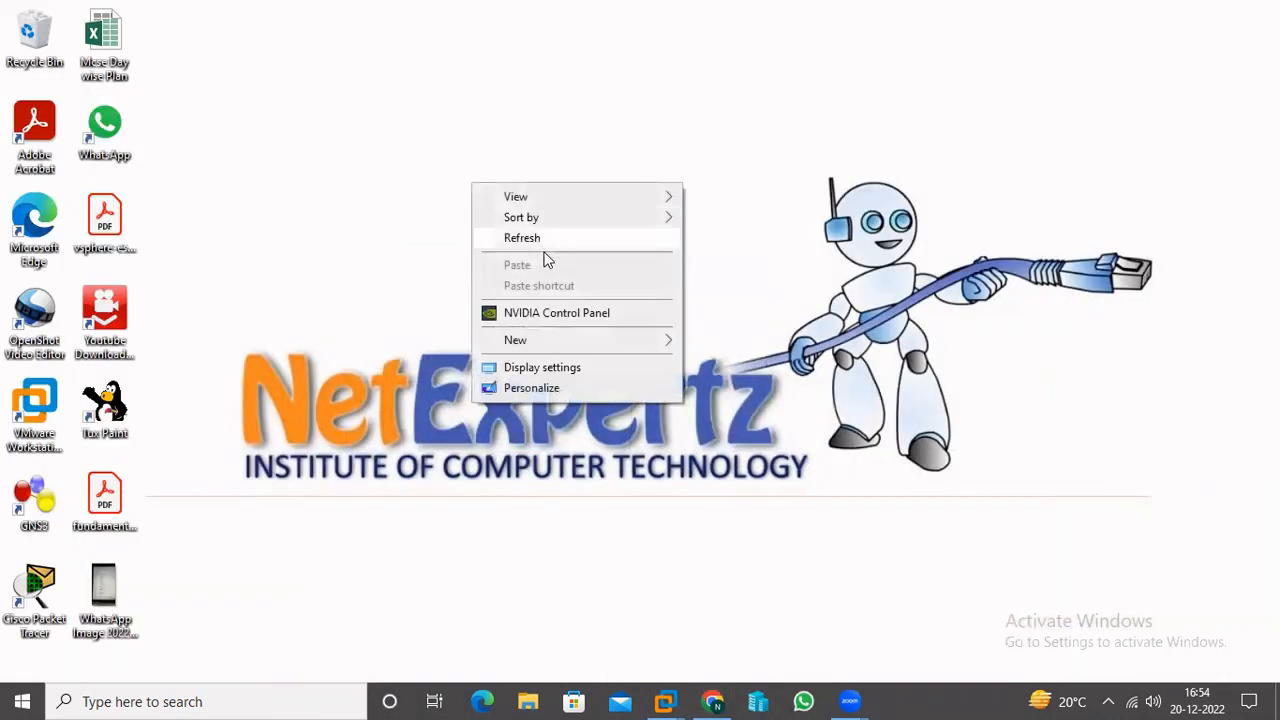
pyautogui.click(531, 244)
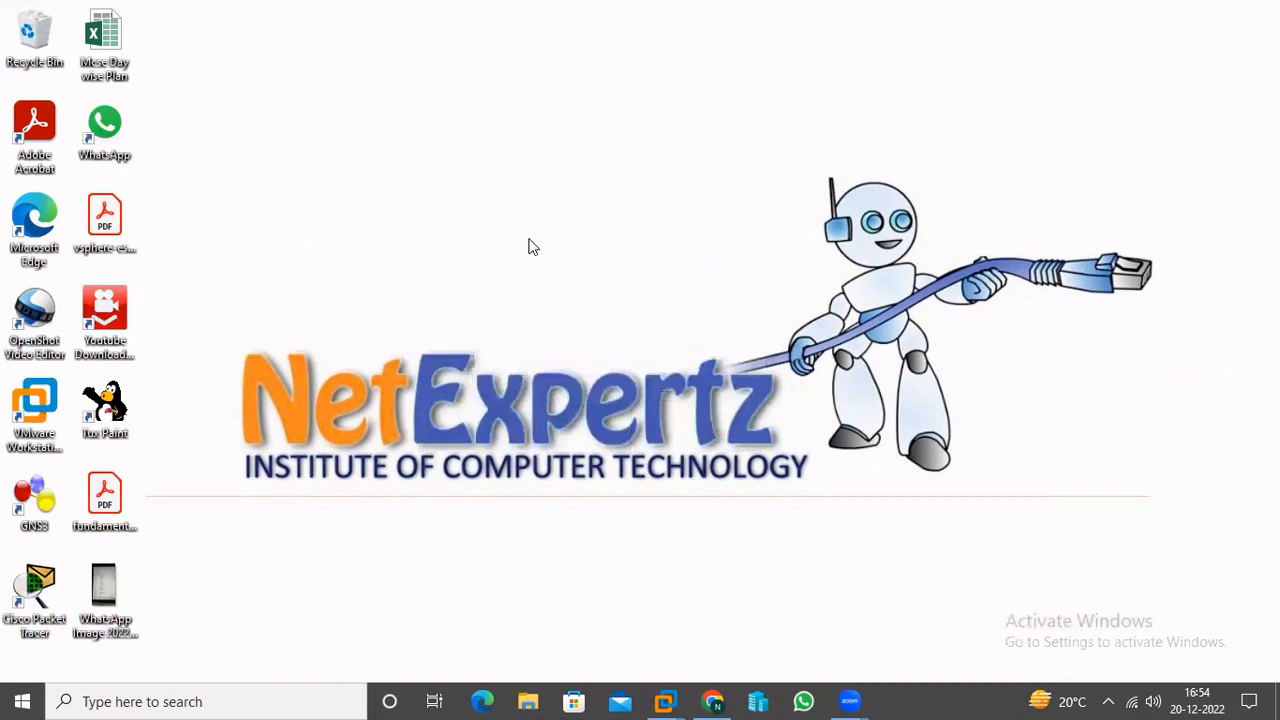
# Switch to Paint on the host computer by running mspaint.
pyautogui.press('super+r')
pyautogui.write('msapit')
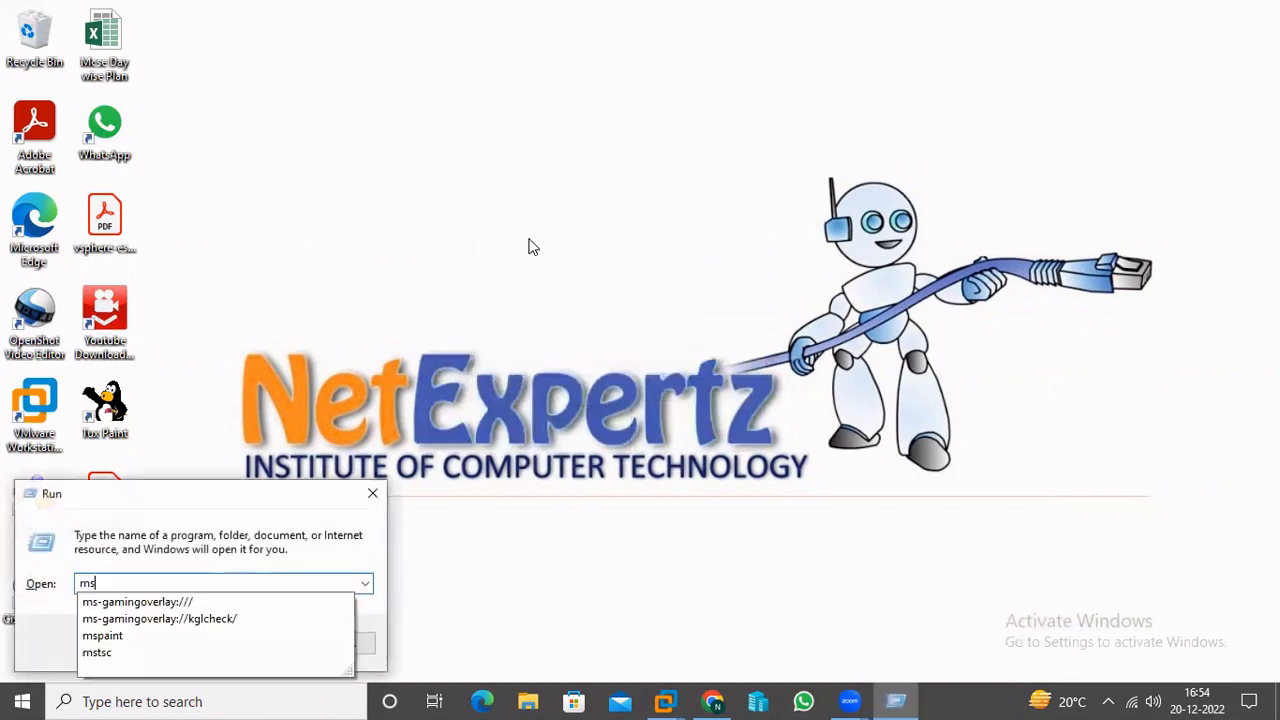
pyautogui.press('BackSpace')
pyautogui.press('BackSpace')
pyautogui.press('BackSpace')
pyautogui.press('BackSpace')
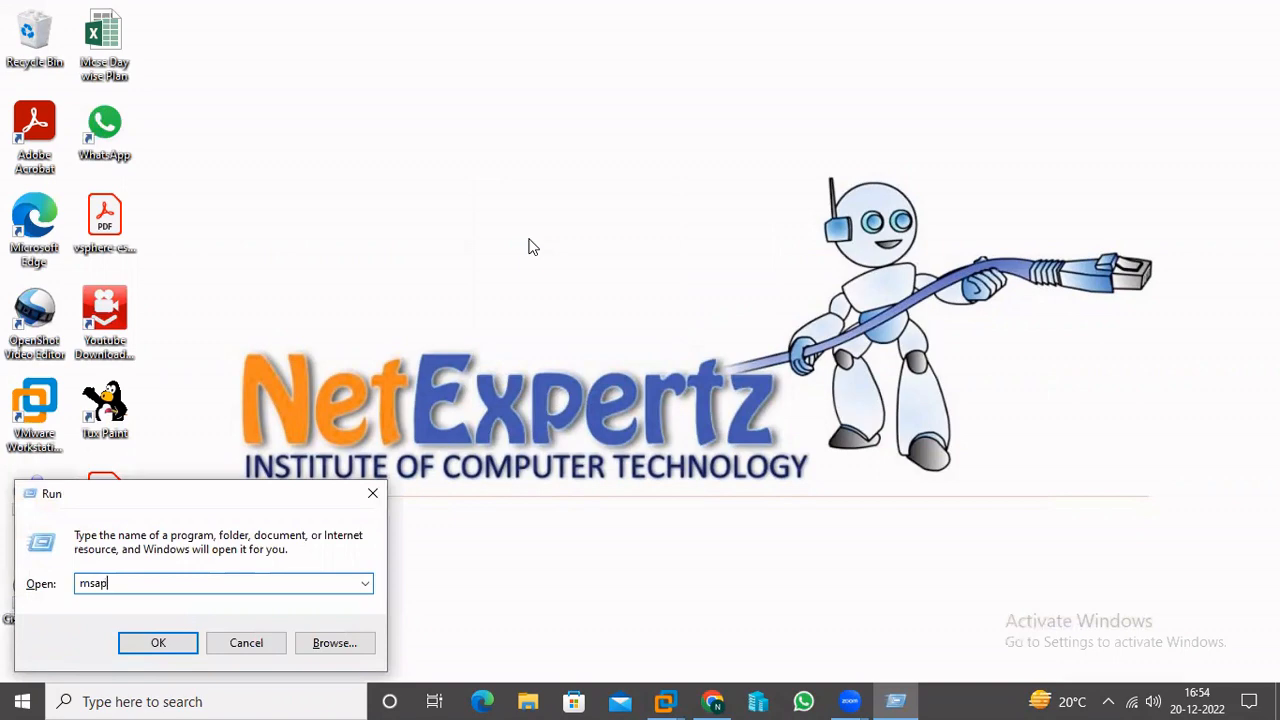
pyautogui.press('Up')
pyautogui.press('Up')
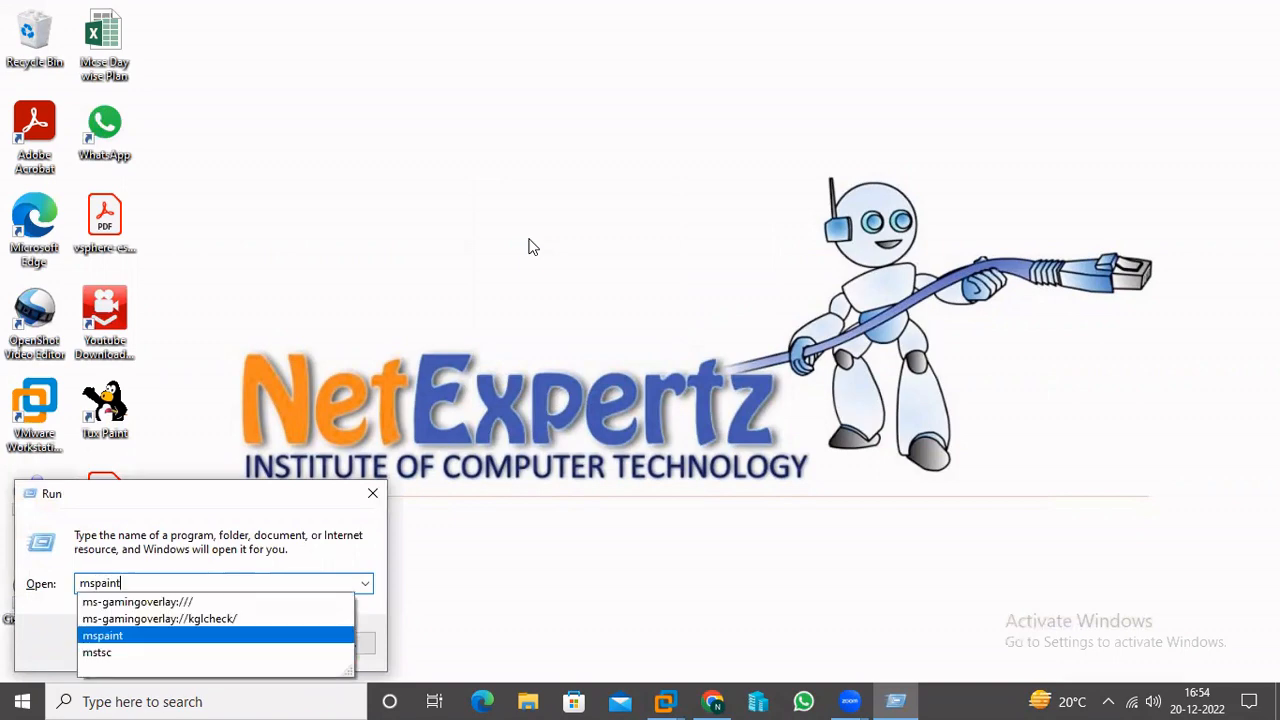
pyautogui.press('Return')
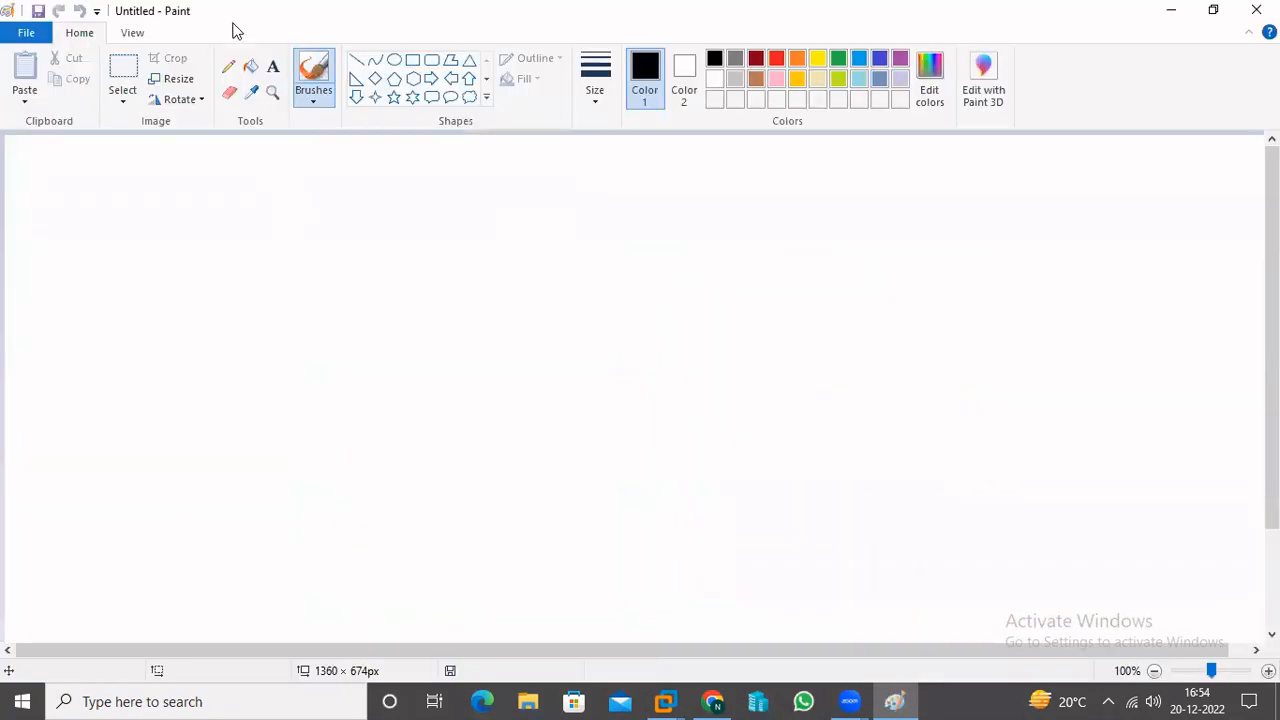
# Place a text box at the canvas's upper-left corner and stretch it across the canvas to about 1319 × 43 px.
pyautogui.click(272, 67)
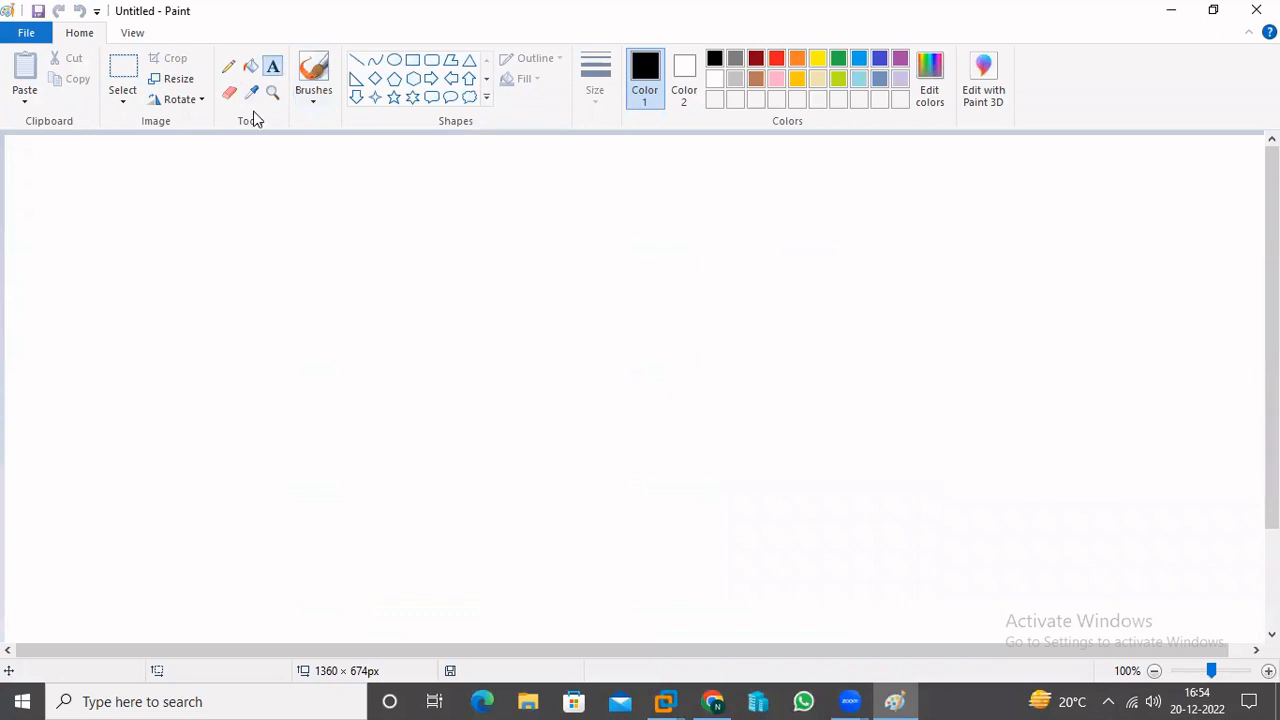
pyautogui.click(9, 145)
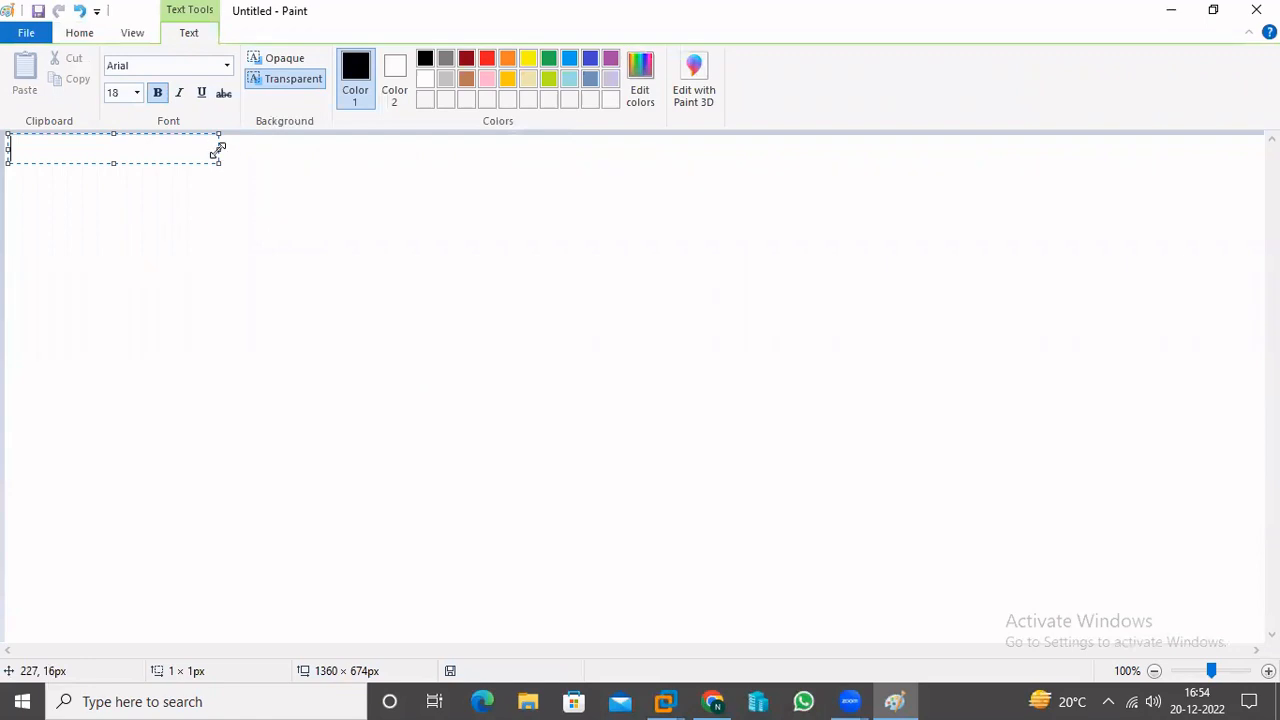
pyautogui.moveTo(218, 150); pyautogui.dragTo(1248, 150)
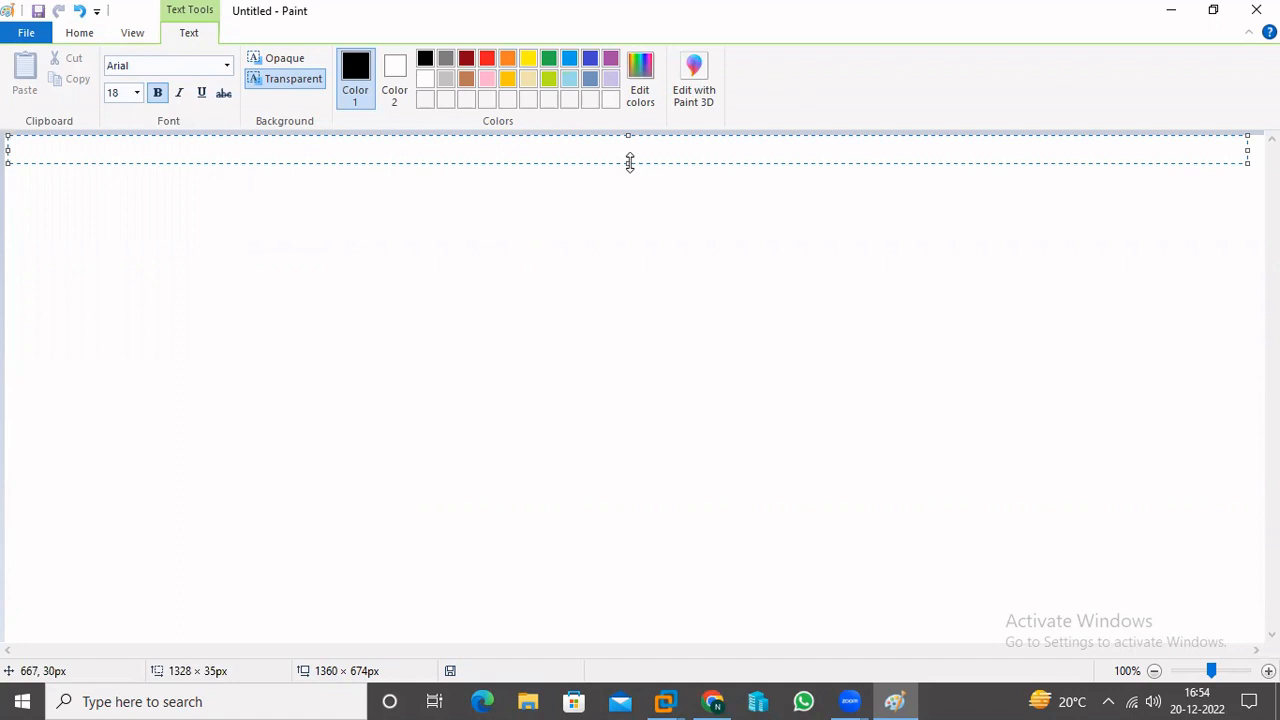
pyautogui.moveTo(628, 163); pyautogui.dragTo(623, 170)
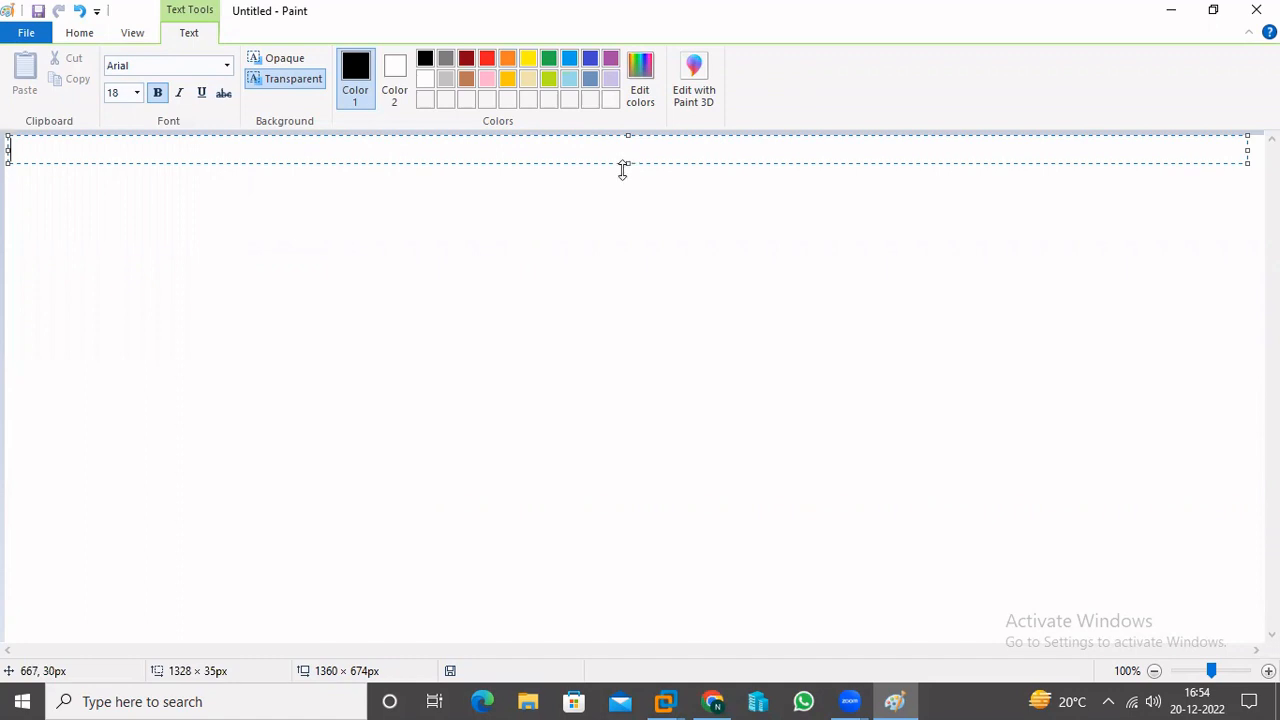
pyautogui.doubleClick(26, 154)
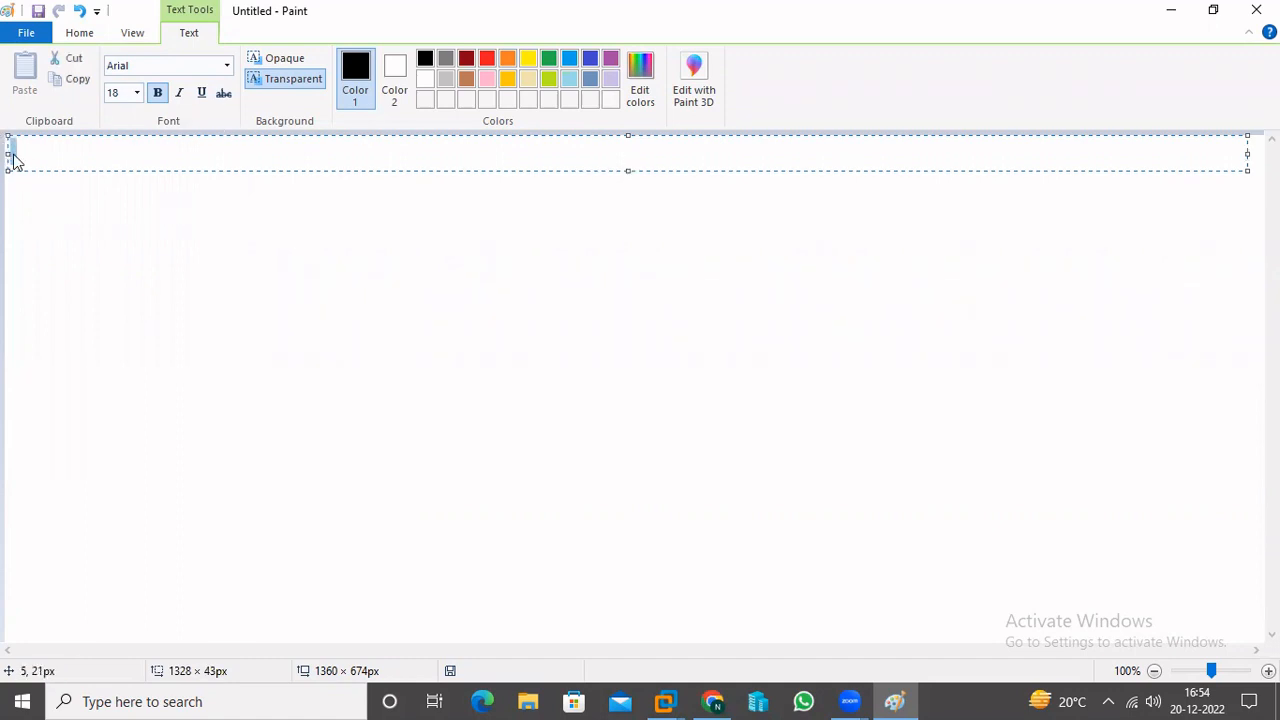
pyautogui.moveTo(8, 152); pyautogui.dragTo(17, 152)
pyautogui.click(195, 165)
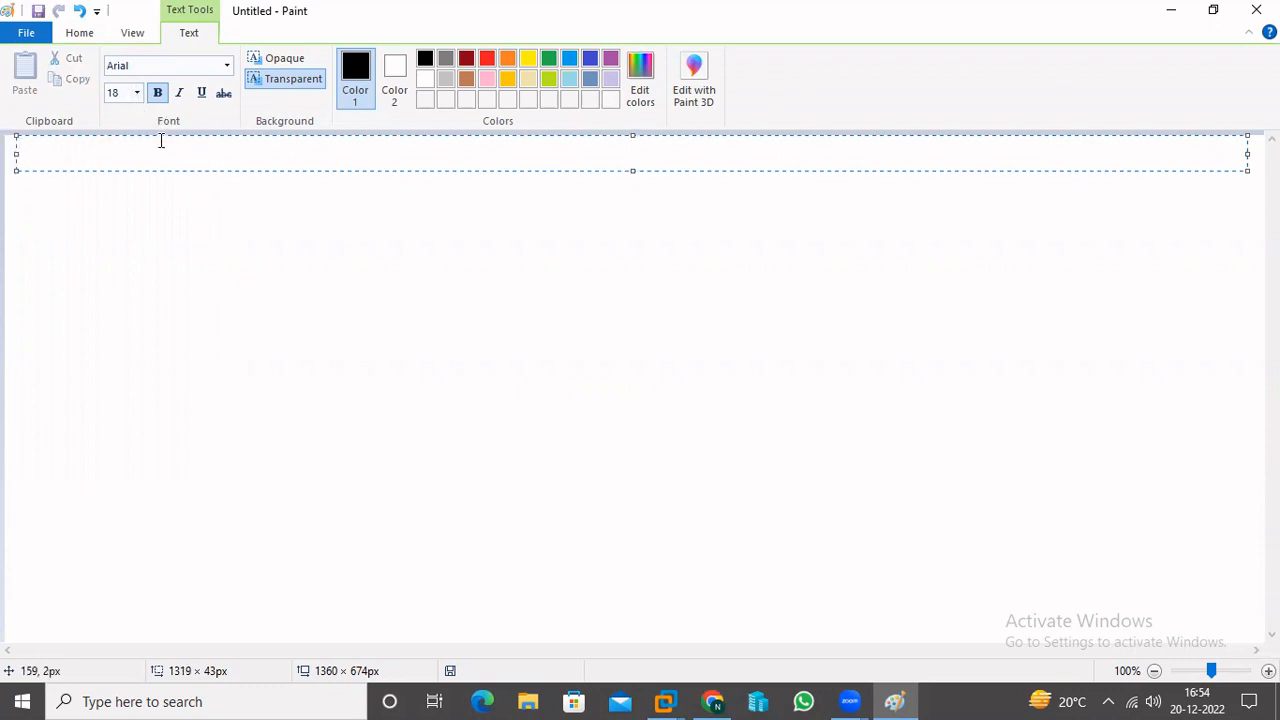
# Enter the heading "Windows Clustering:-" in the text box.
pyautogui.write('Windws')
pyautogui.press('BackSpace')
pyautogui.press('BackSpace')
pyautogui.write('ows')
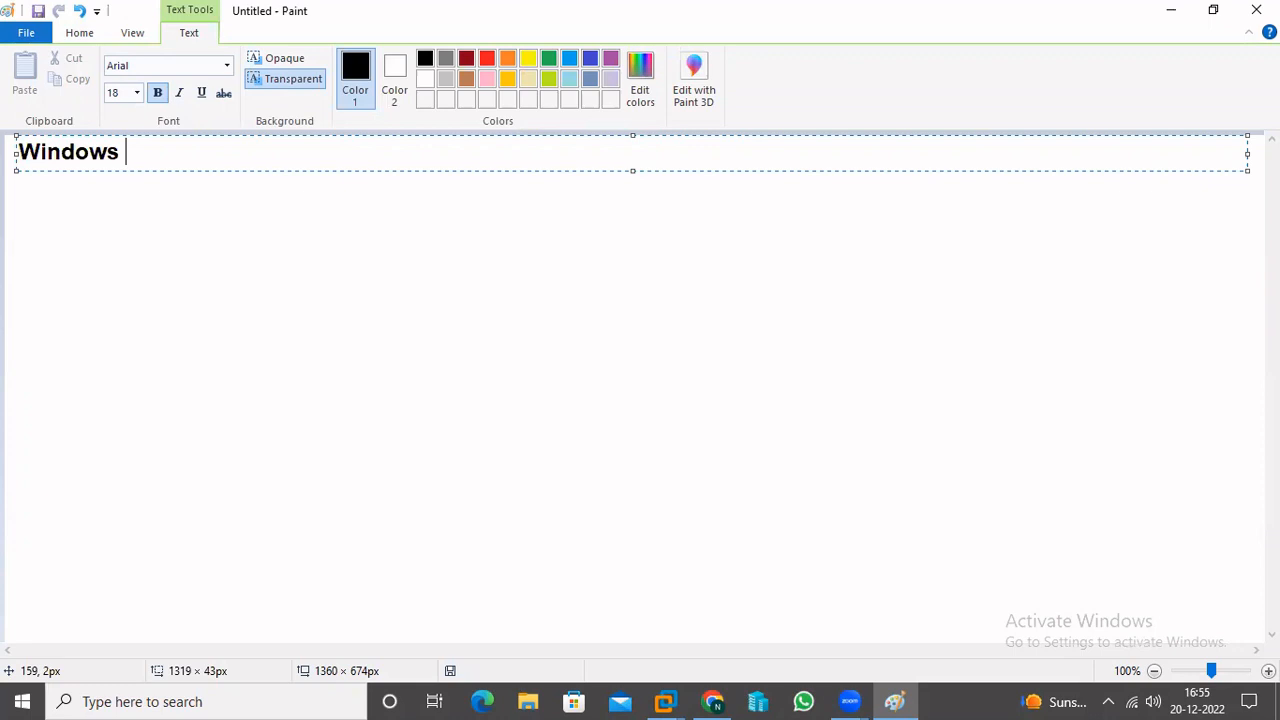
pyautogui.write('Clusterng')
pyautogui.press('BackSpace')
pyautogui.press('BackSpace')
pyautogui.press('BackSpace')
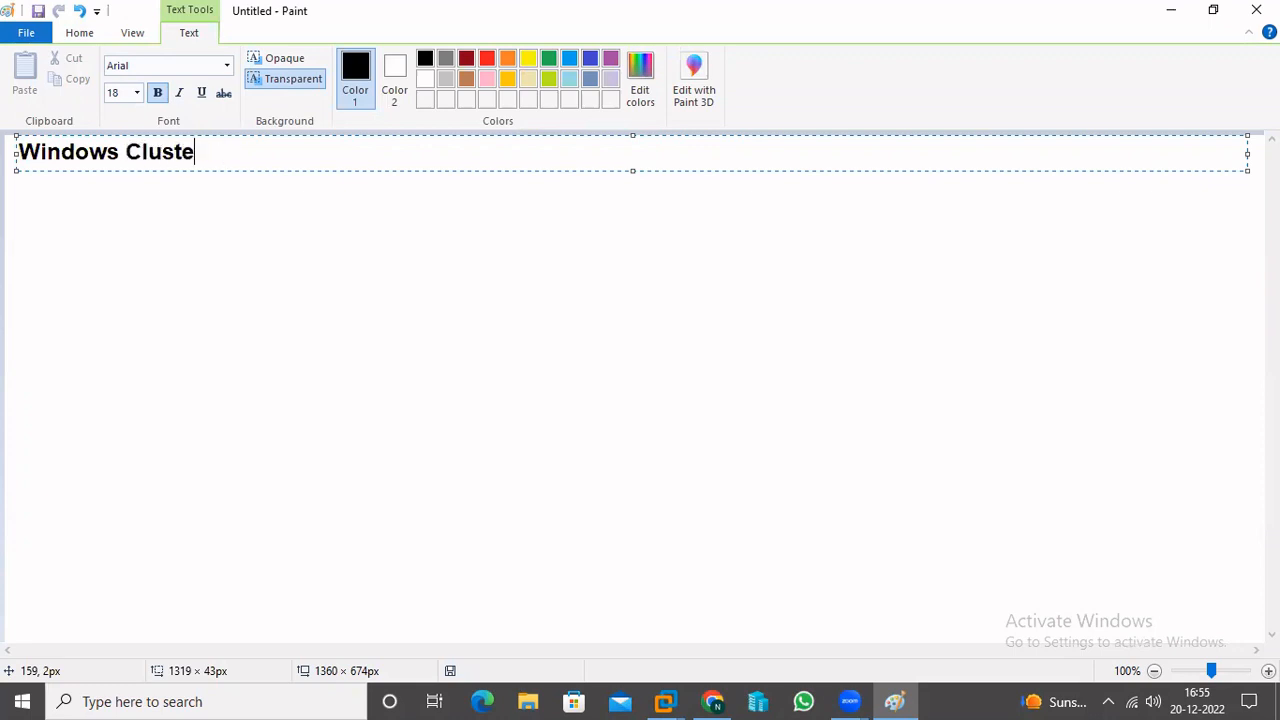
pyautogui.write('rig')
pyautogui.press('BackSpace')
pyautogui.press('BackSpace')
pyautogui.write('ing:-')
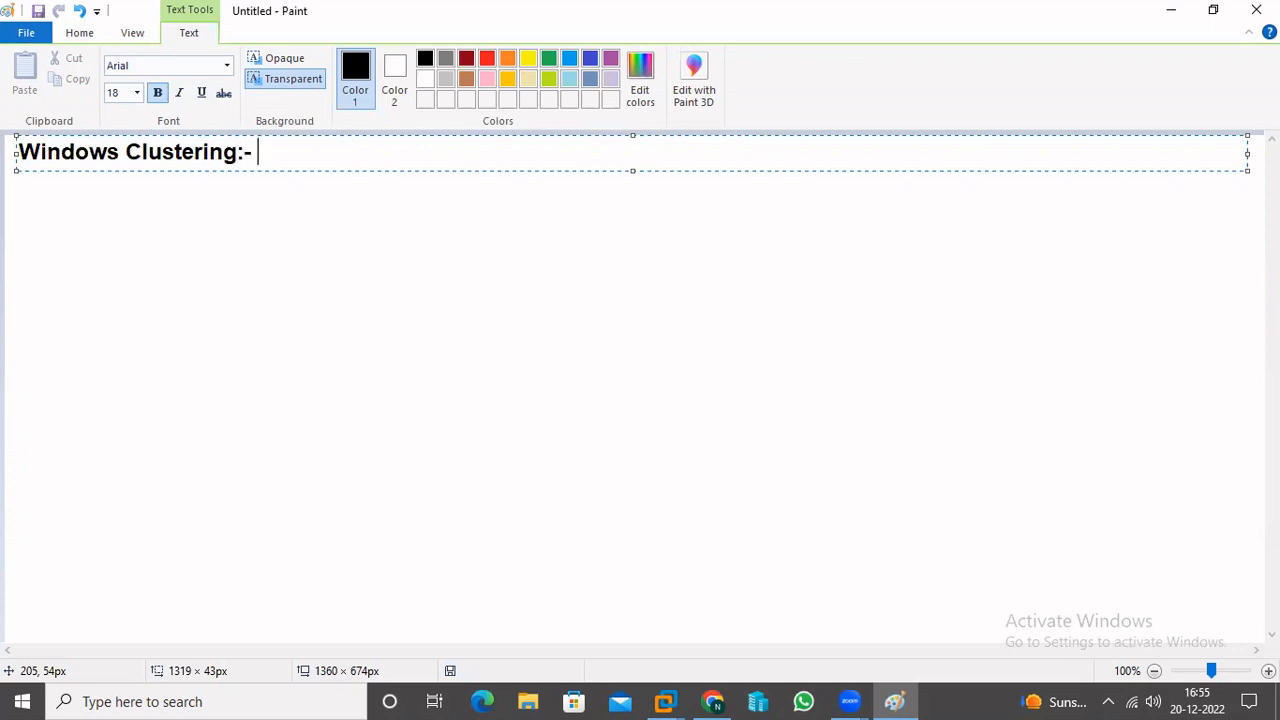
# Add two numbered lines below the heading: "1. Cluster" and "2. Clustering".
pyautogui.press('Return')
pyautogui.write('1. Cl')
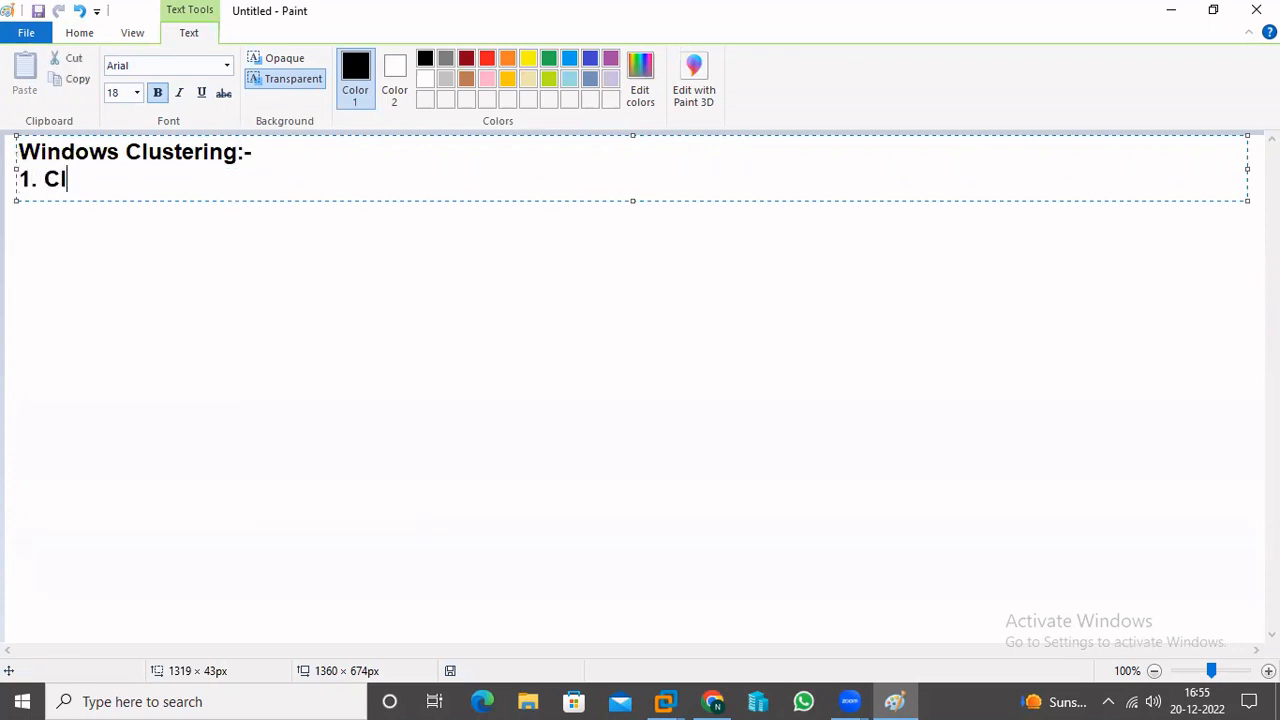
pyautogui.write('uset')
pyautogui.press('BackSpace')
pyautogui.press('BackSpace')
pyautogui.press('BackSpace')
pyautogui.write('ster')
pyautogui.press('Return')
pyautogui.write('2. C')
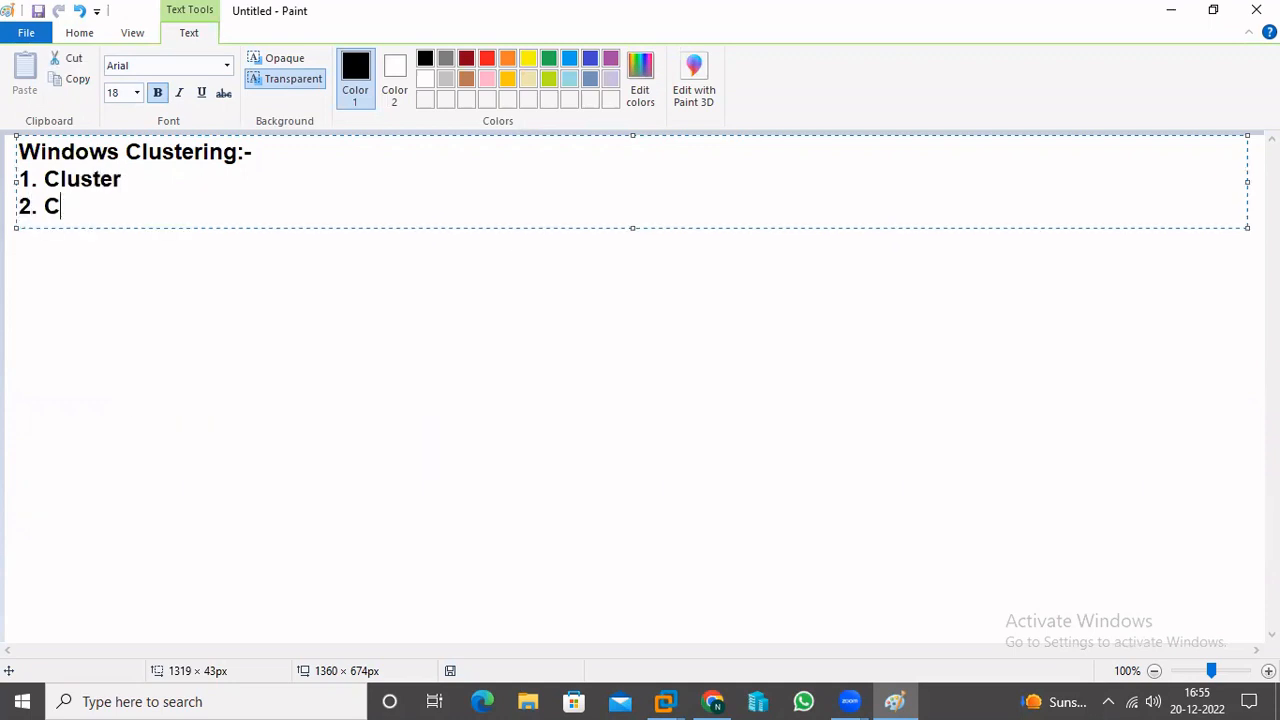
pyautogui.write('lustering')
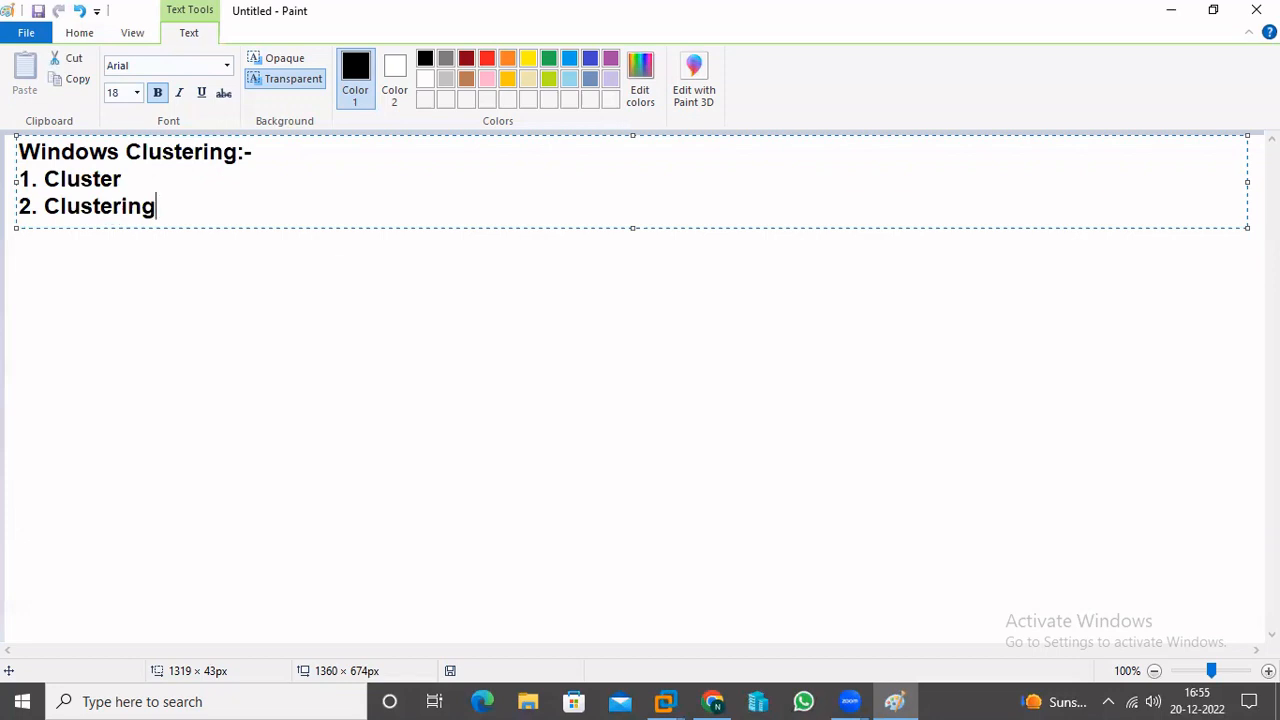
# Continue the second line with the definition ":- It is the process used to provide HA and NLB.".
pyautogui.write(':- It is the proces')
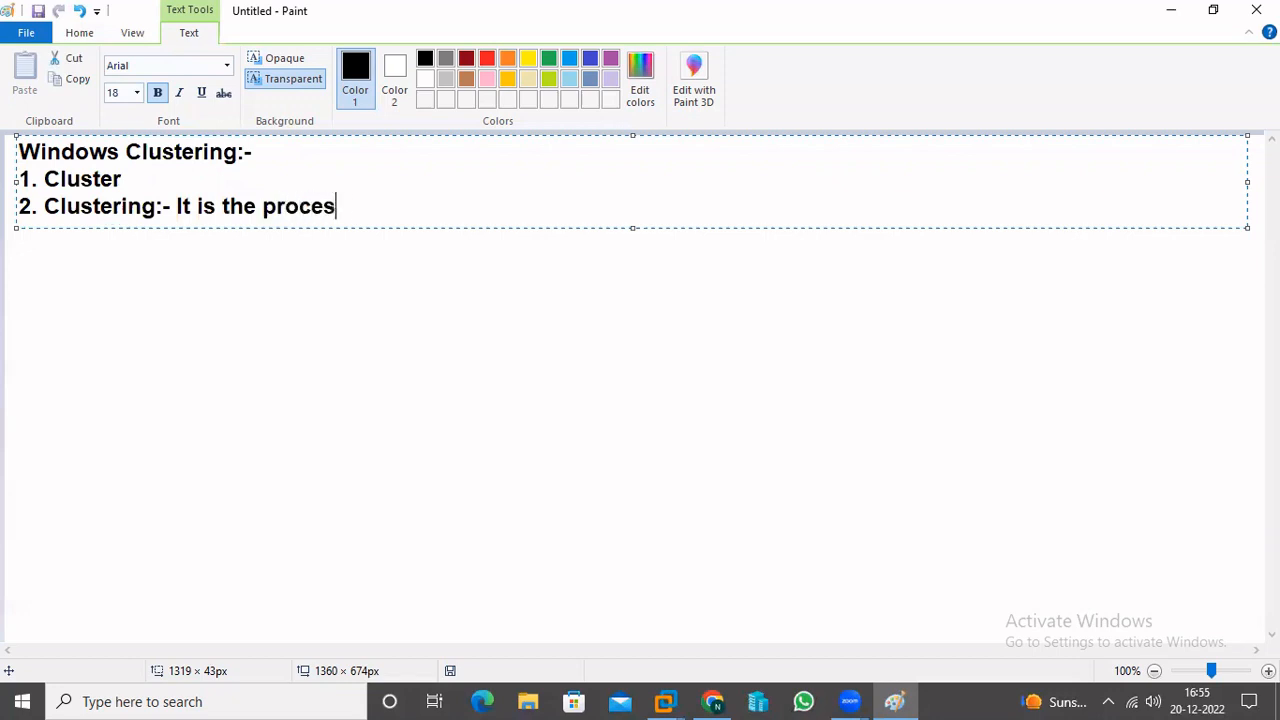
pyautogui.write('s used t')
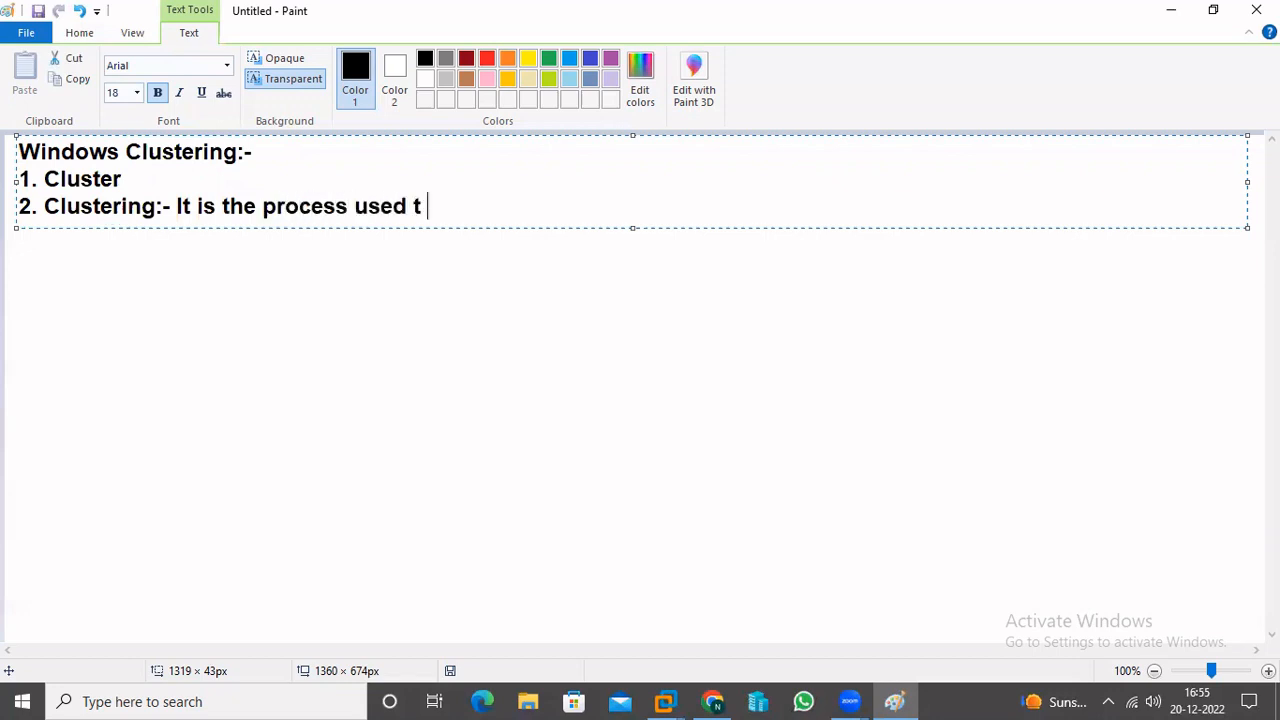
pyautogui.write('o provide ')
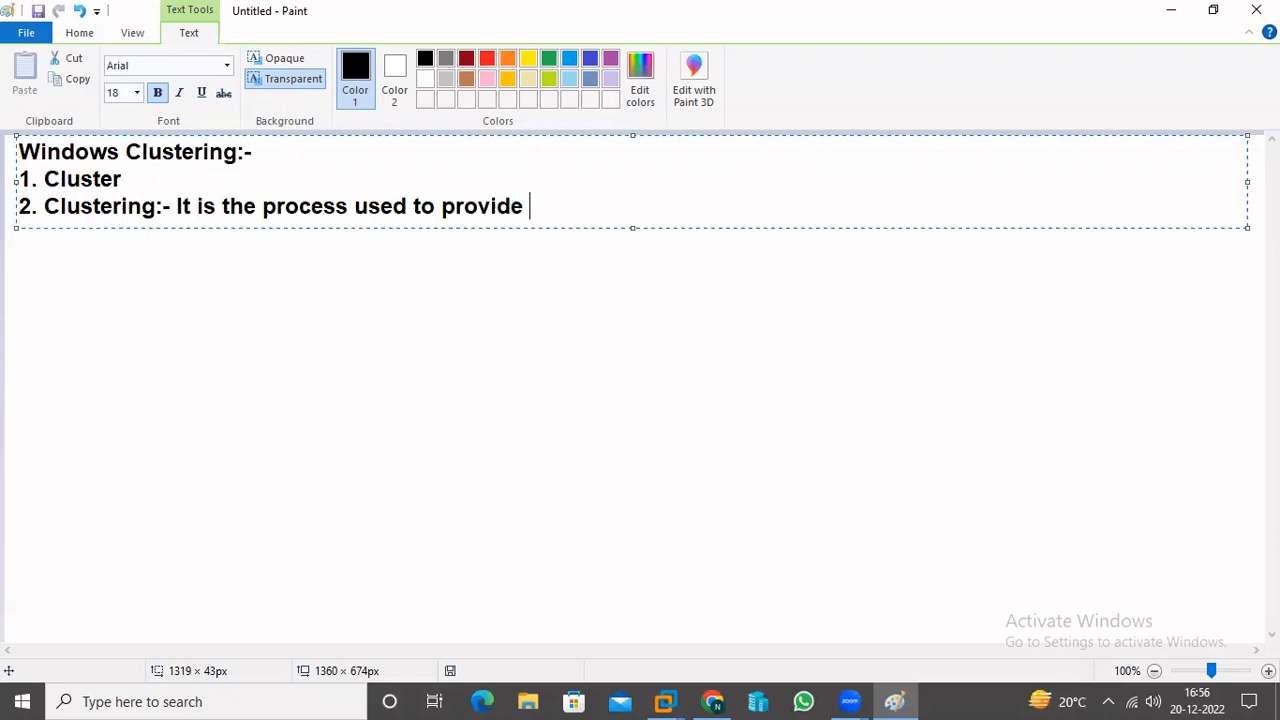
pyautogui.write('Ha')
pyautogui.press('BackSpace')
pyautogui.write('a')
pyautogui.press('BackSpace')
pyautogui.press('BackSpace')
pyautogui.write('A and')
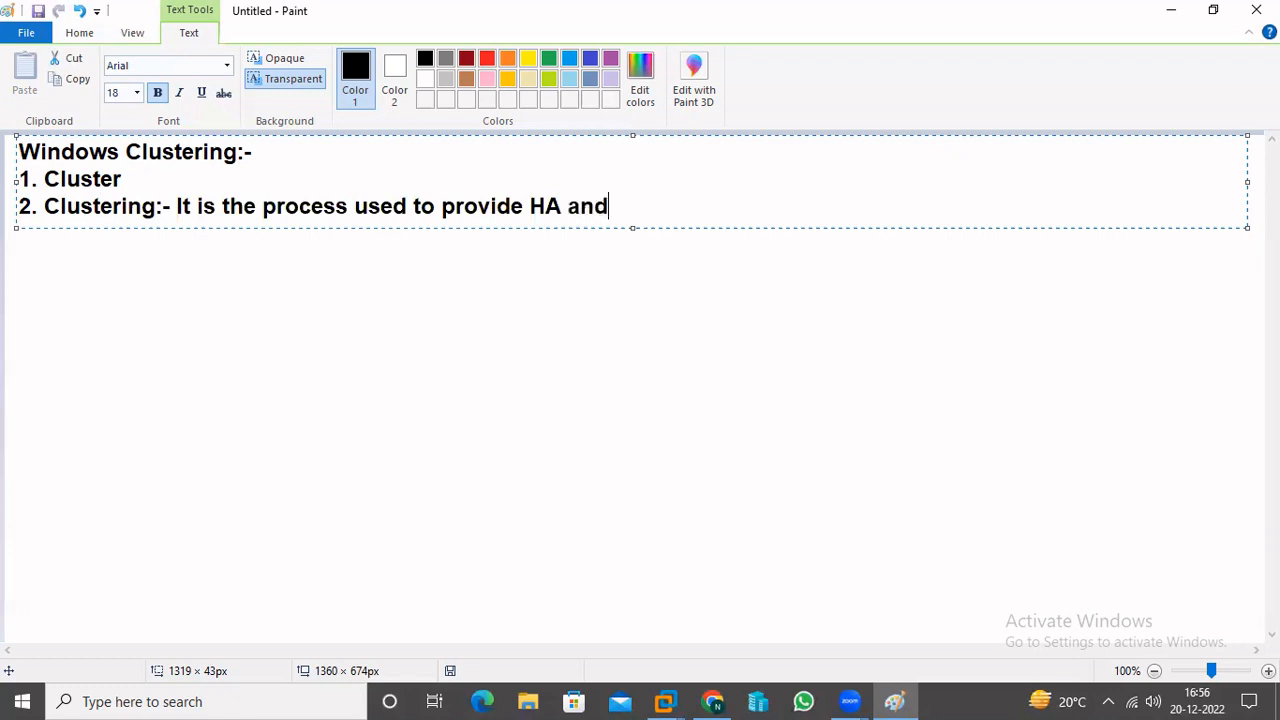
pyautogui.write(' NLB.')
# Write out the abbreviations after the definition, starting with "(High Availability and N/w load balanc".
pyautogui.write('(')
pyautogui.press('BackSpace')
pyautogui.write('(High ')
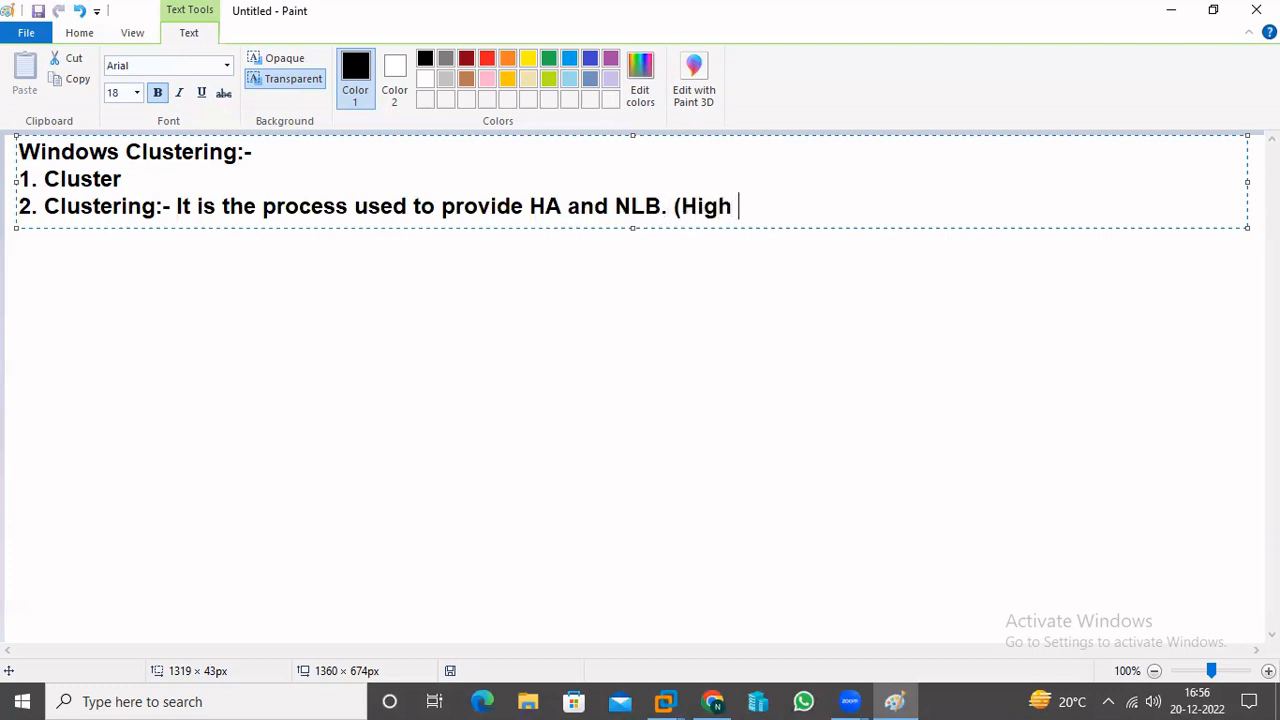
pyautogui.write('Availabi')
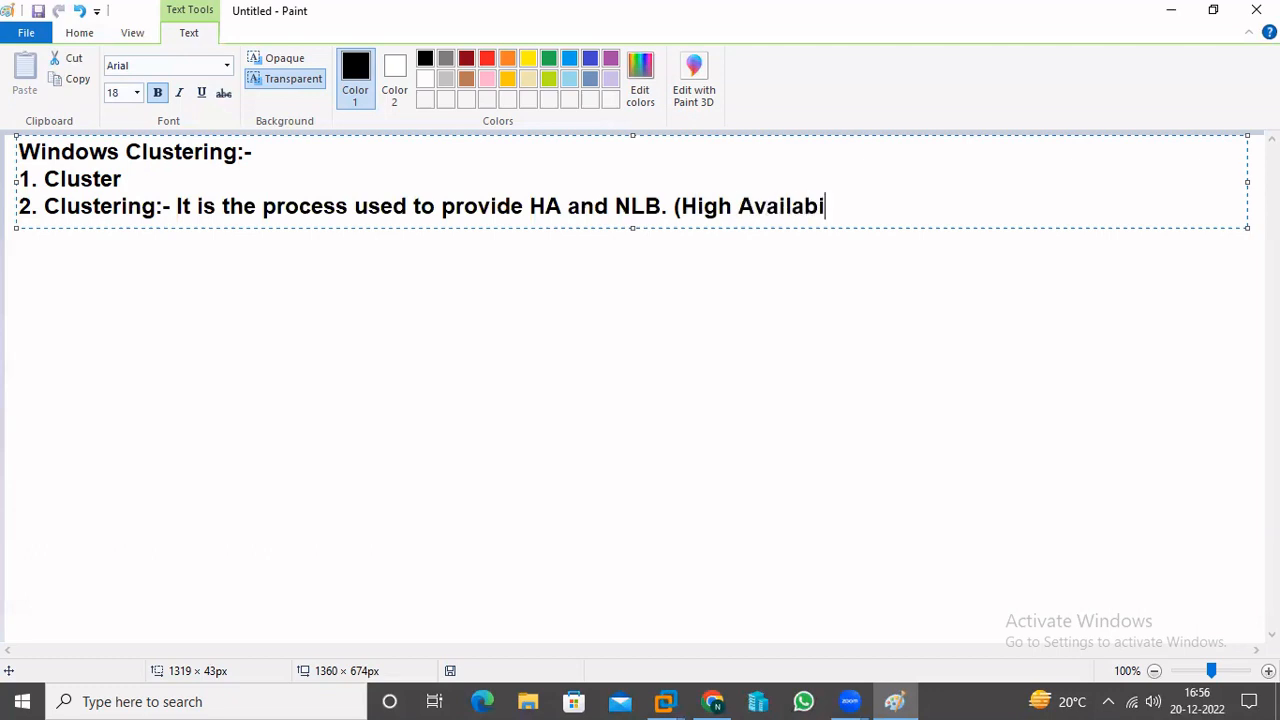
pyautogui.write('lity and')
pyautogui.write(' N')
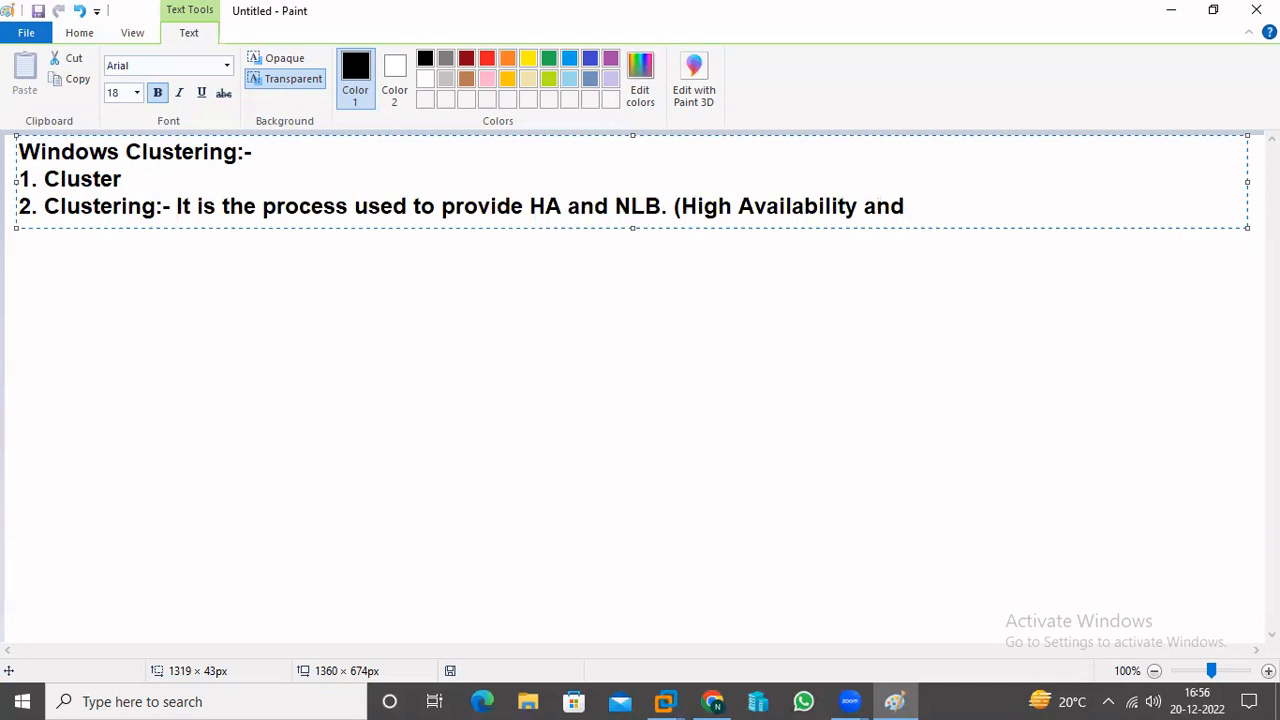
pyautogui.press('BackSpace')
pyautogui.write('N/w load balanc')
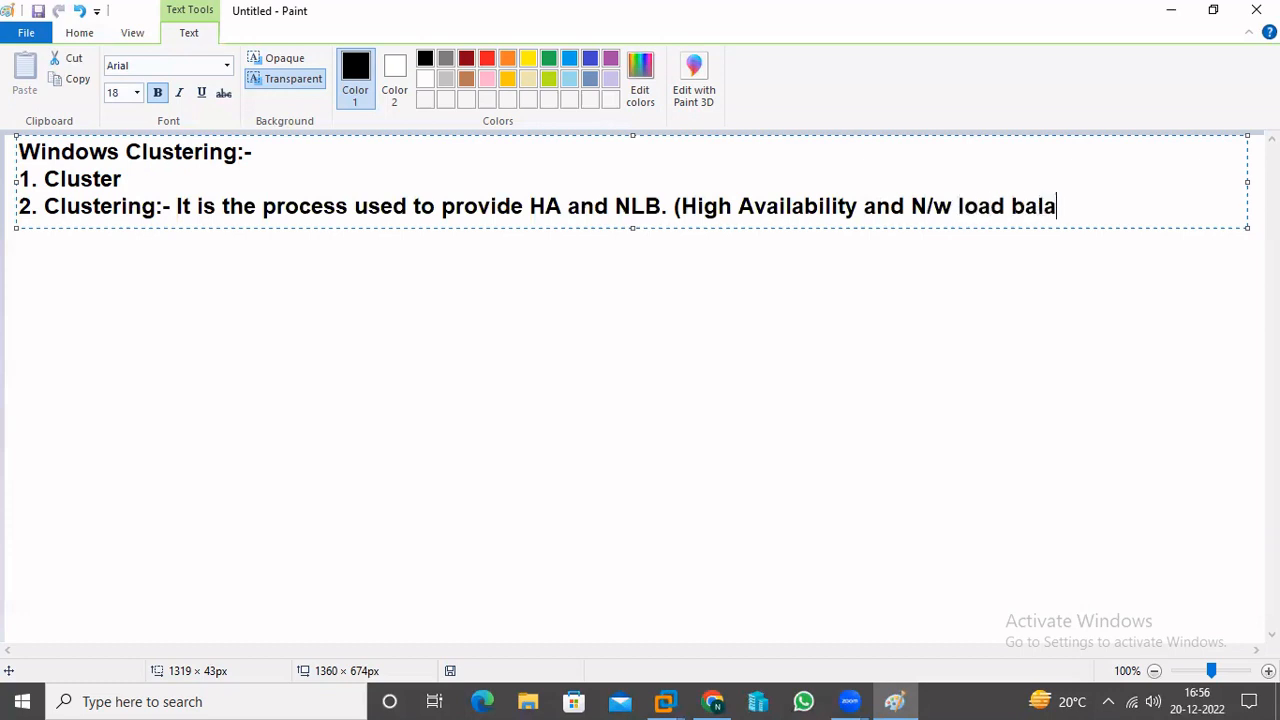